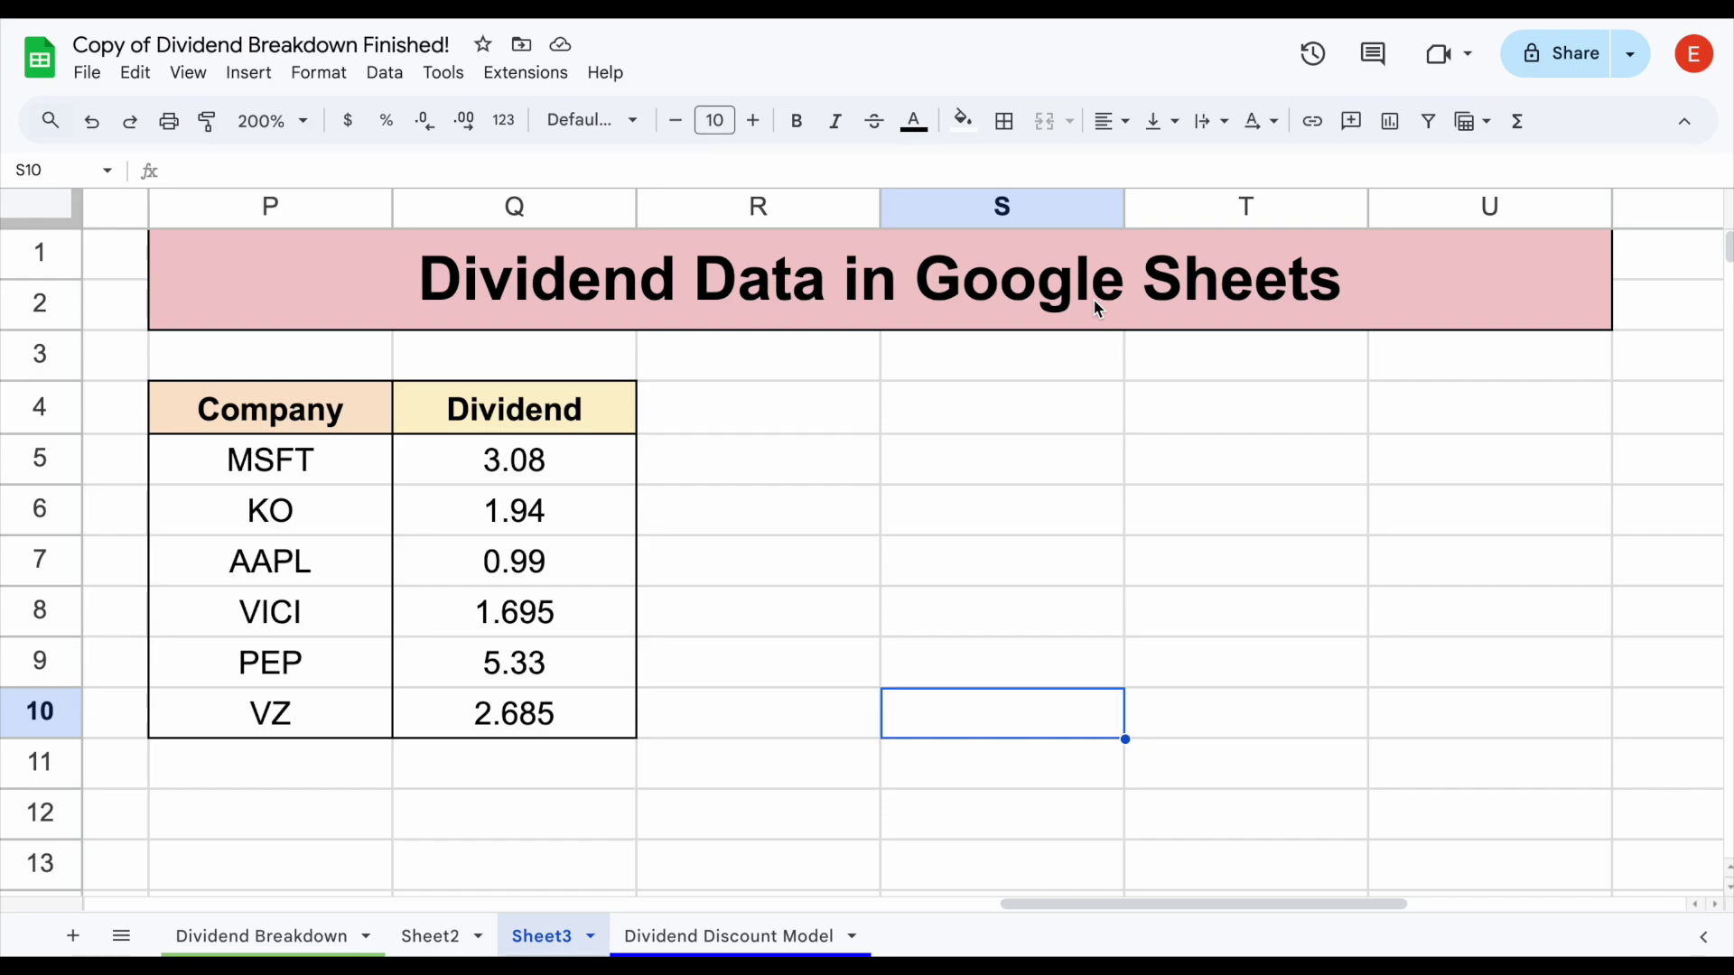
Review the six tickers and their live dividend formulas starting in Q5.
click(1036, 431)
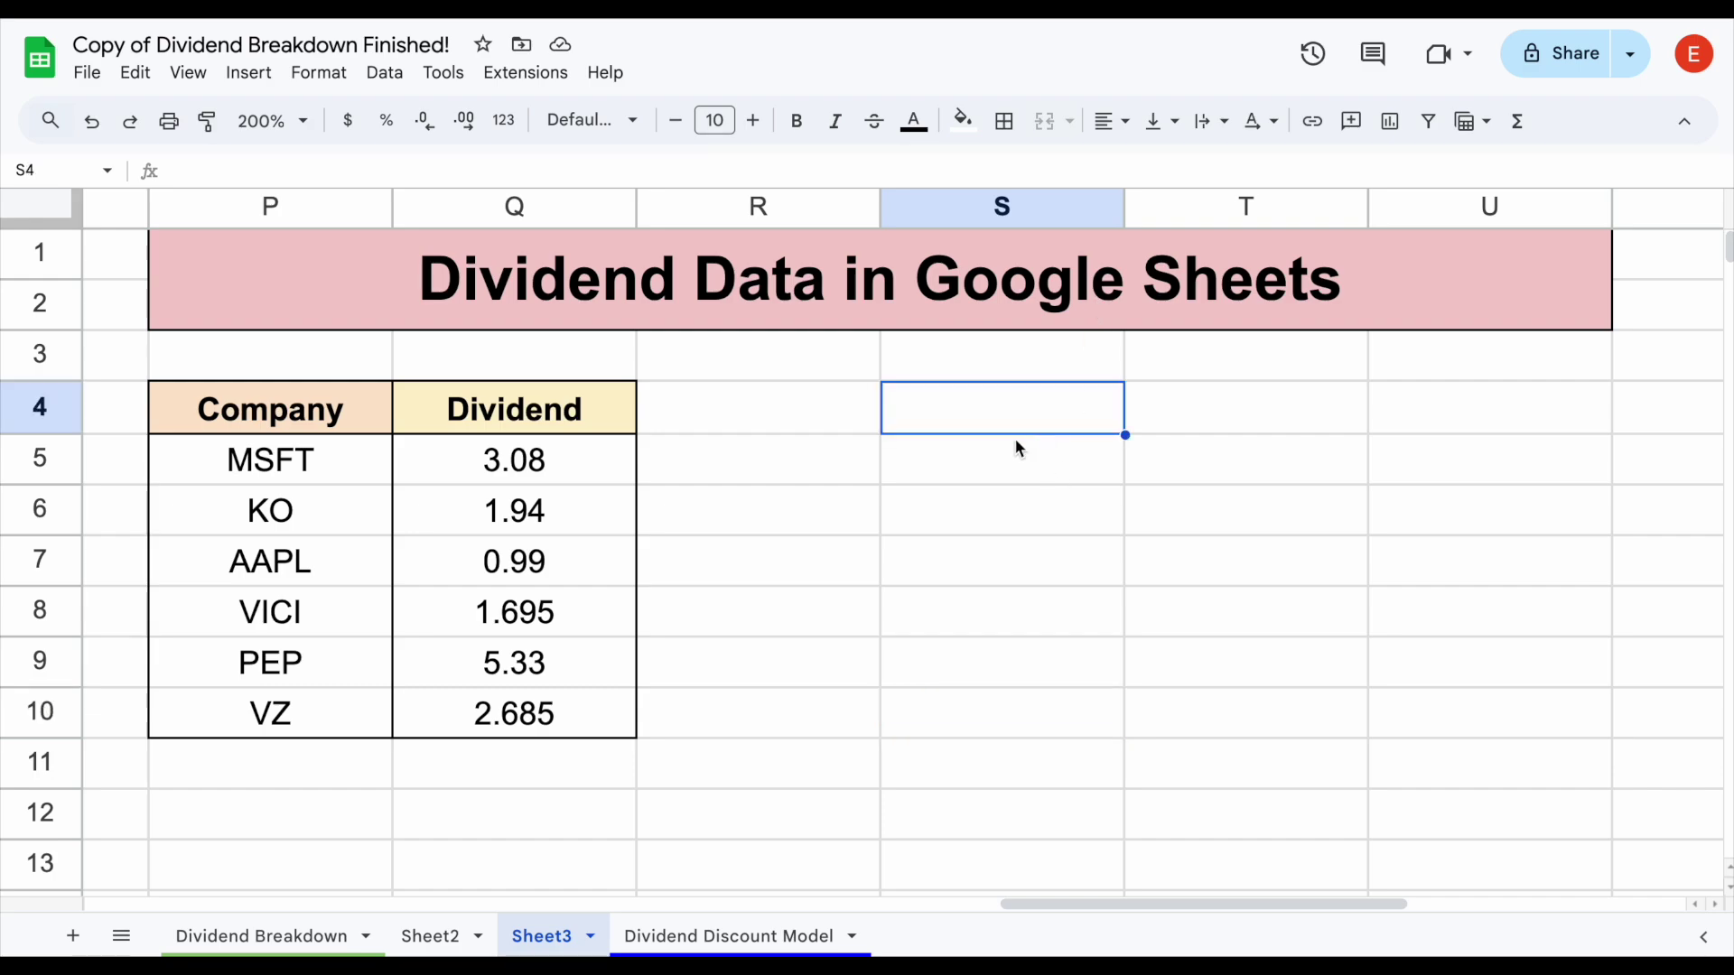
scroll(903, 456, left, 1)
drag(383, 470, 345, 713)
click(591, 479)
drag(591, 479, 574, 715)
click(836, 511)
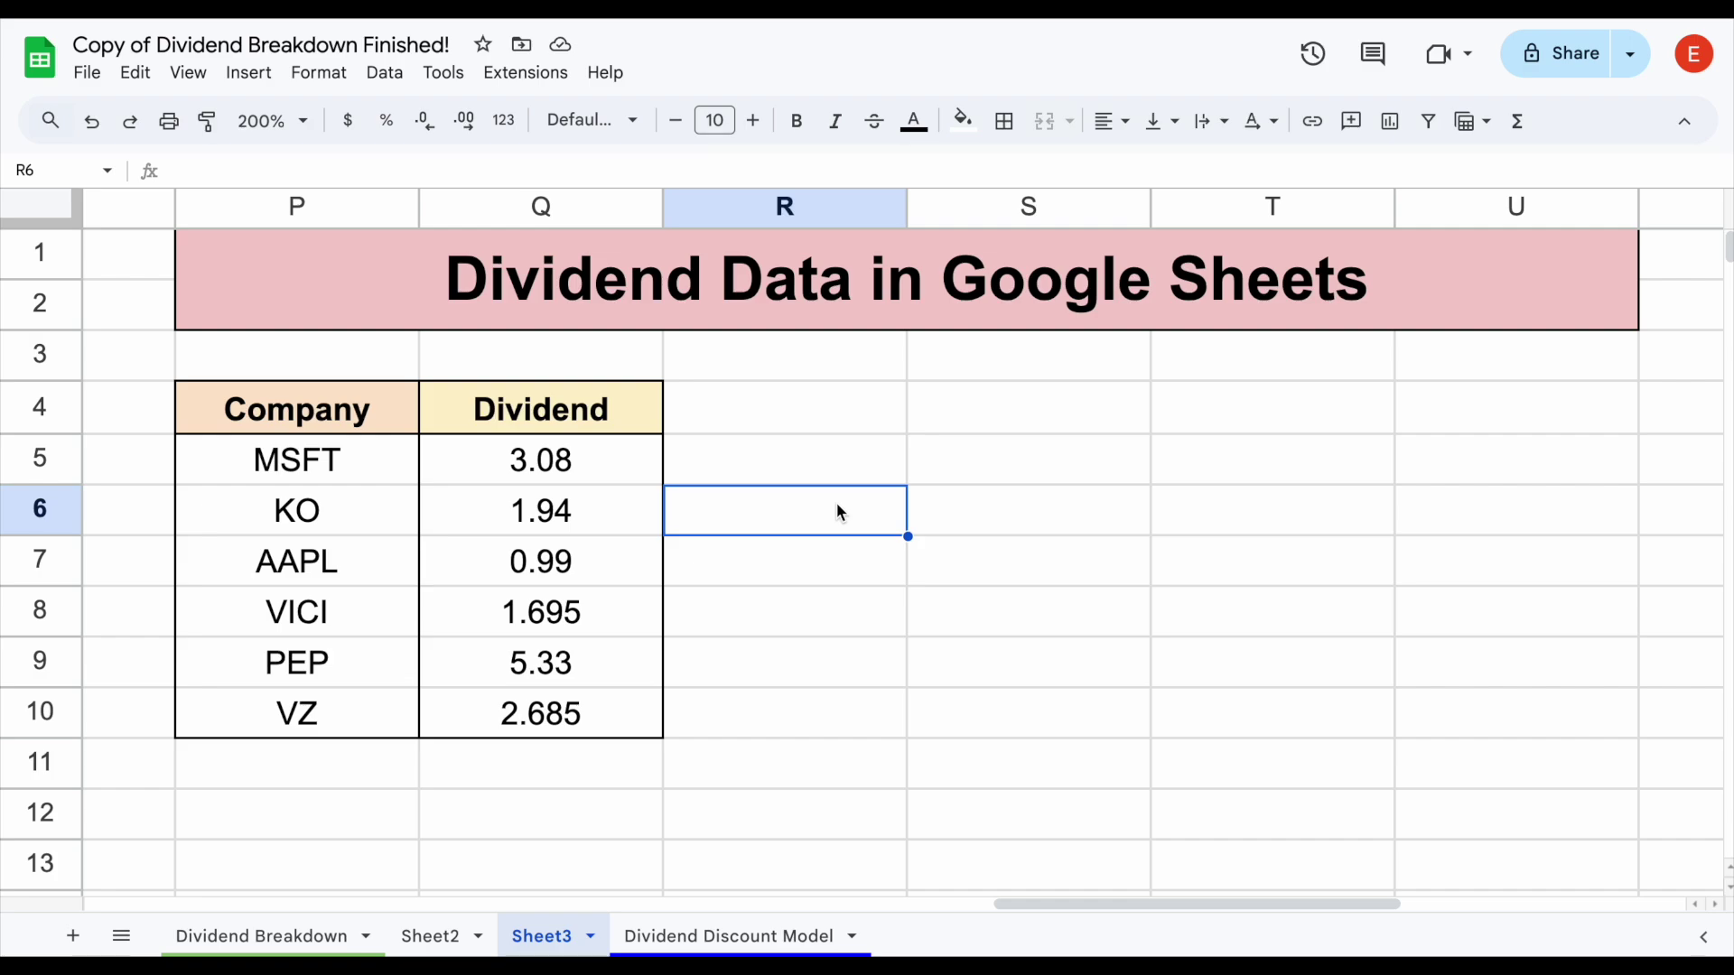
Temporarily replace the MSFT ticker in P5 with T and check its returned dividend.
click(368, 466)
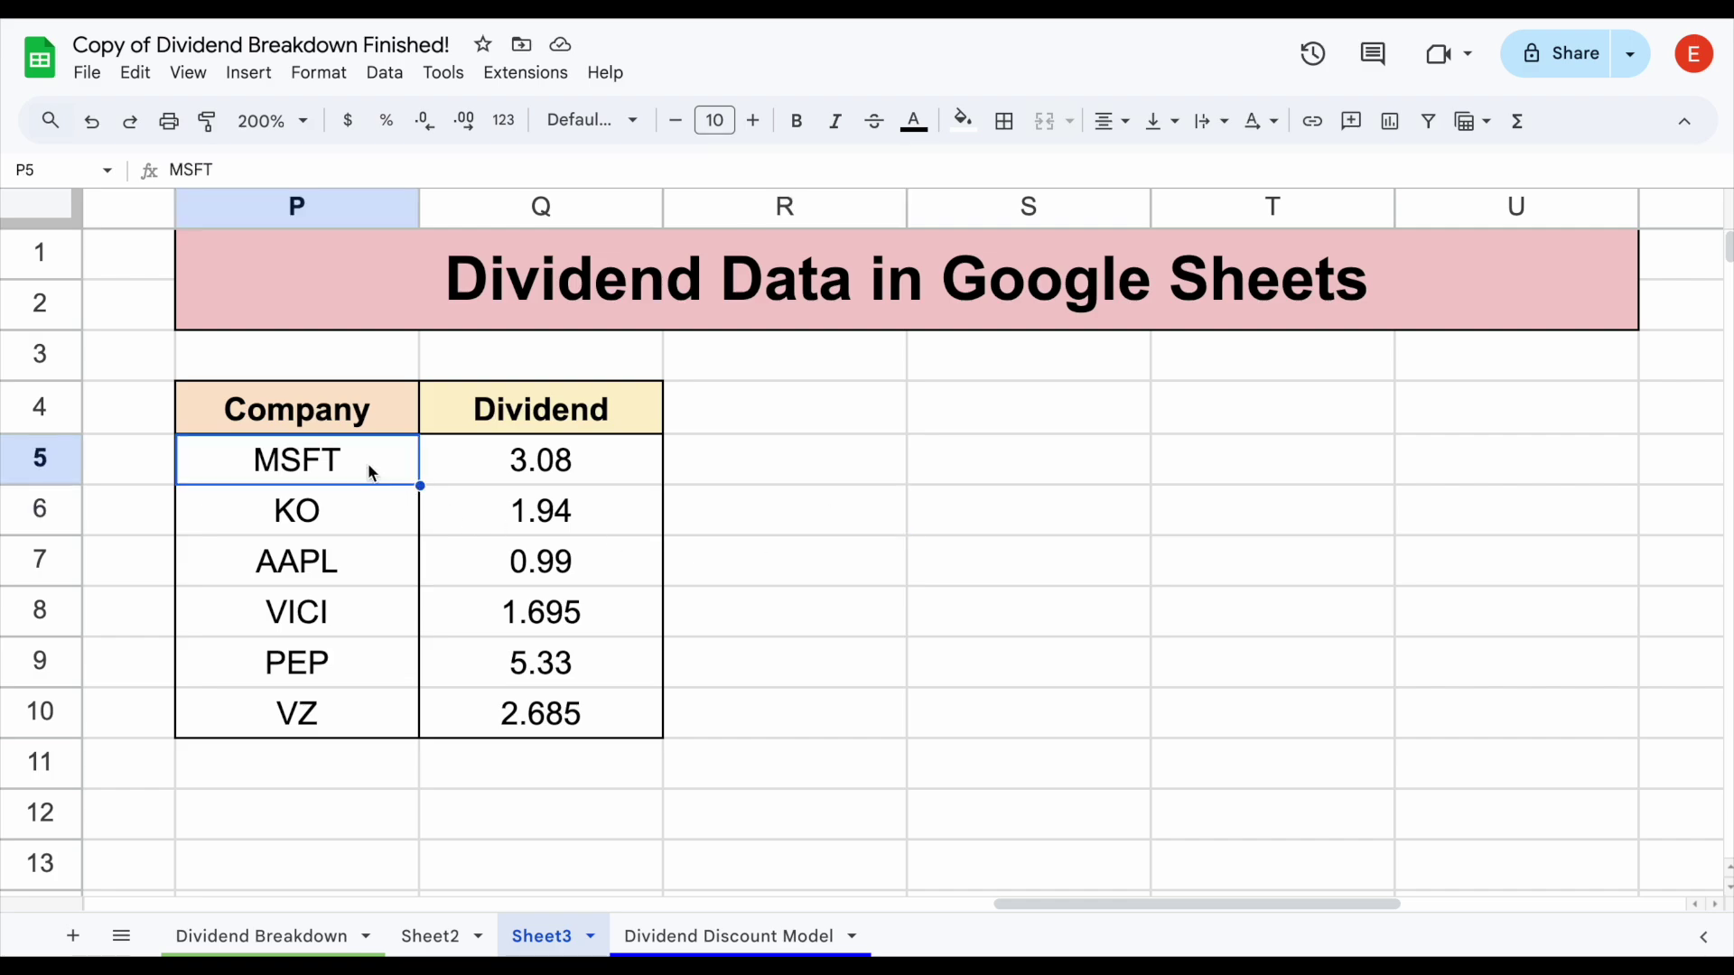
text(T)
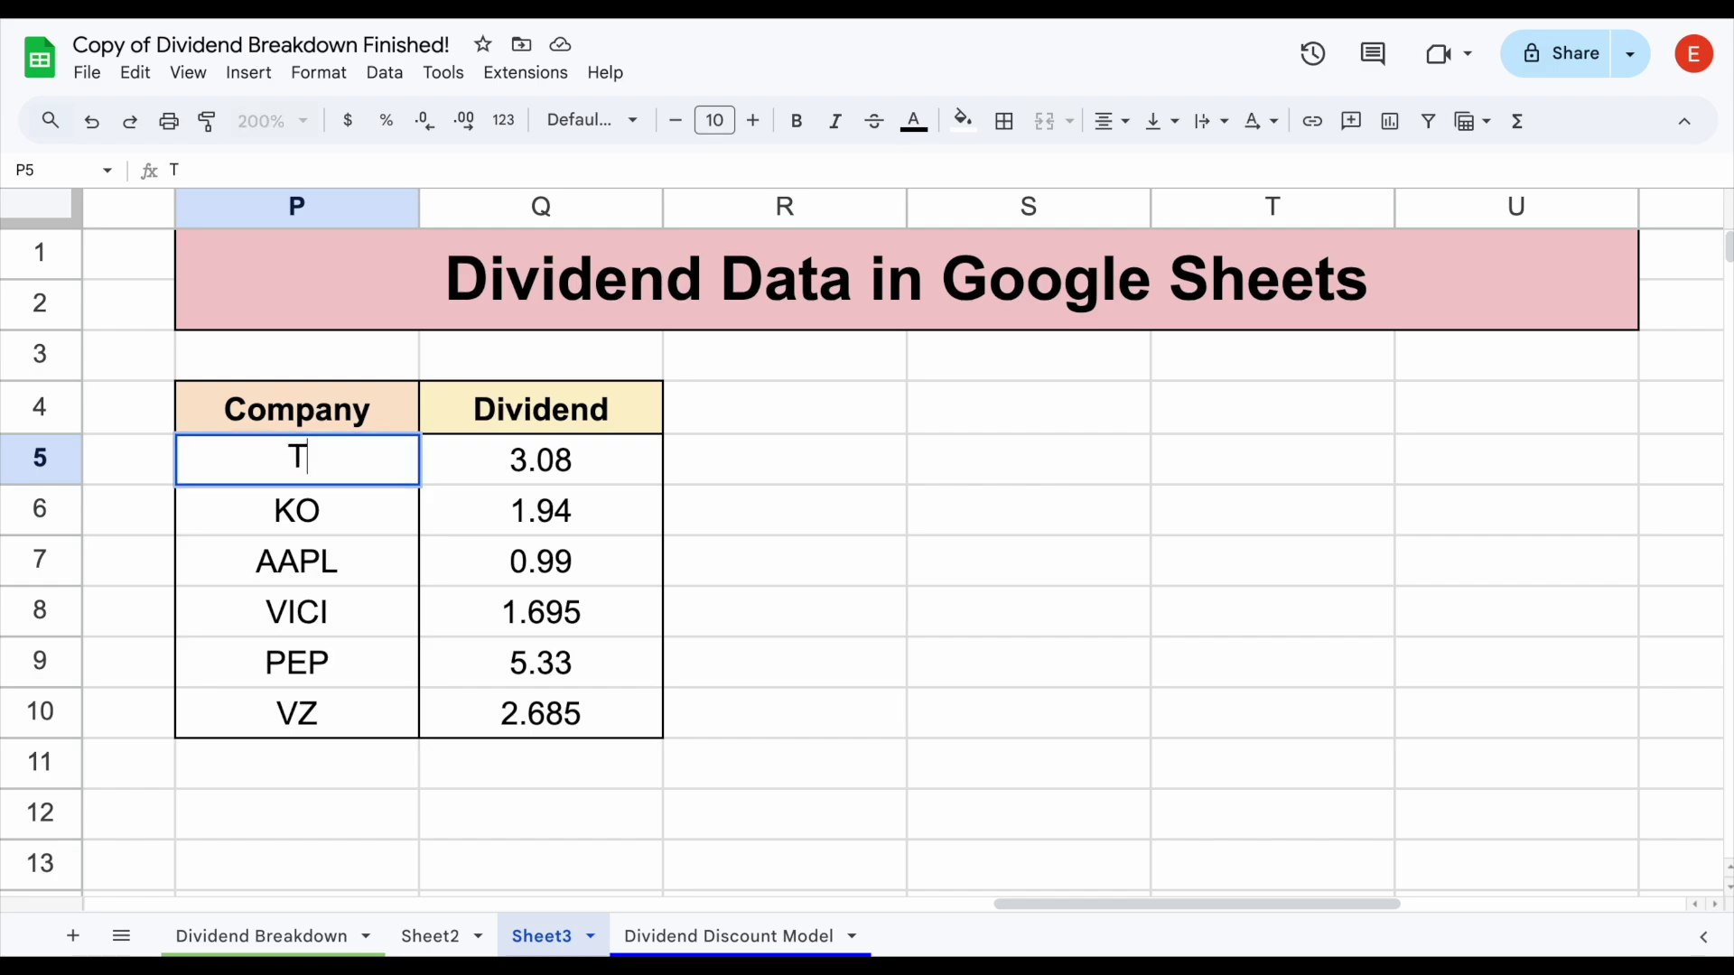
key(Return)
click(782, 516)
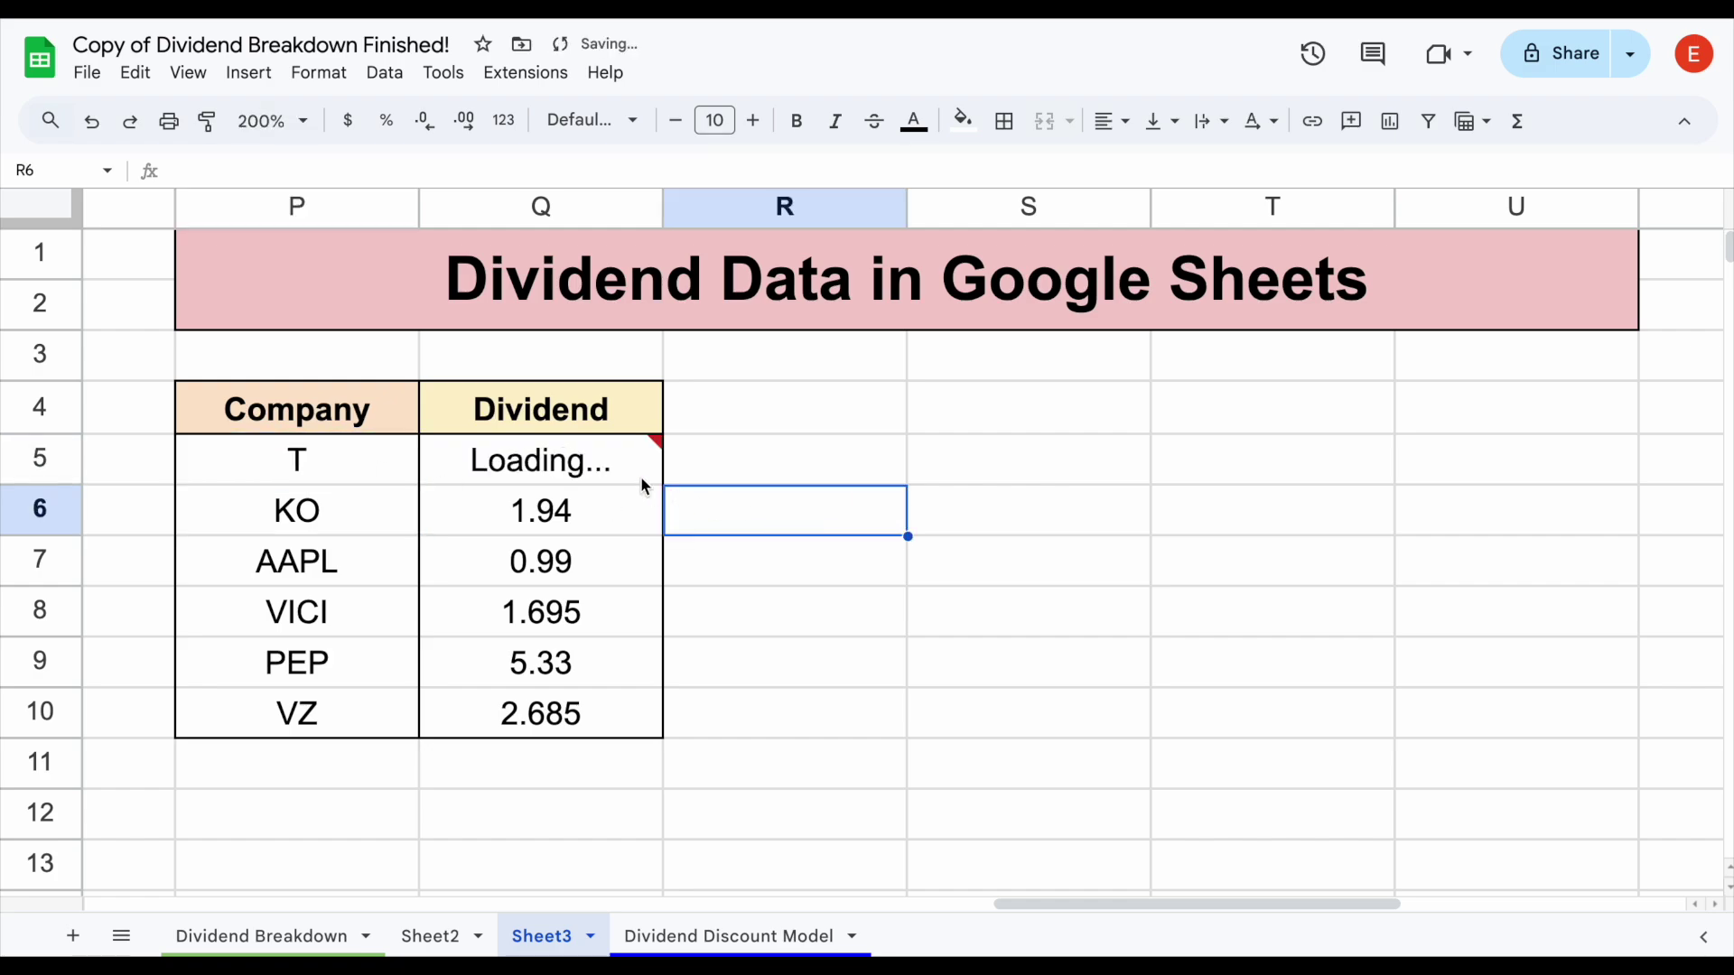
click(636, 478)
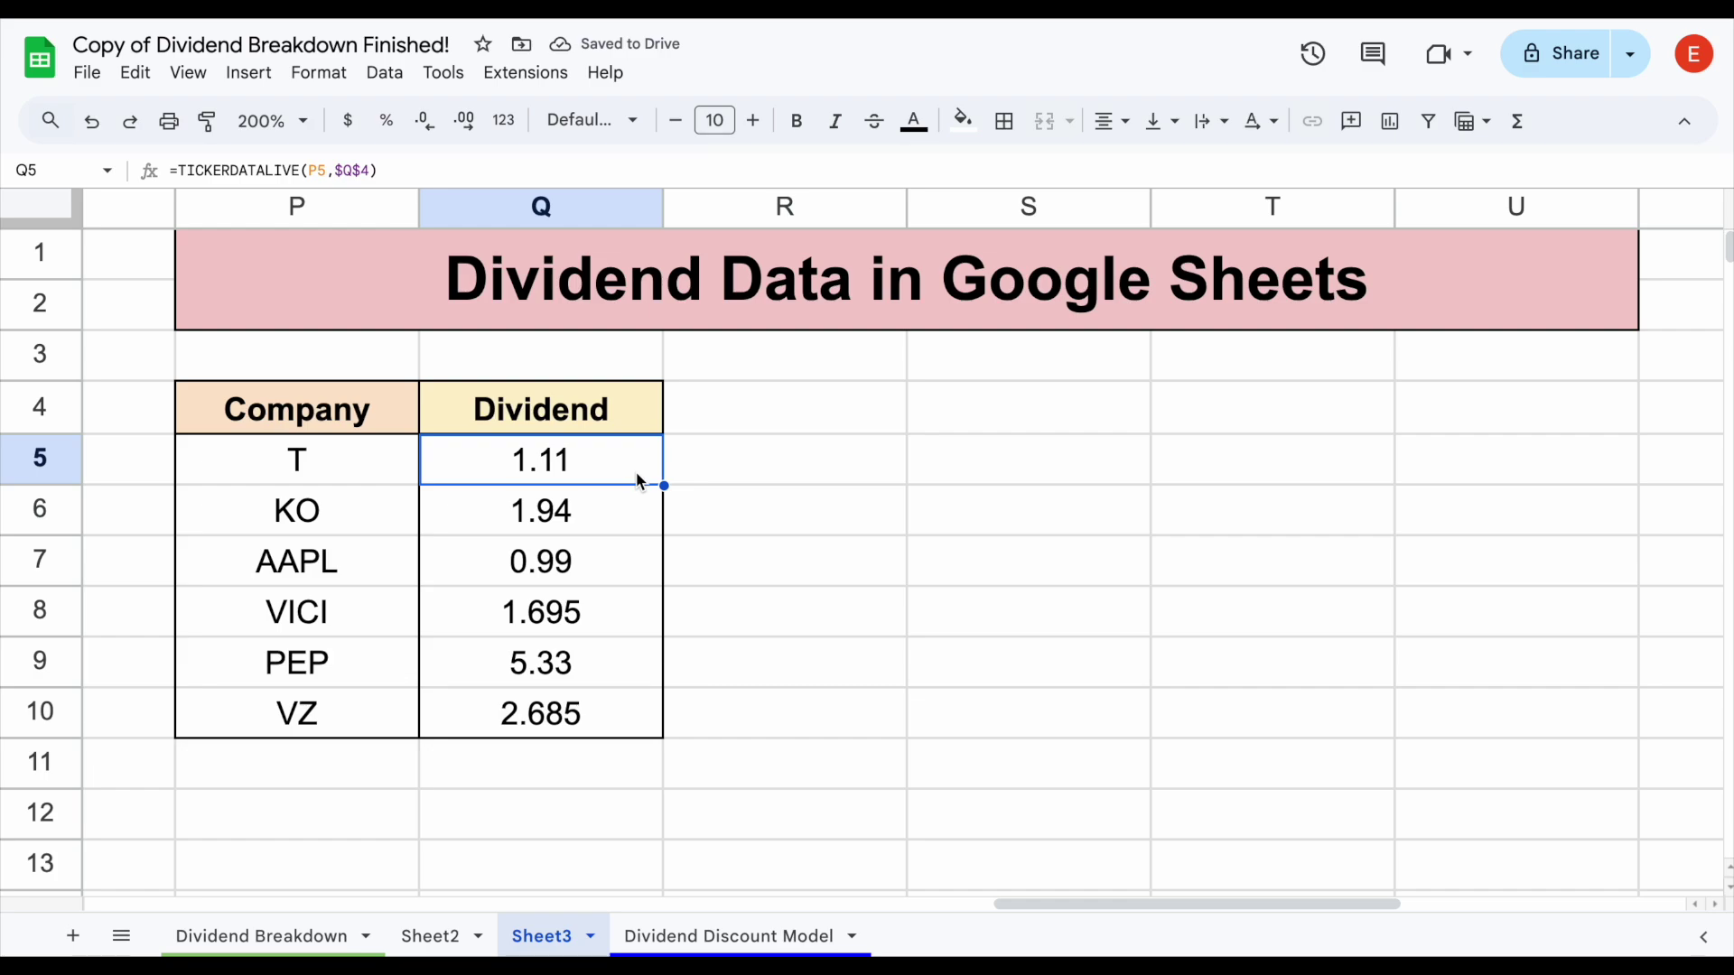
Restore MSFT as the ticker and confirm its dividend reloads to 3.08.
click(397, 479)
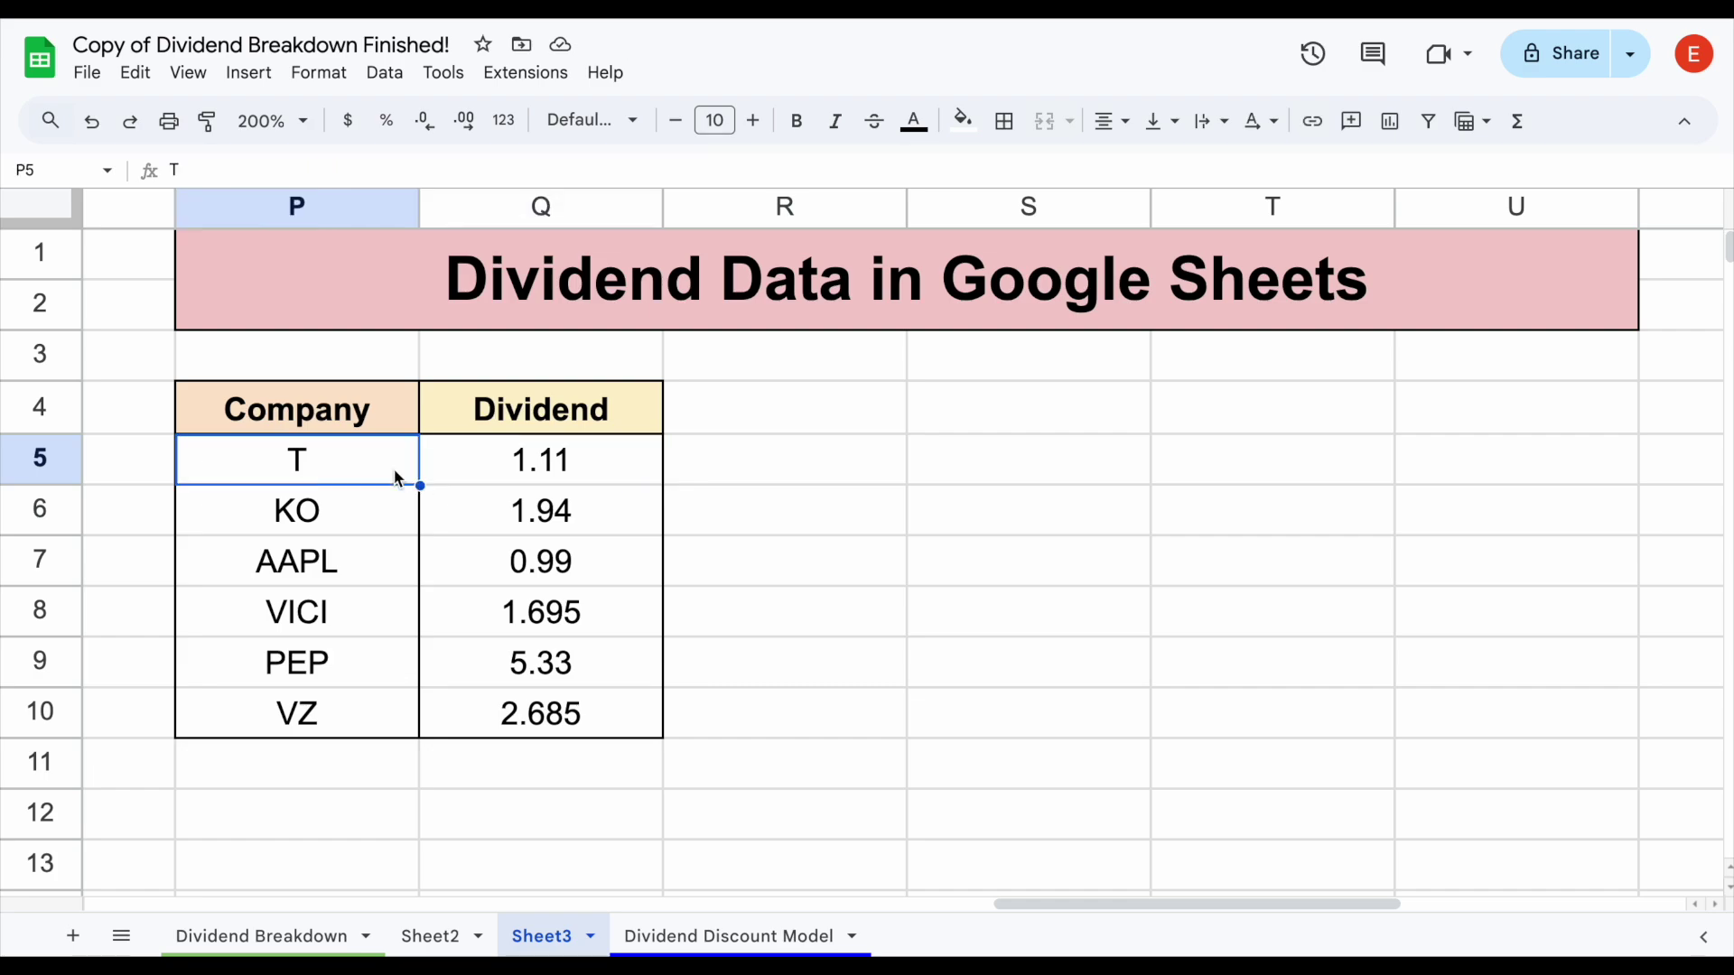
text(MSFT)
key(Return)
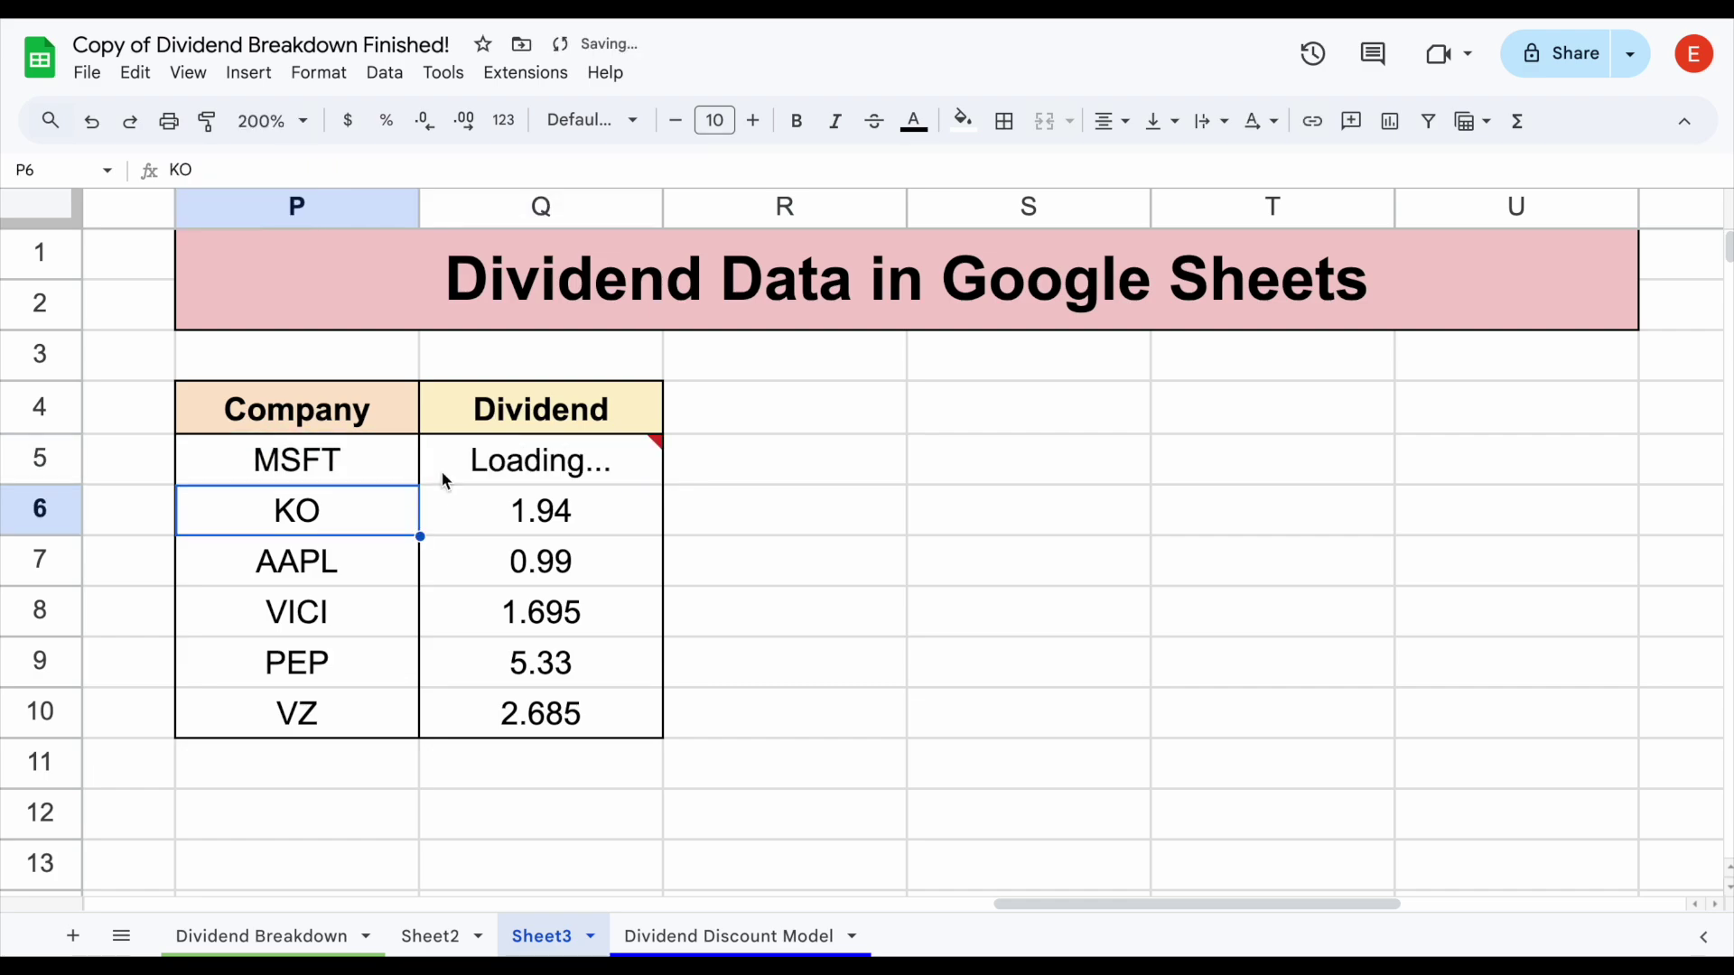
click(823, 481)
click(646, 477)
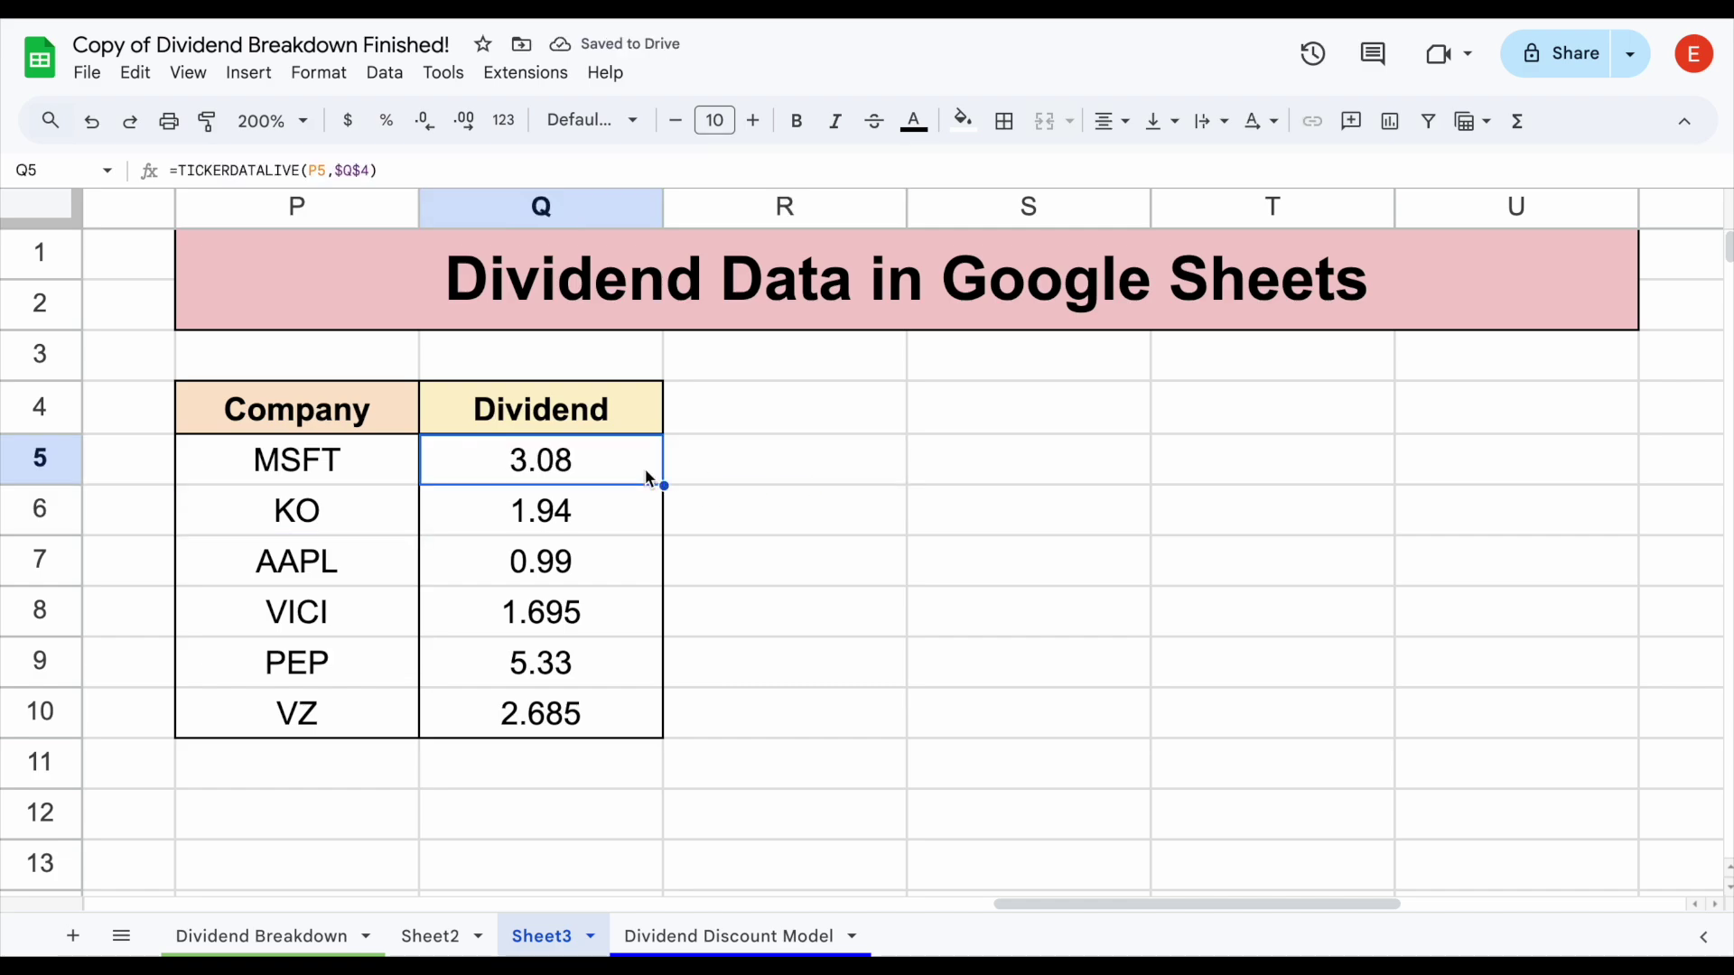
click(763, 479)
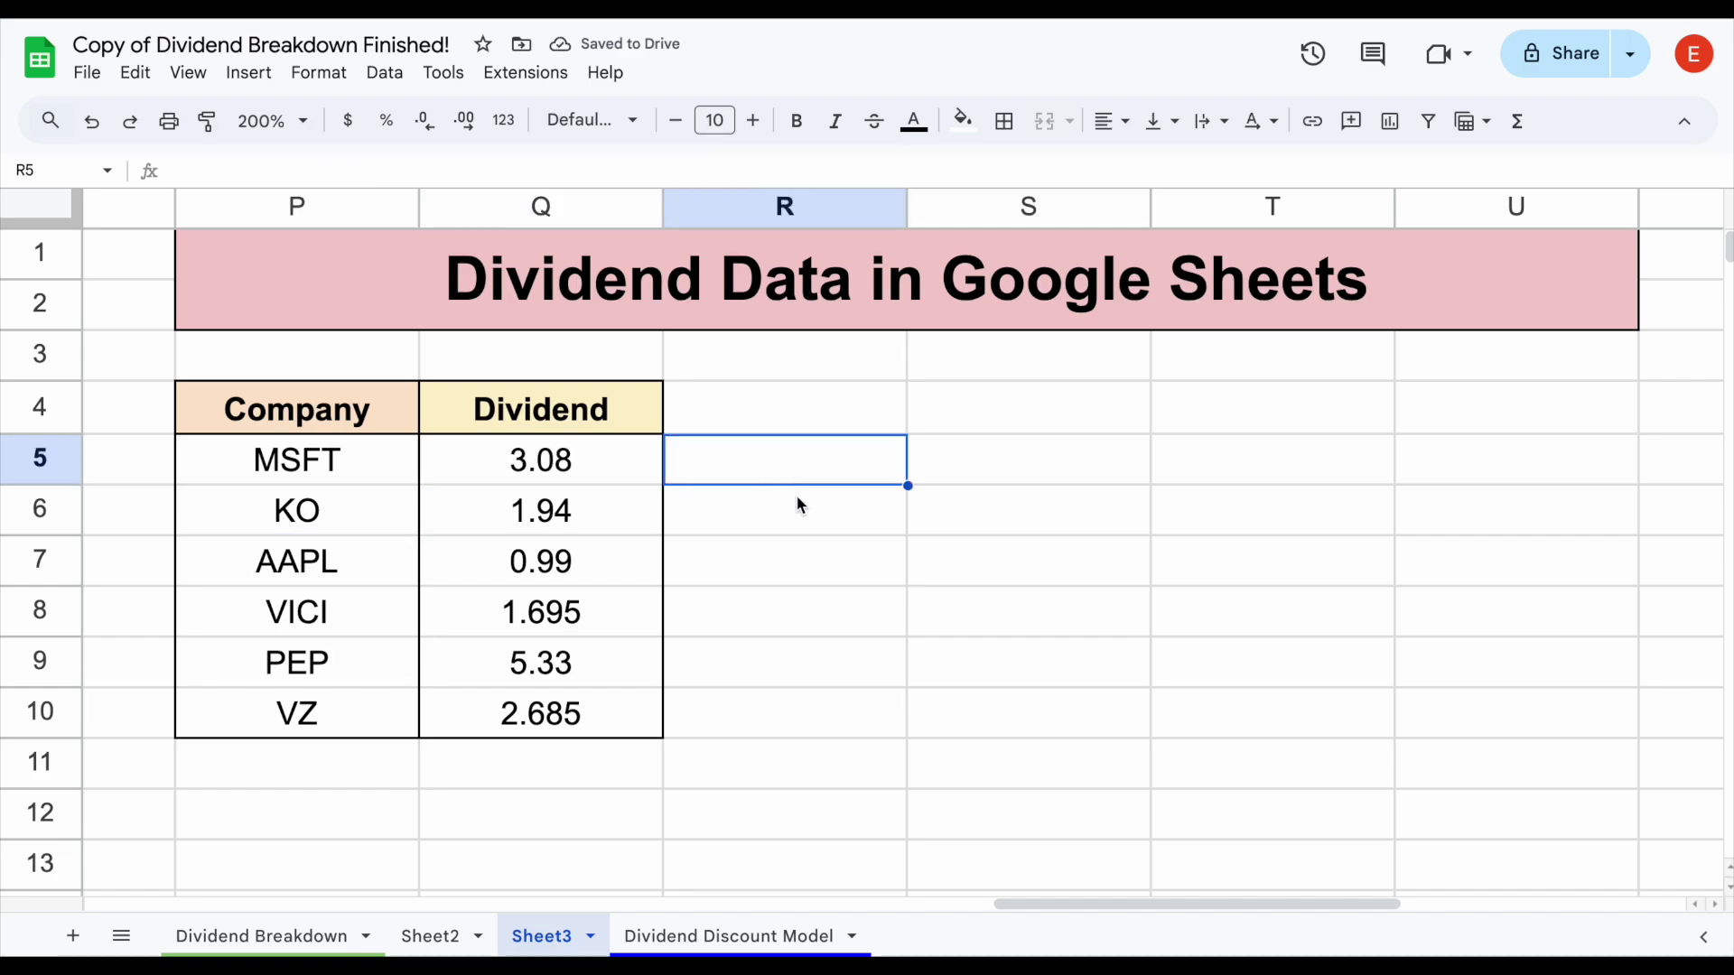
scroll(799, 497, right, 1)
scroll(801, 483, left, 1)
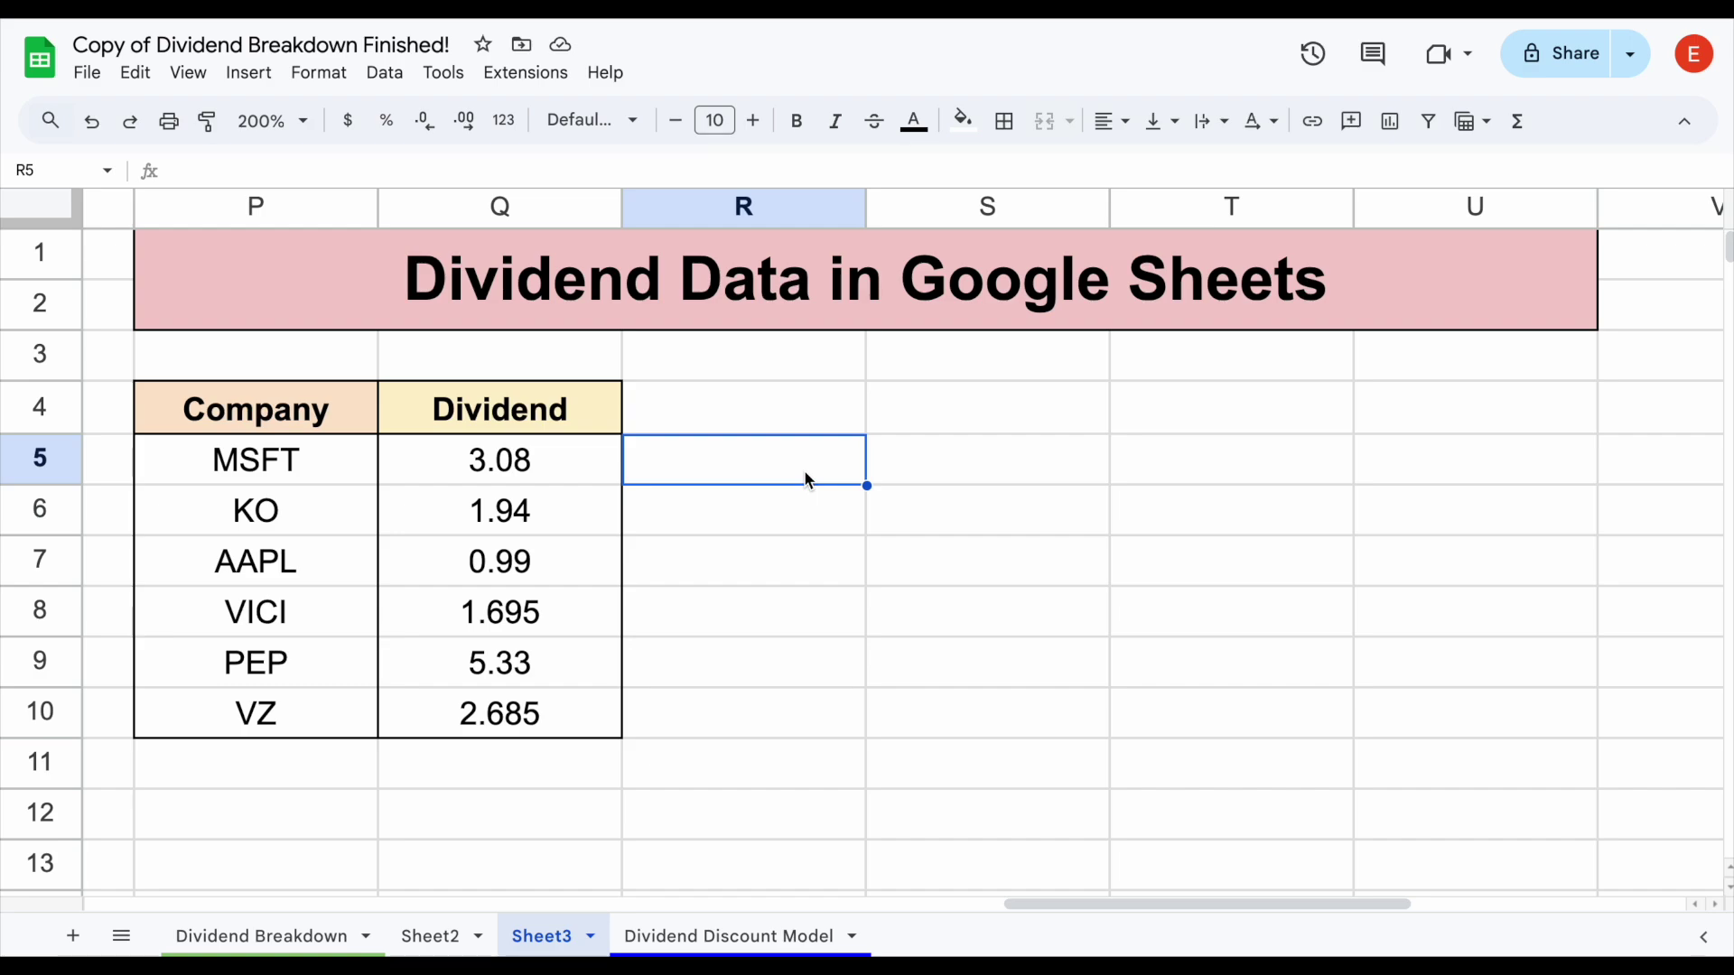
click(918, 476)
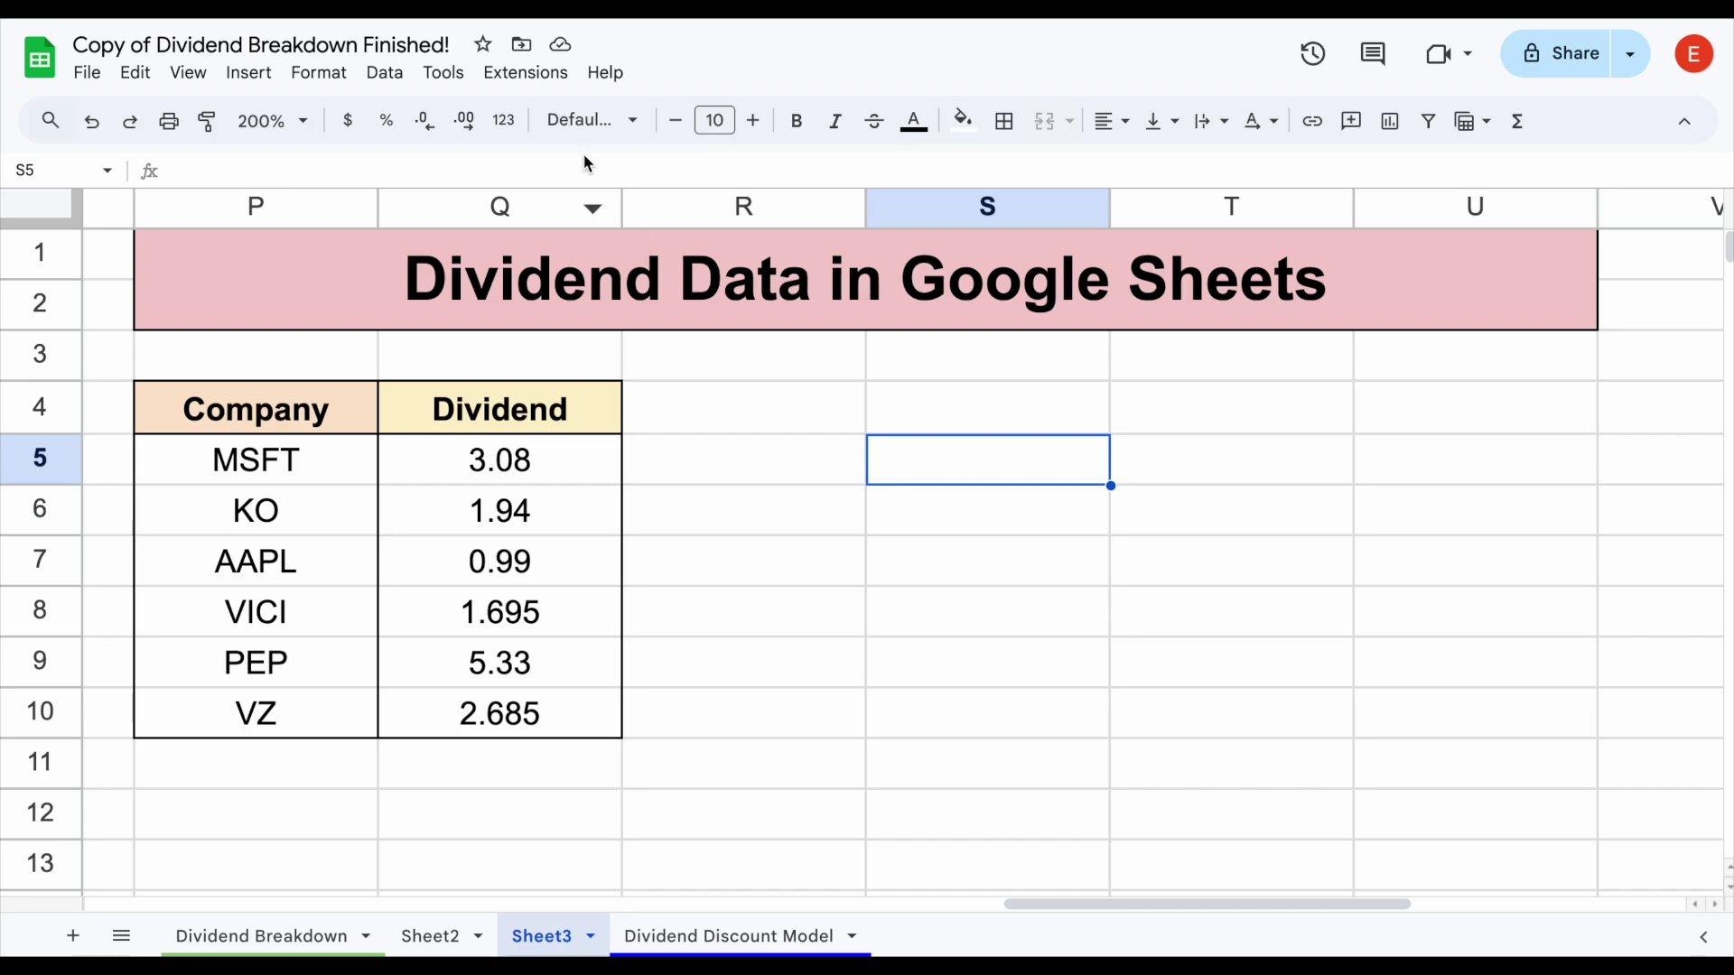
Run Extensions > Tickerdata > Refresh > Refresh All on the sheet.
click(551, 78)
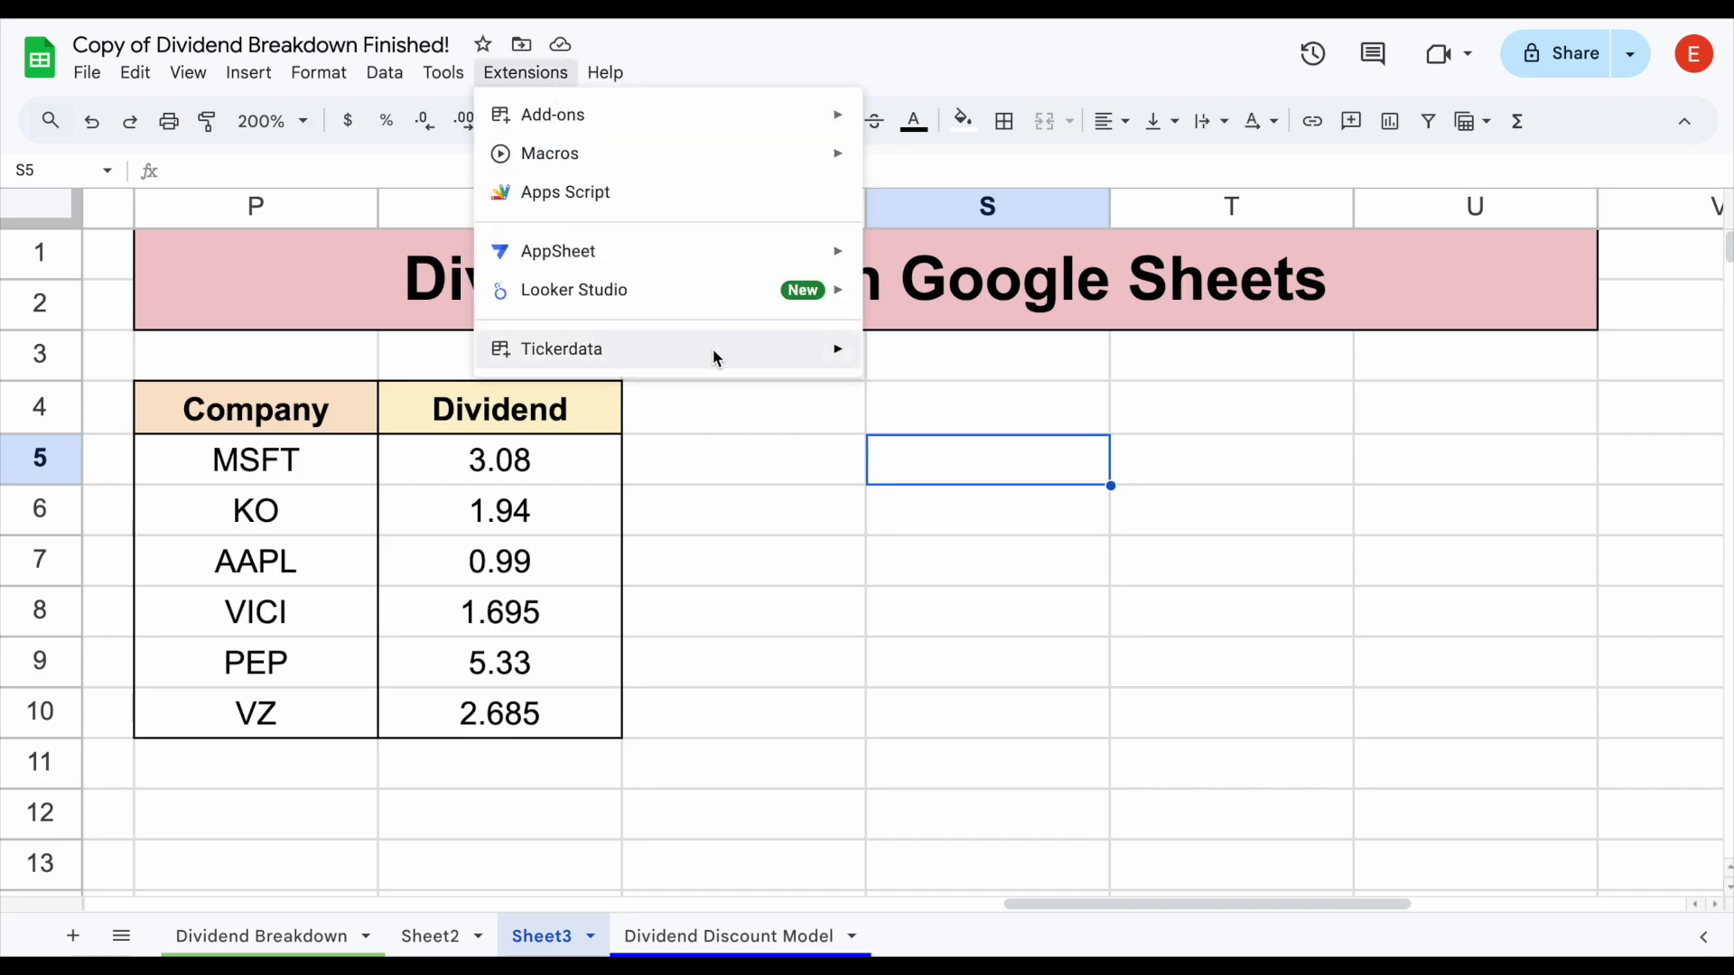
mouse_move(672, 350)
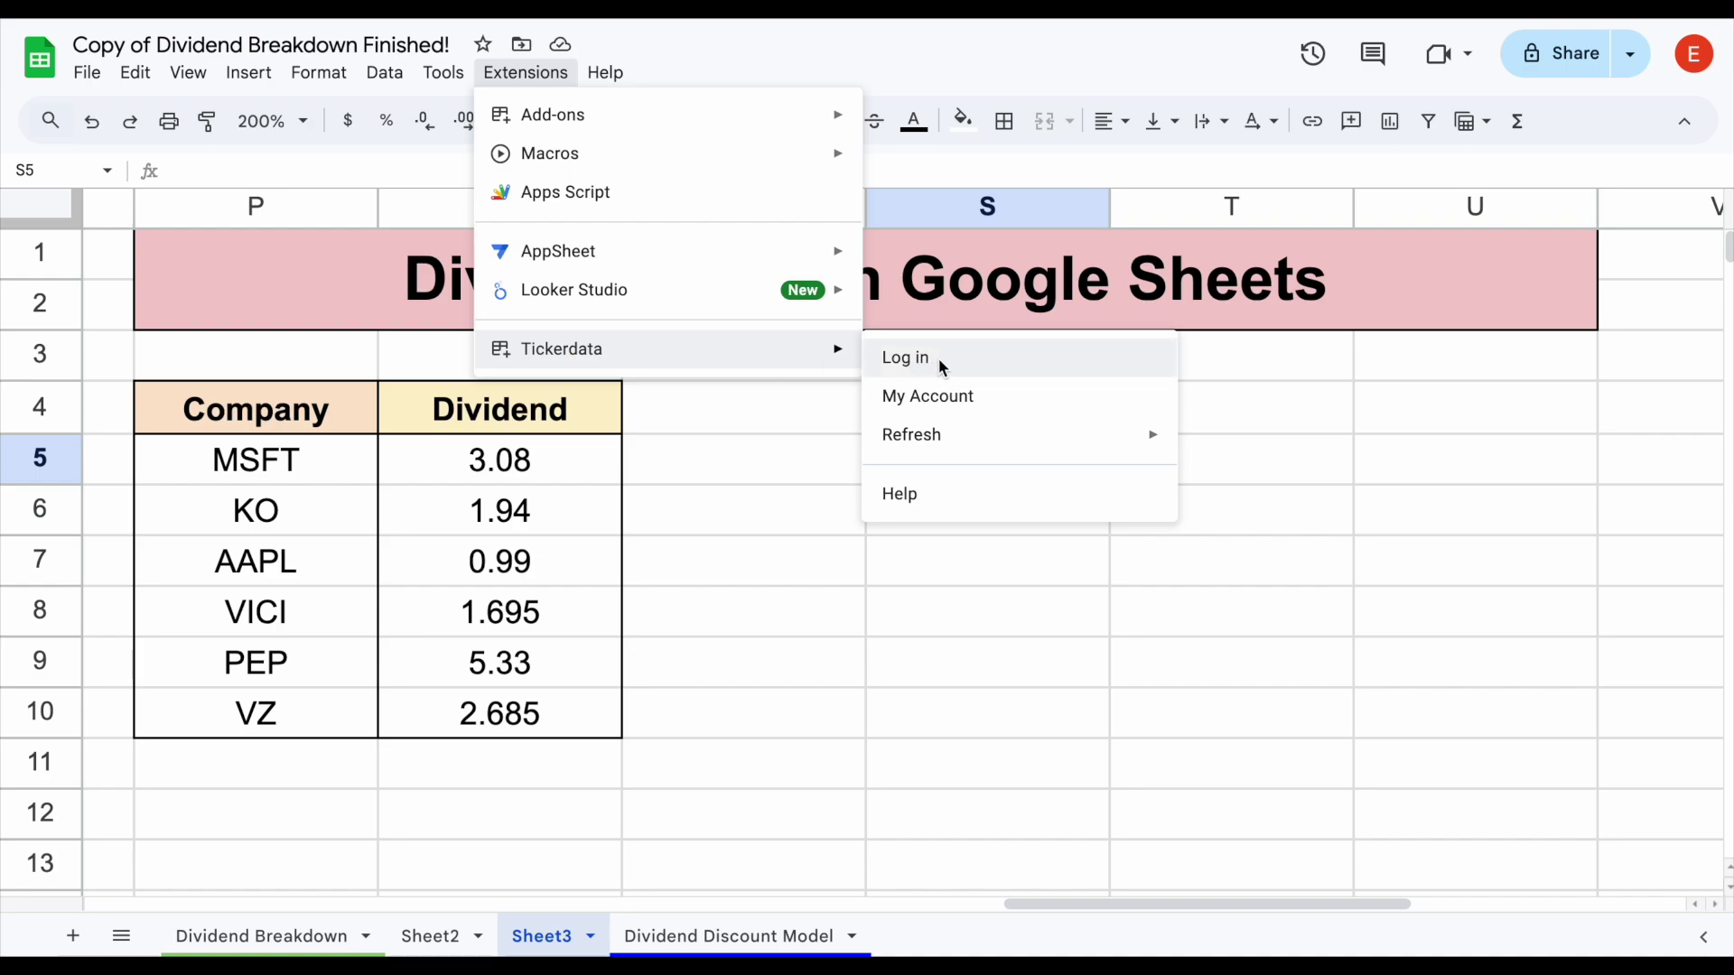
drag(366, 478, 533, 664)
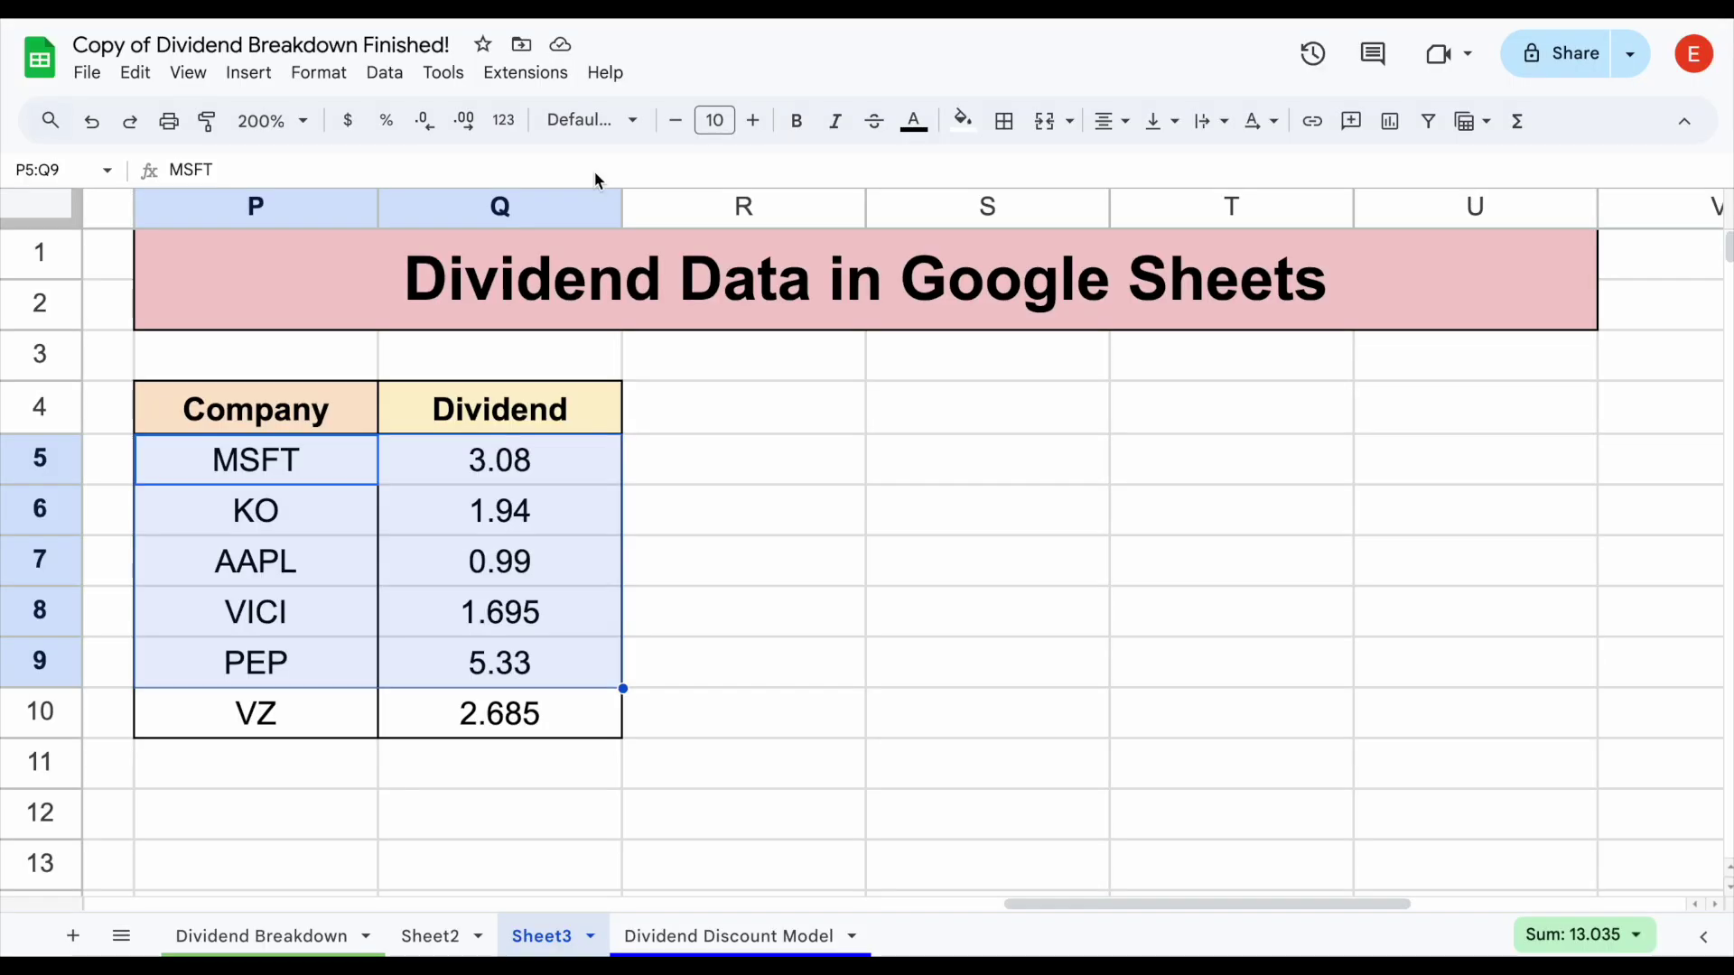
click(767, 430)
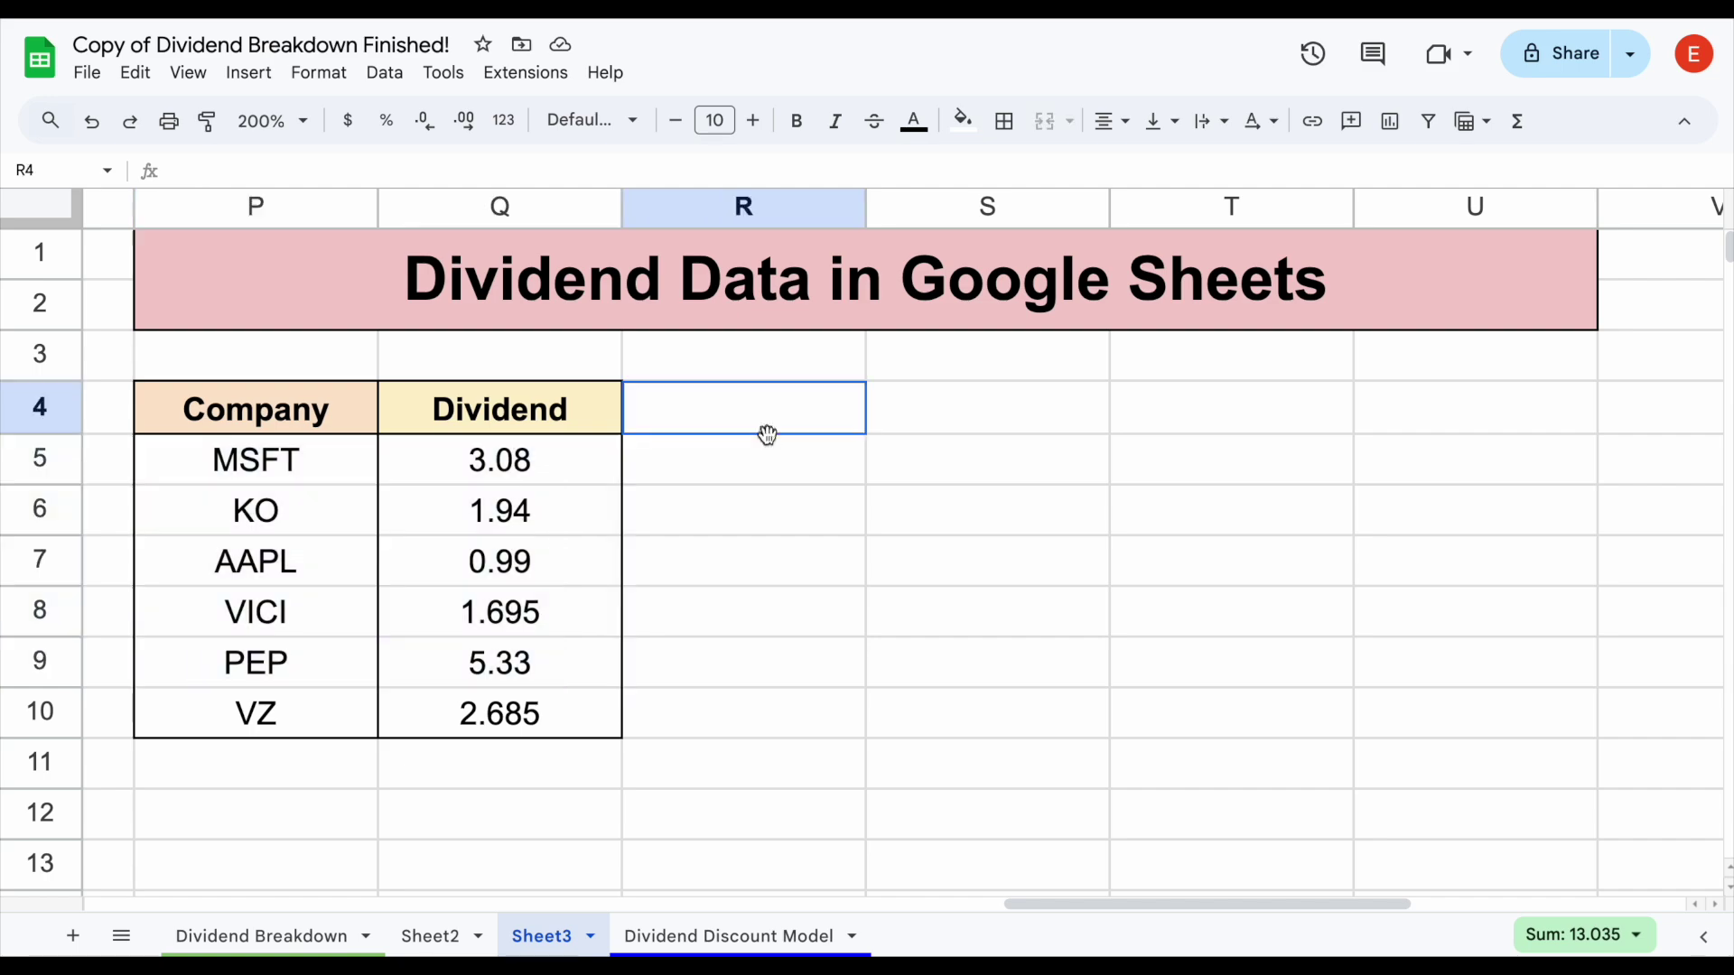
click(553, 78)
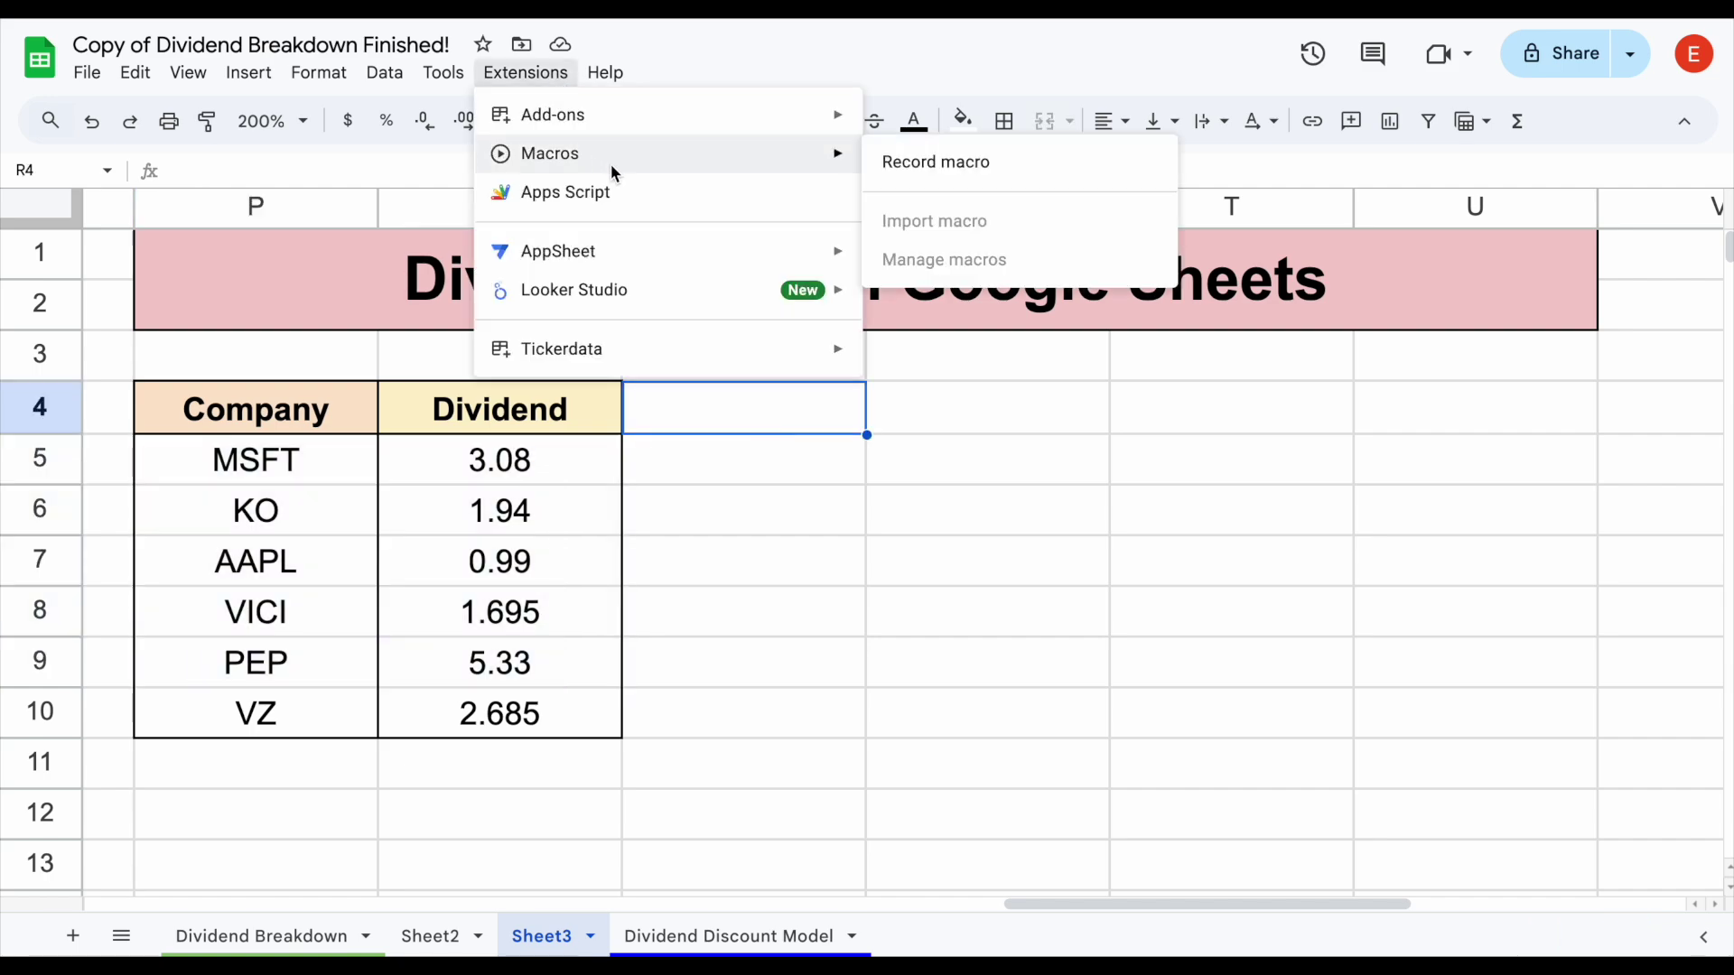
mouse_move(723, 361)
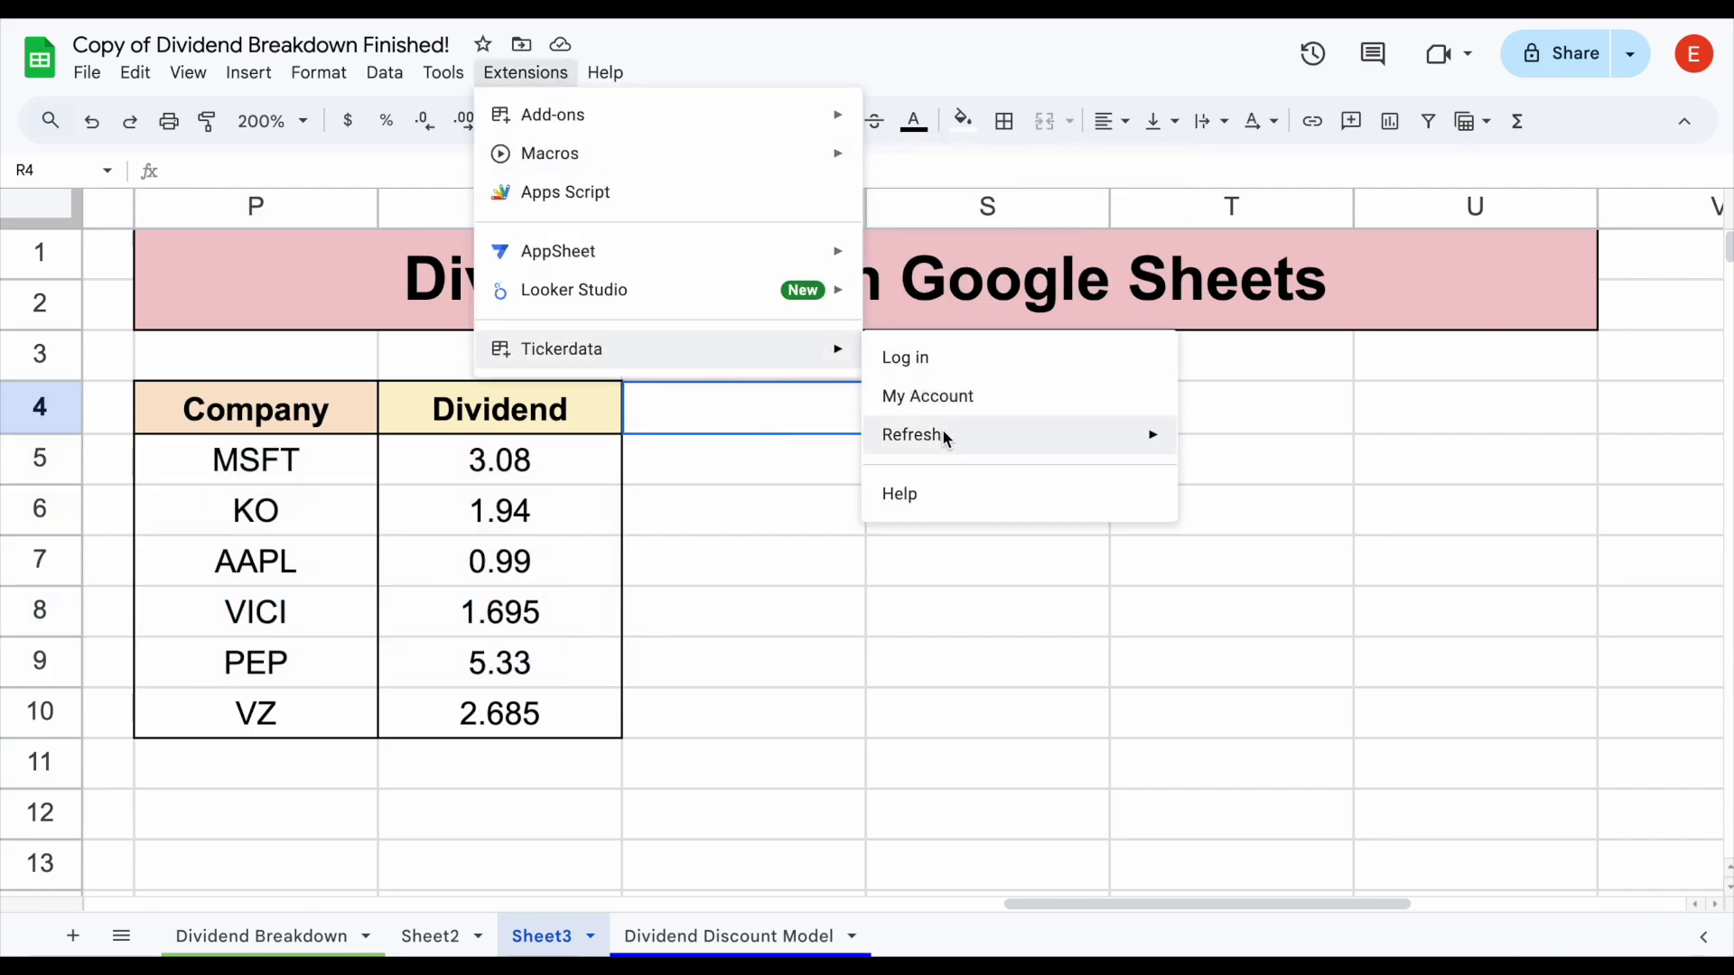
mouse_move(944, 437)
click(1264, 520)
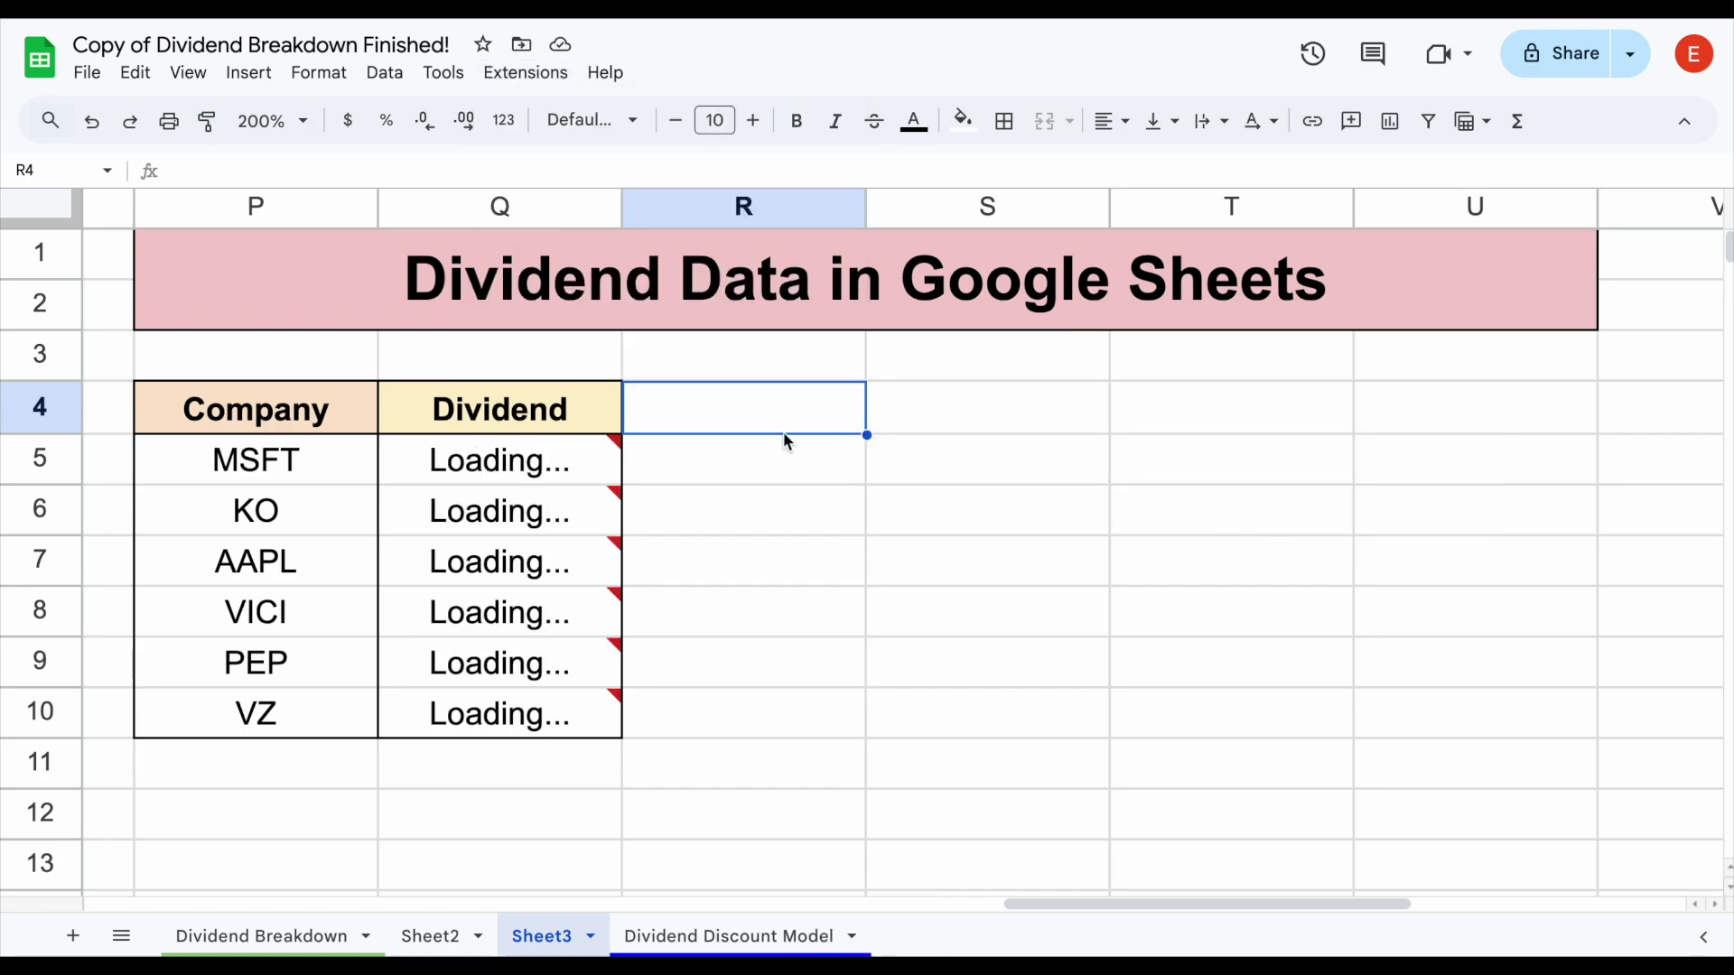
Check the reloaded dividends, unchanged from MSFT 3.08 through VZ 2.685.
click(595, 461)
drag(596, 461, 569, 720)
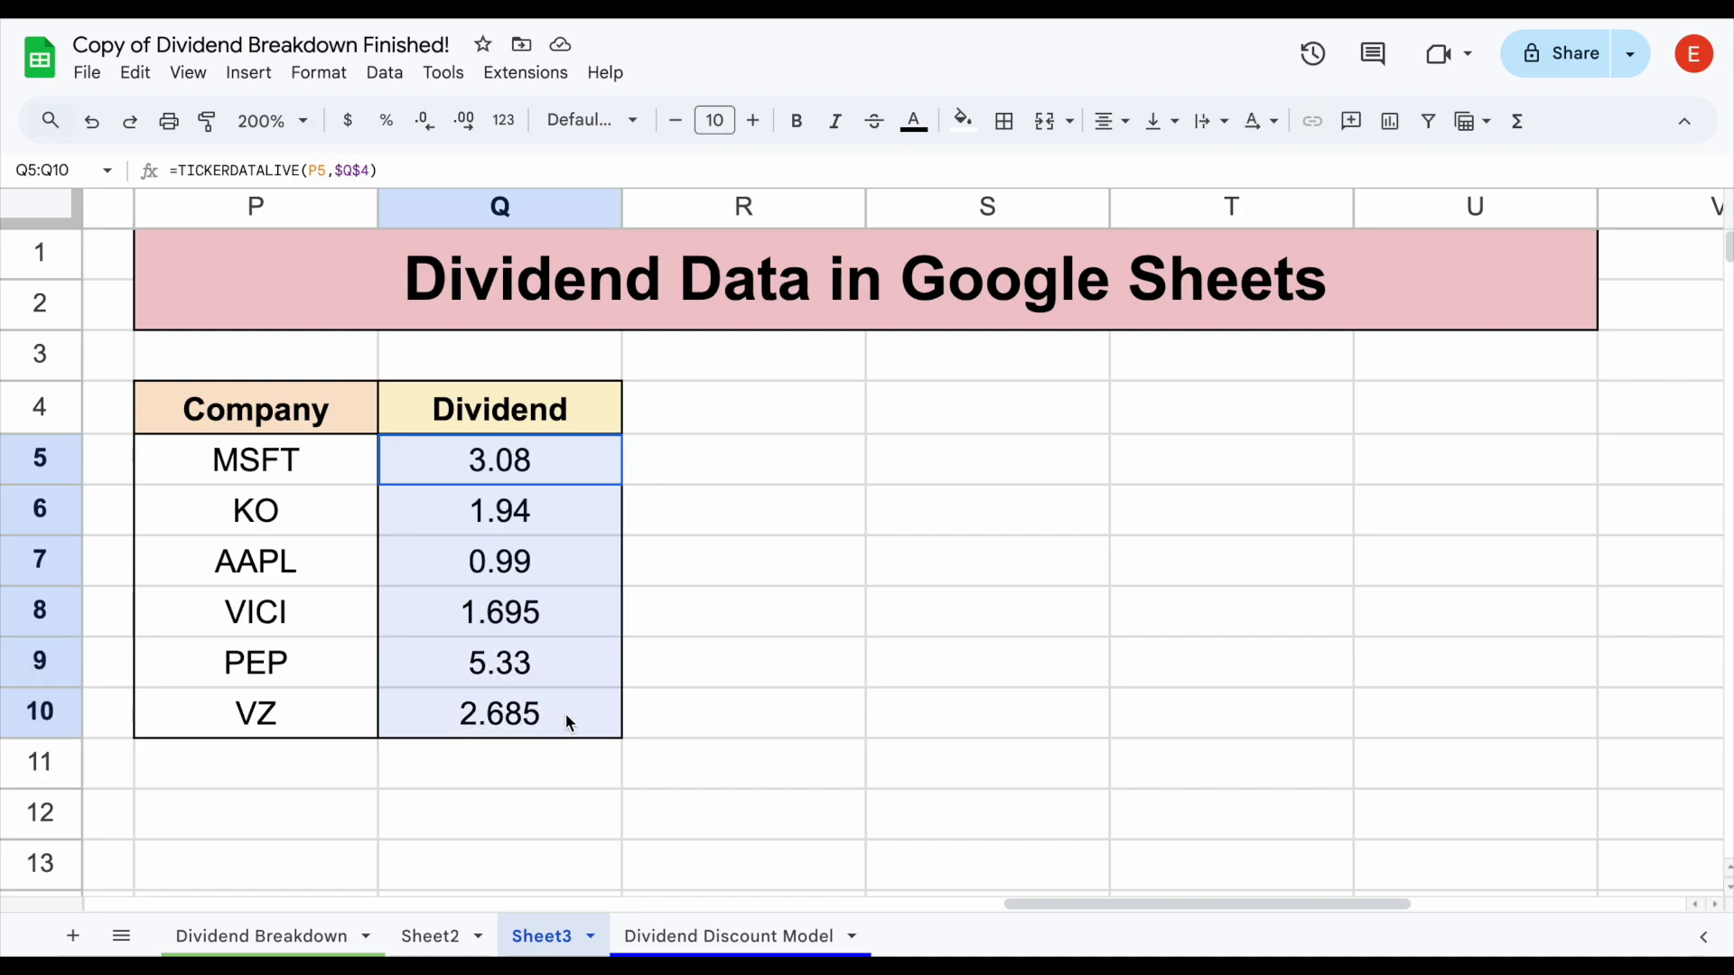
click(799, 522)
click(572, 453)
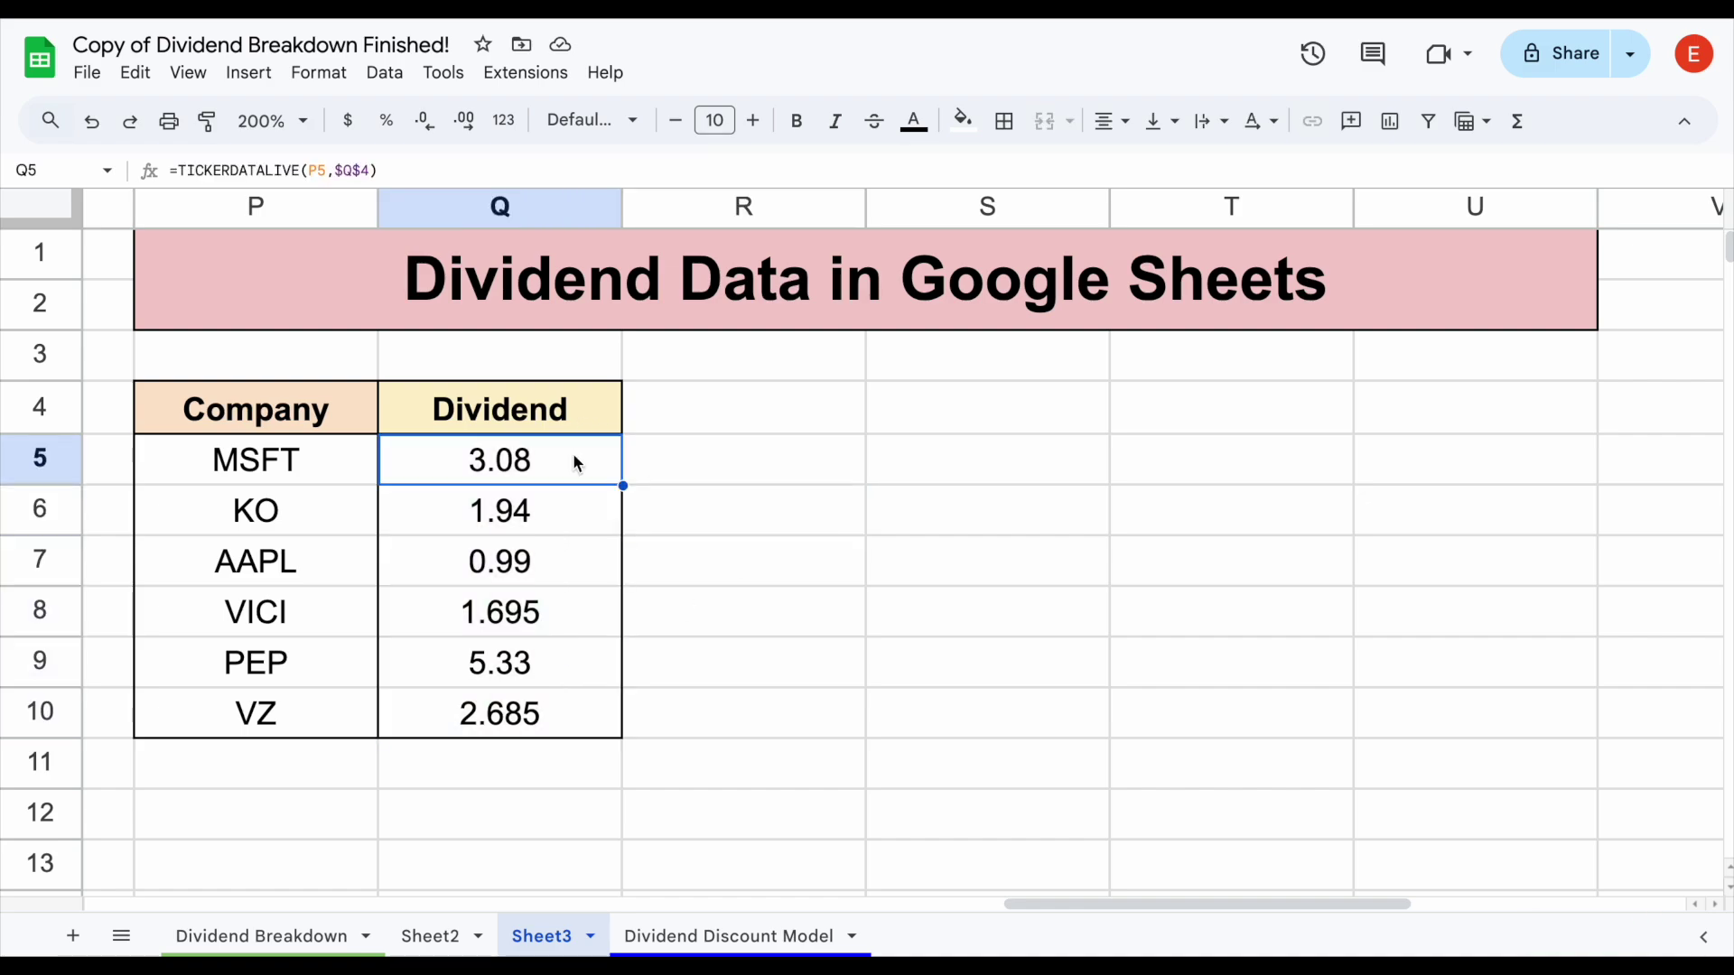
click(927, 468)
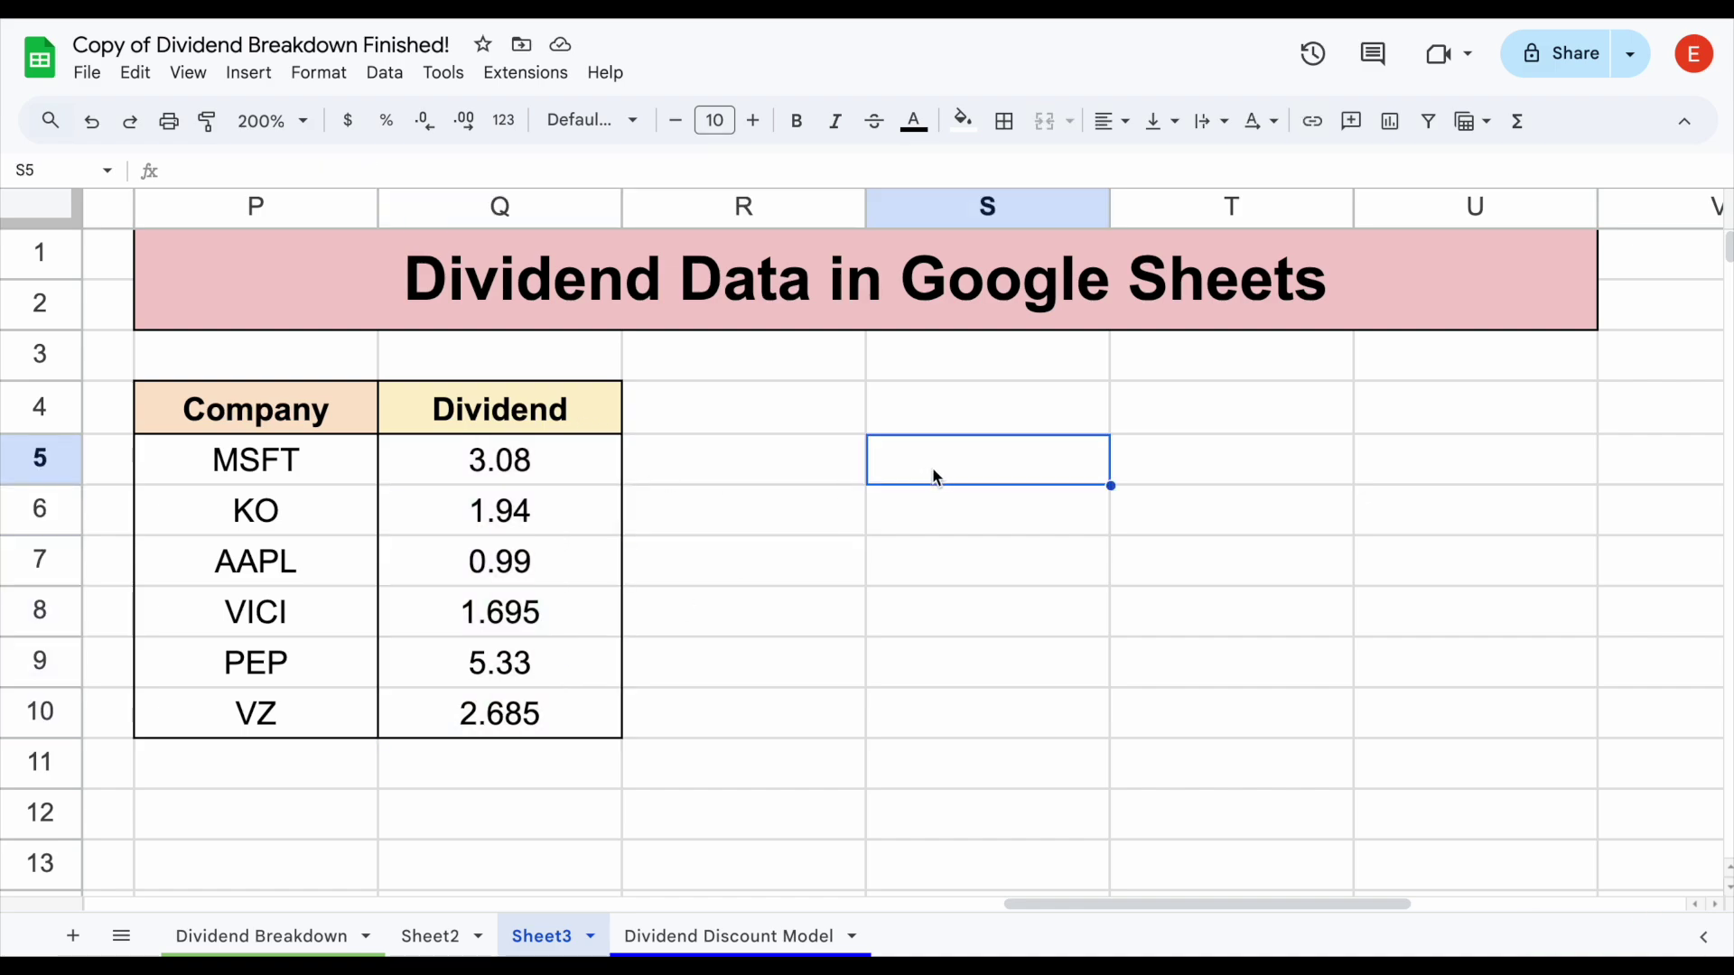
Enter KO in S5 and Dividend in T5, then begin typing =tick in S7.
text(KO)
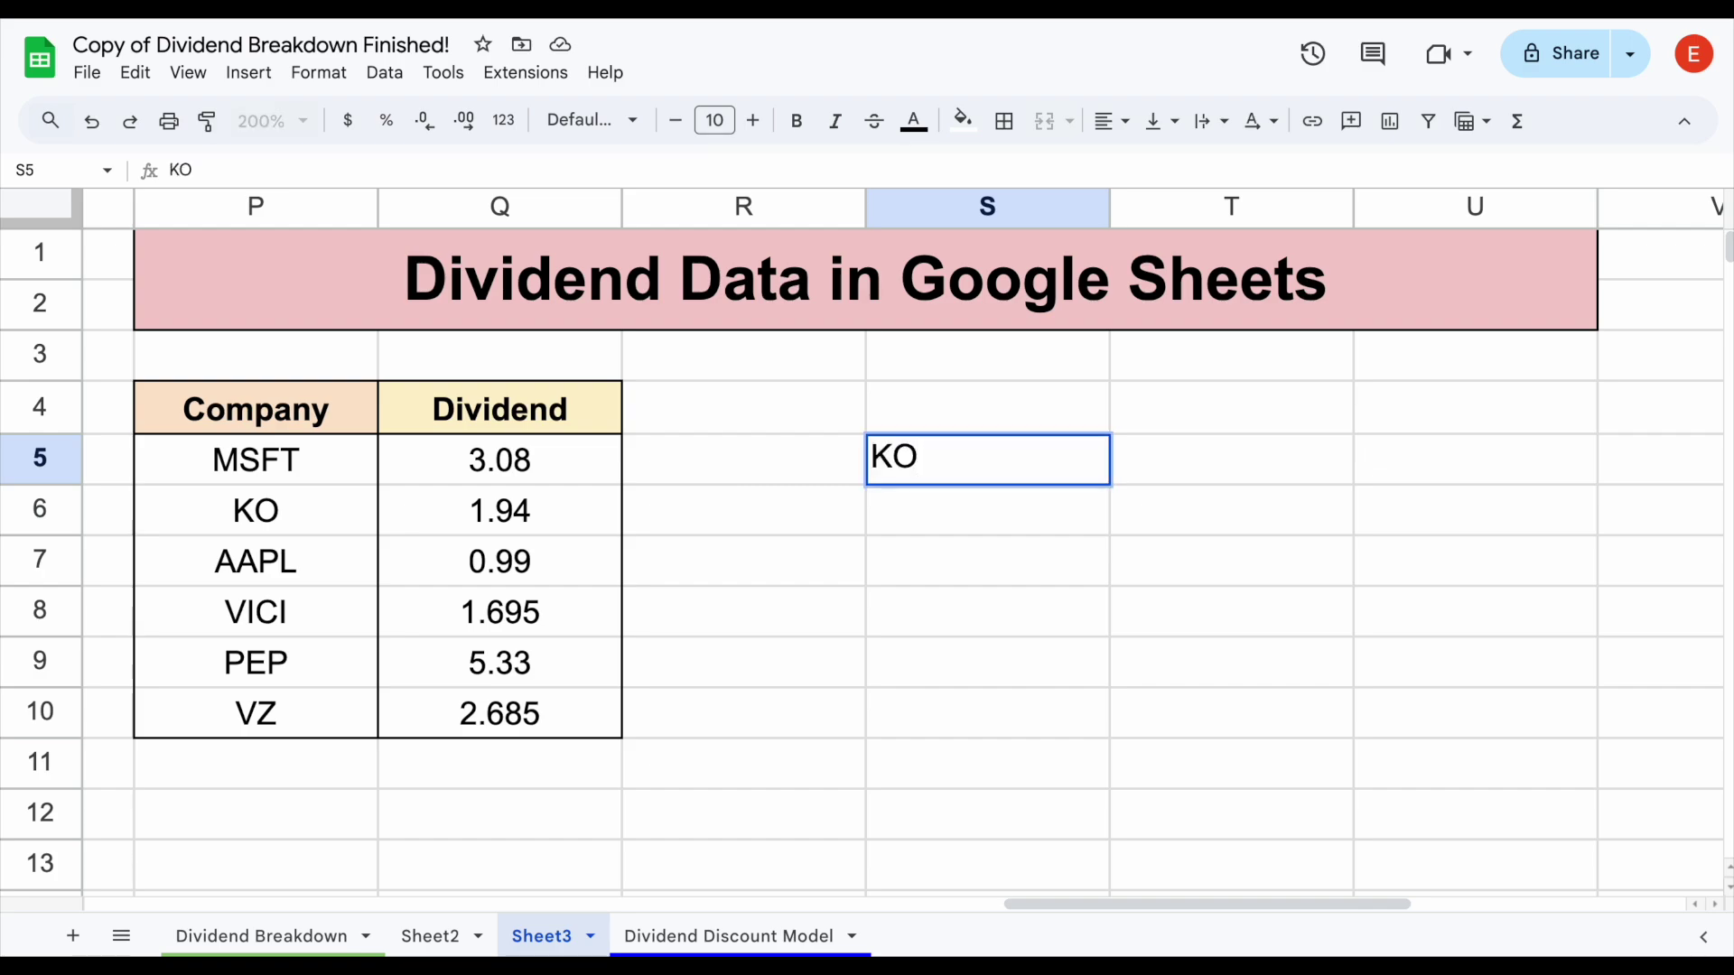
key(Return)
key(Right)
key(Up)
text(D)
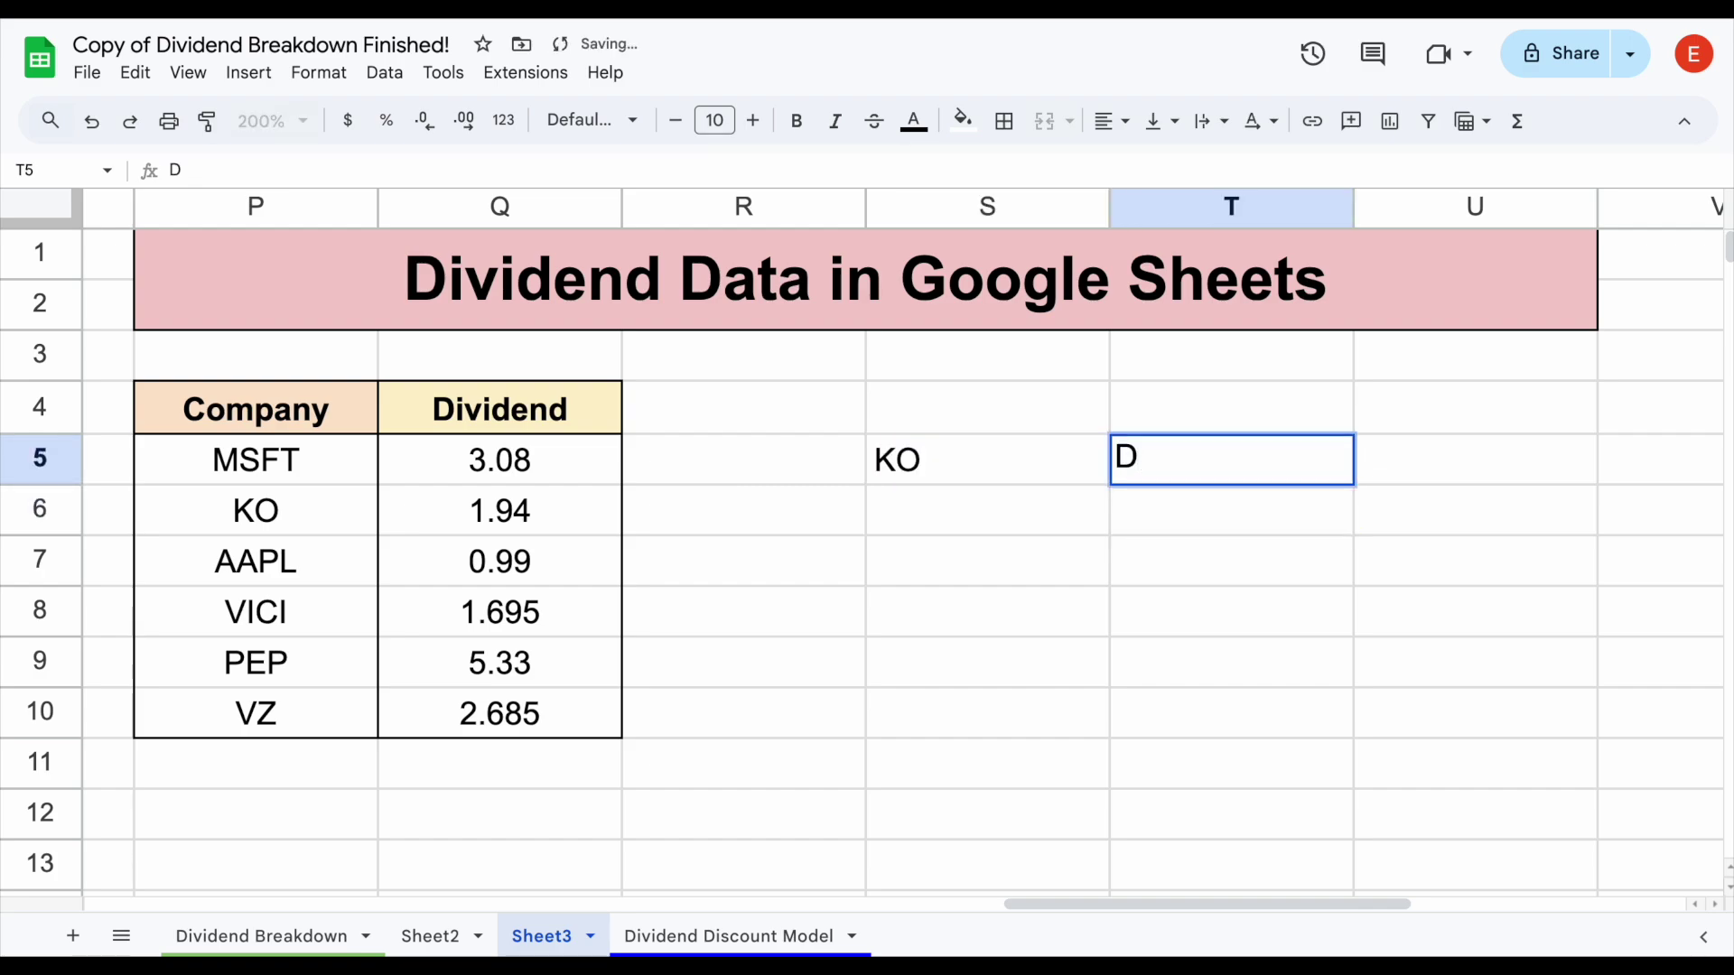
text(ividend)
key(Return)
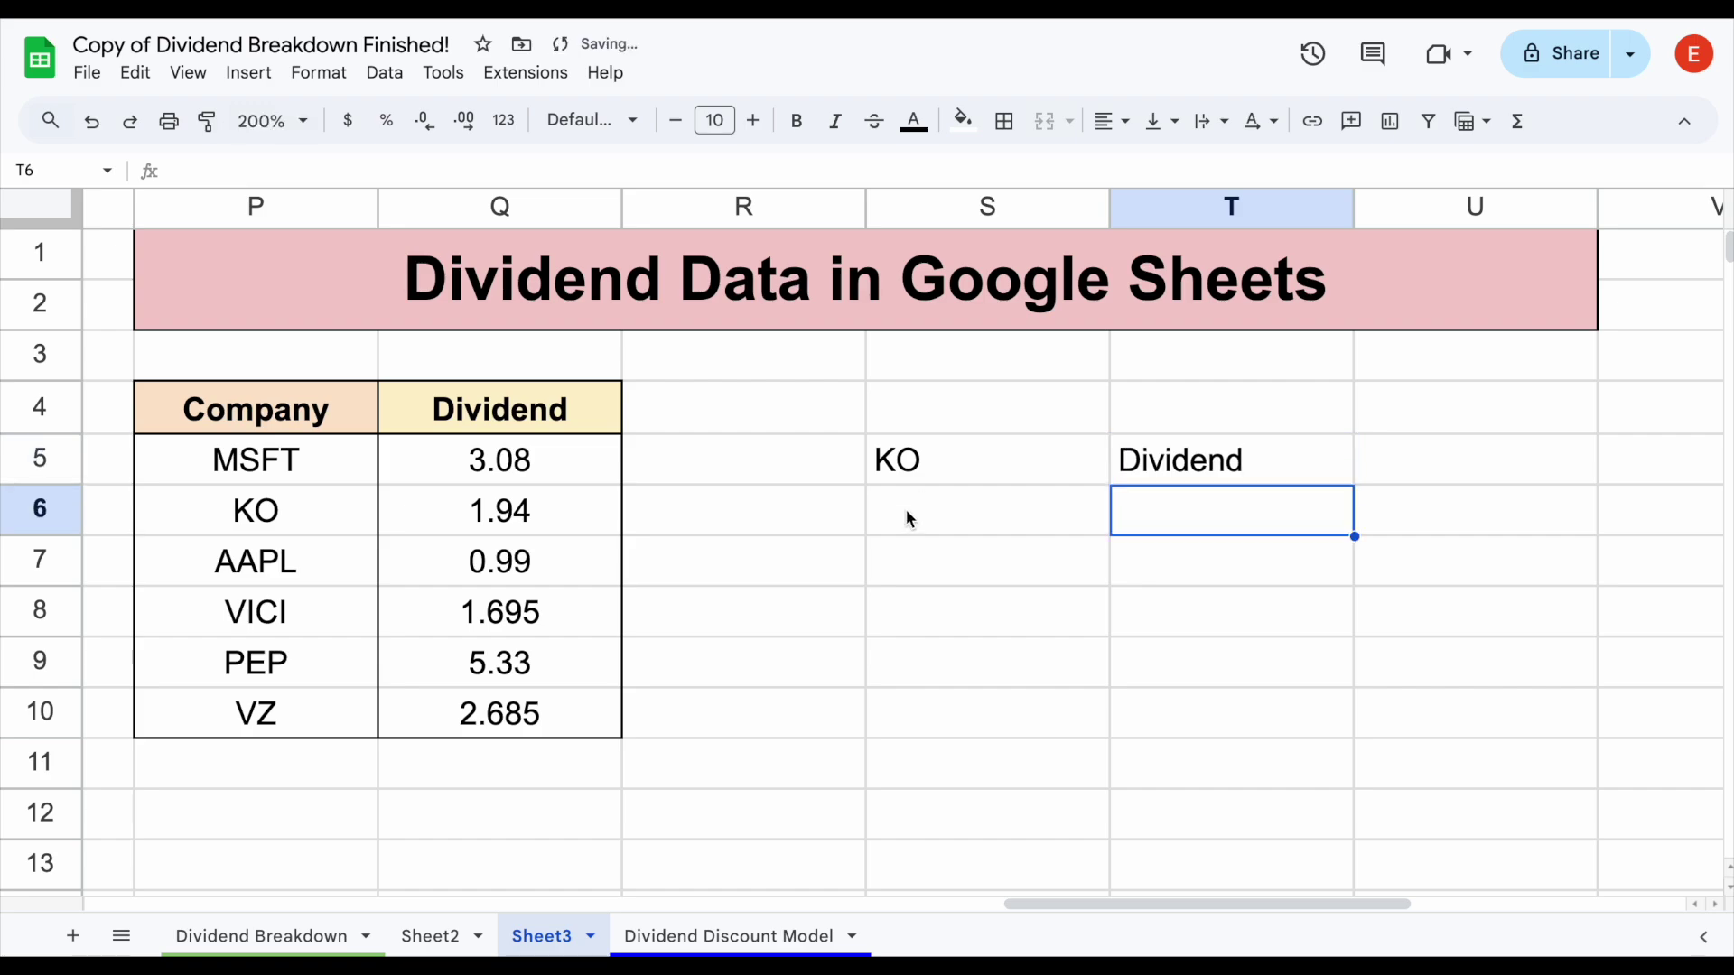
click(913, 583)
text(=)
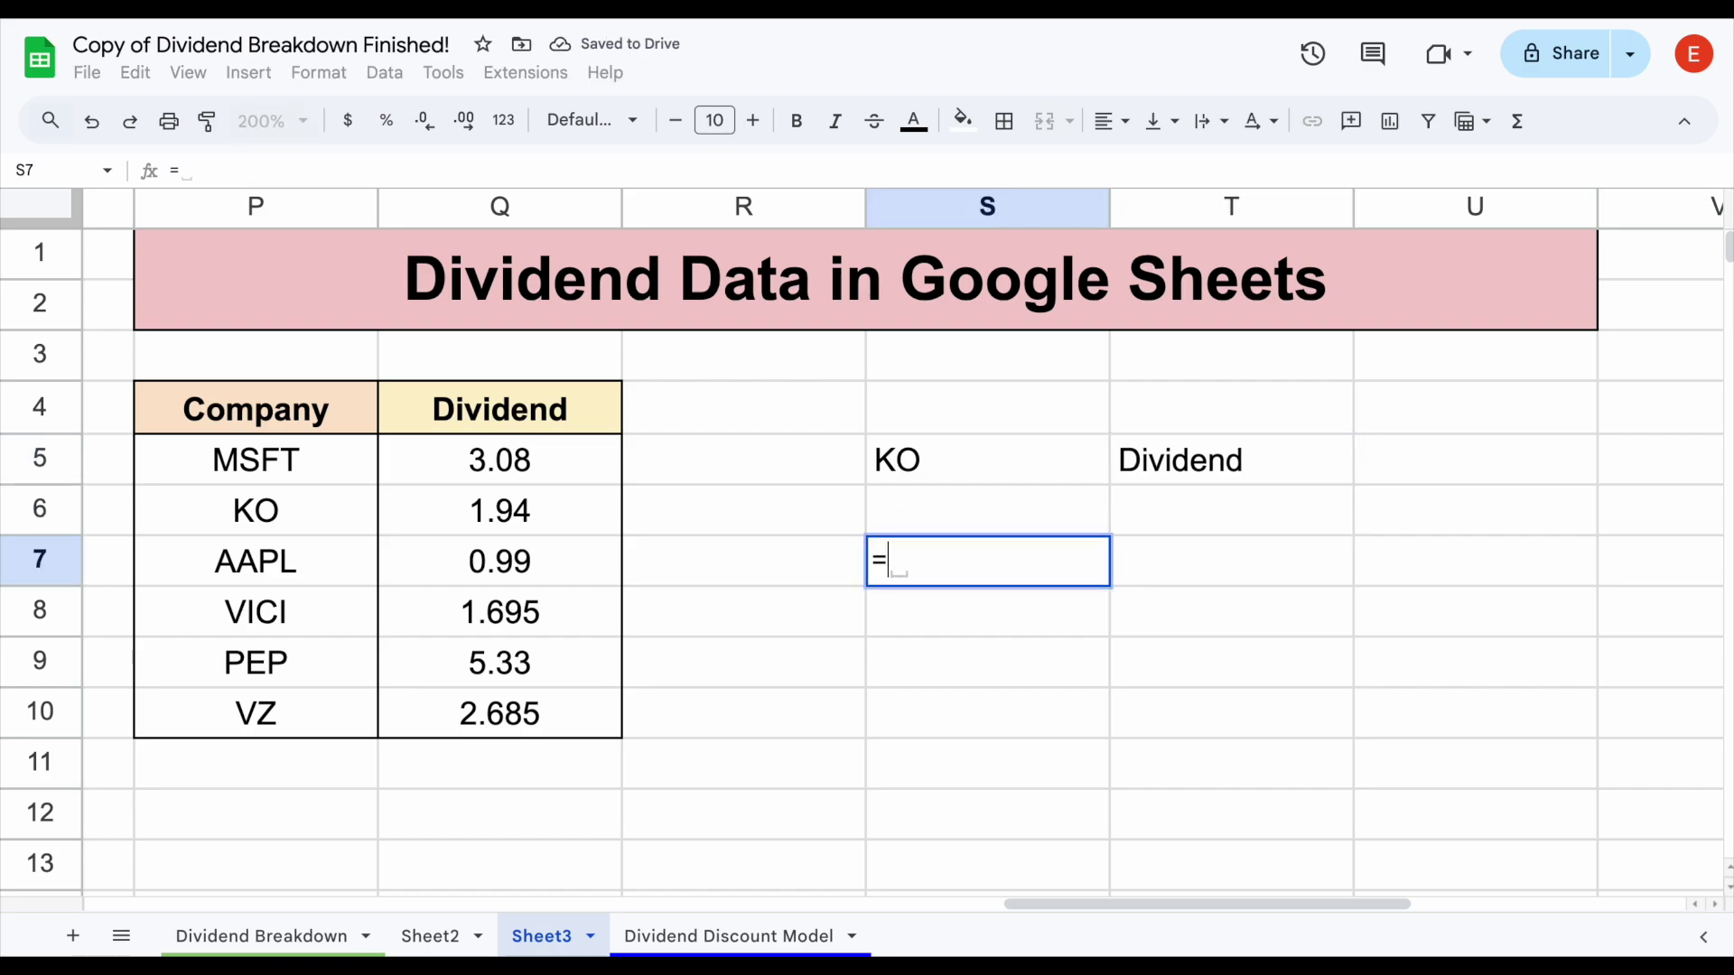
text(tick)
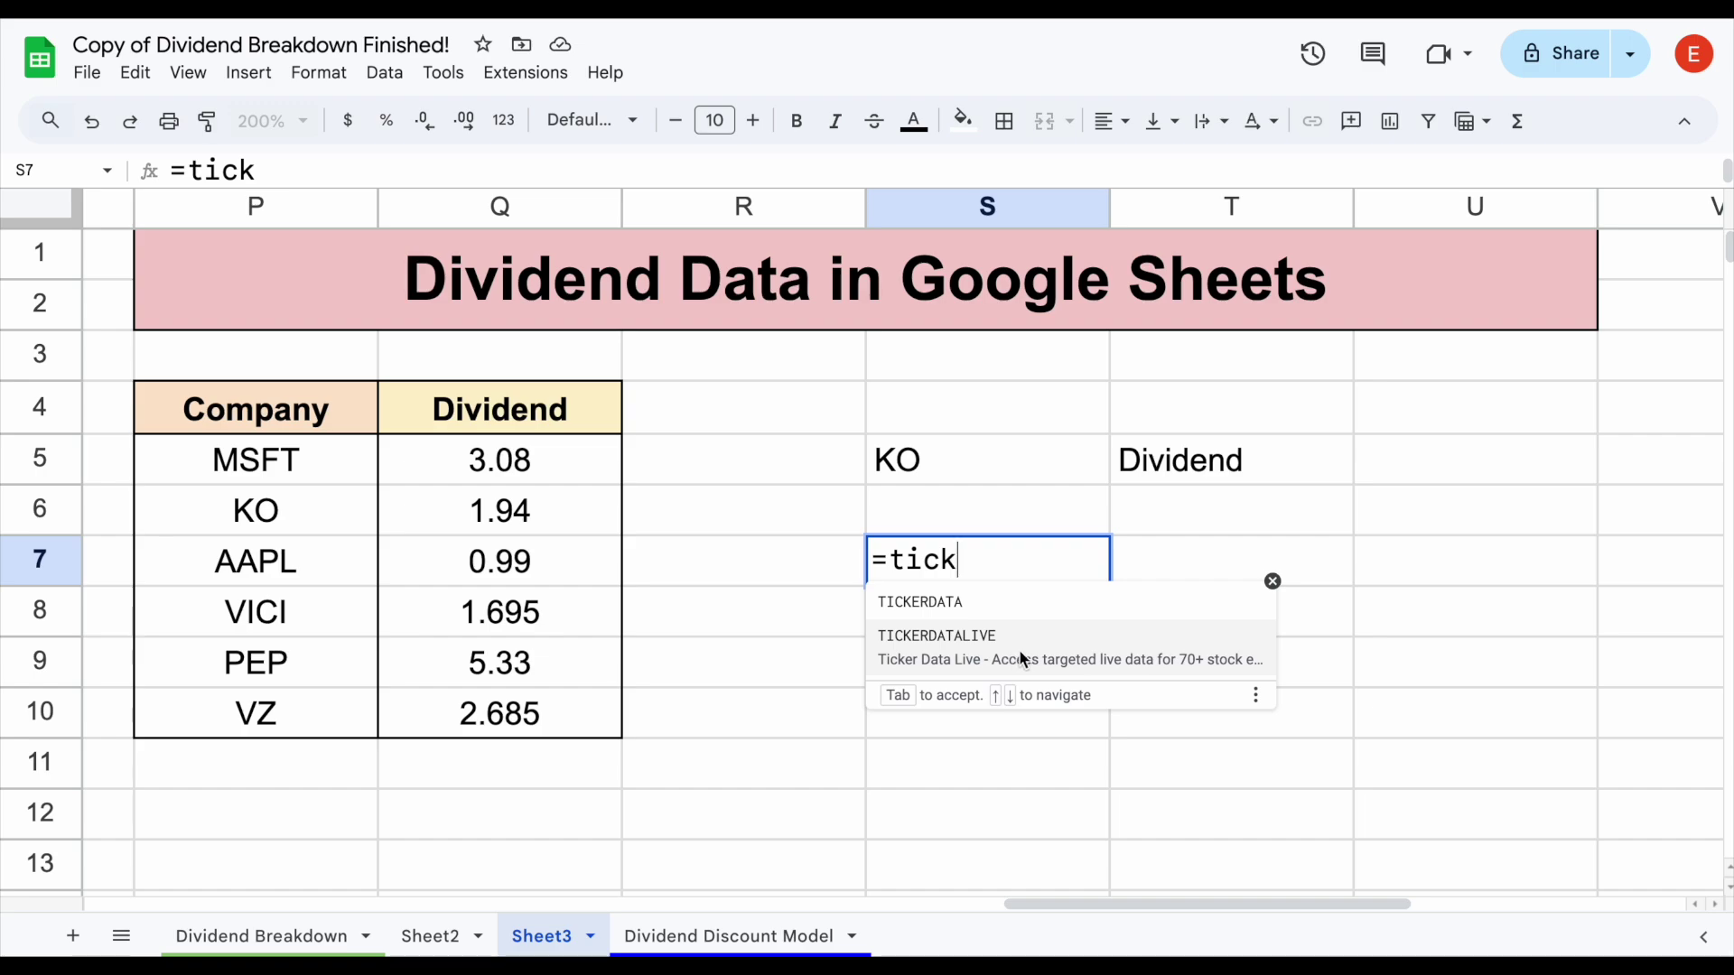
Build =TICKERDATA(S5,T5,2015) in S7 for KO's dividend.
click(1014, 614)
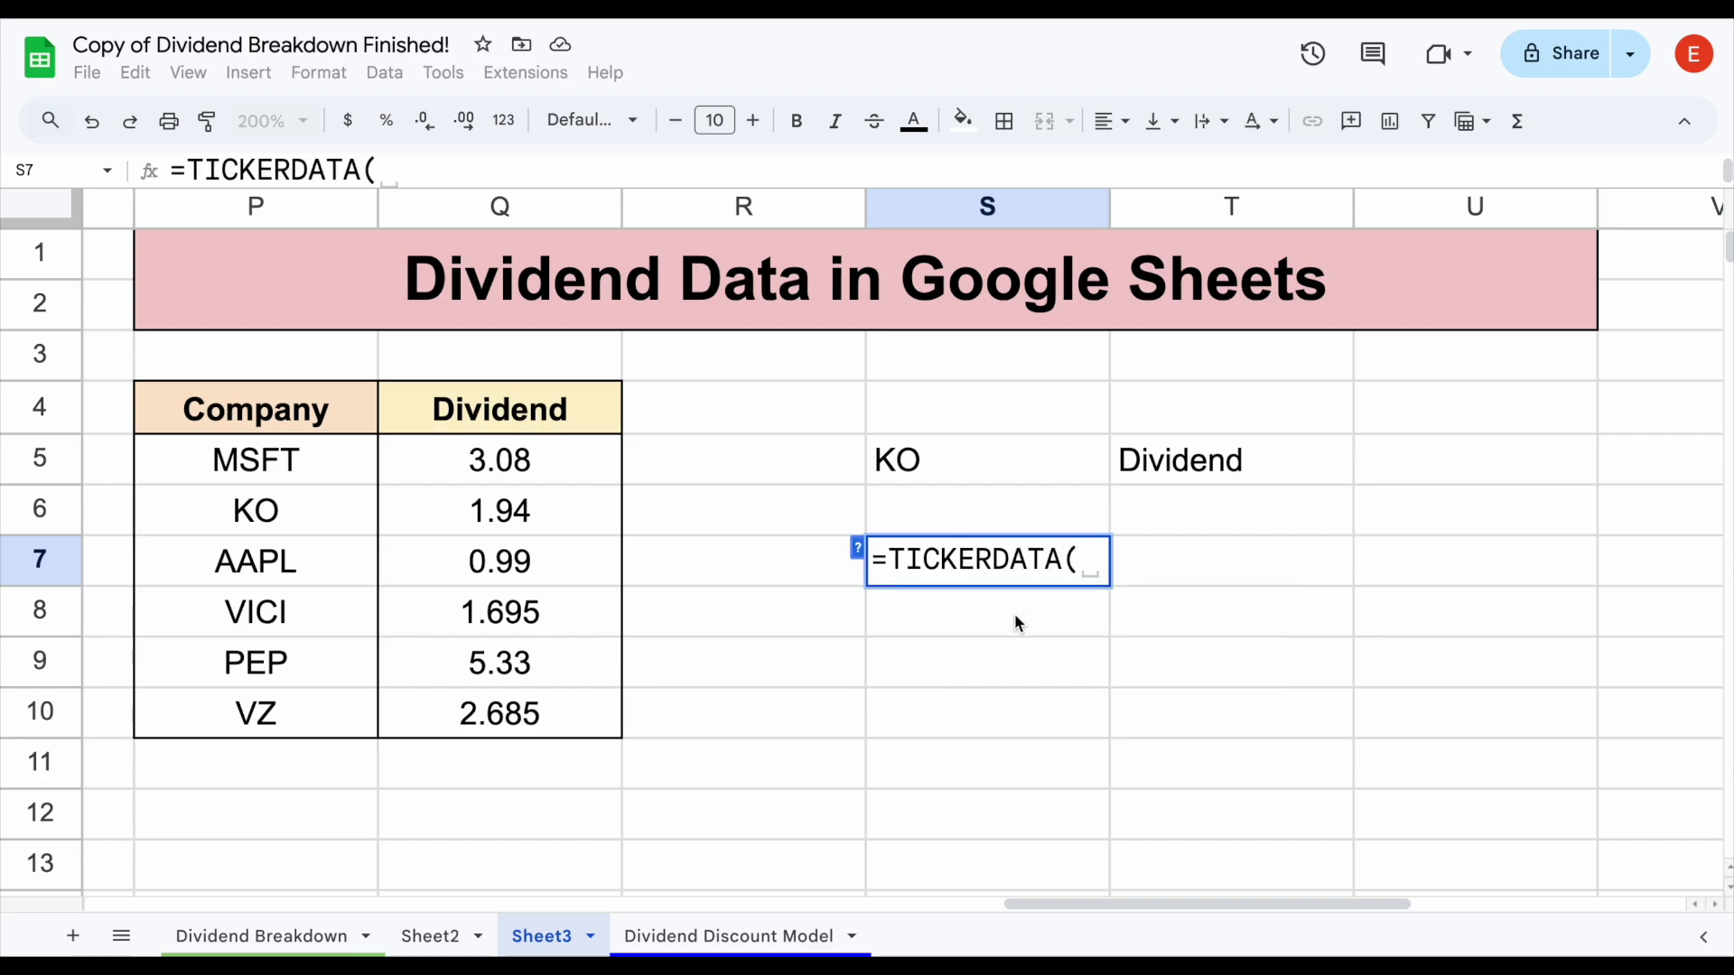
click(1010, 468)
text(,)
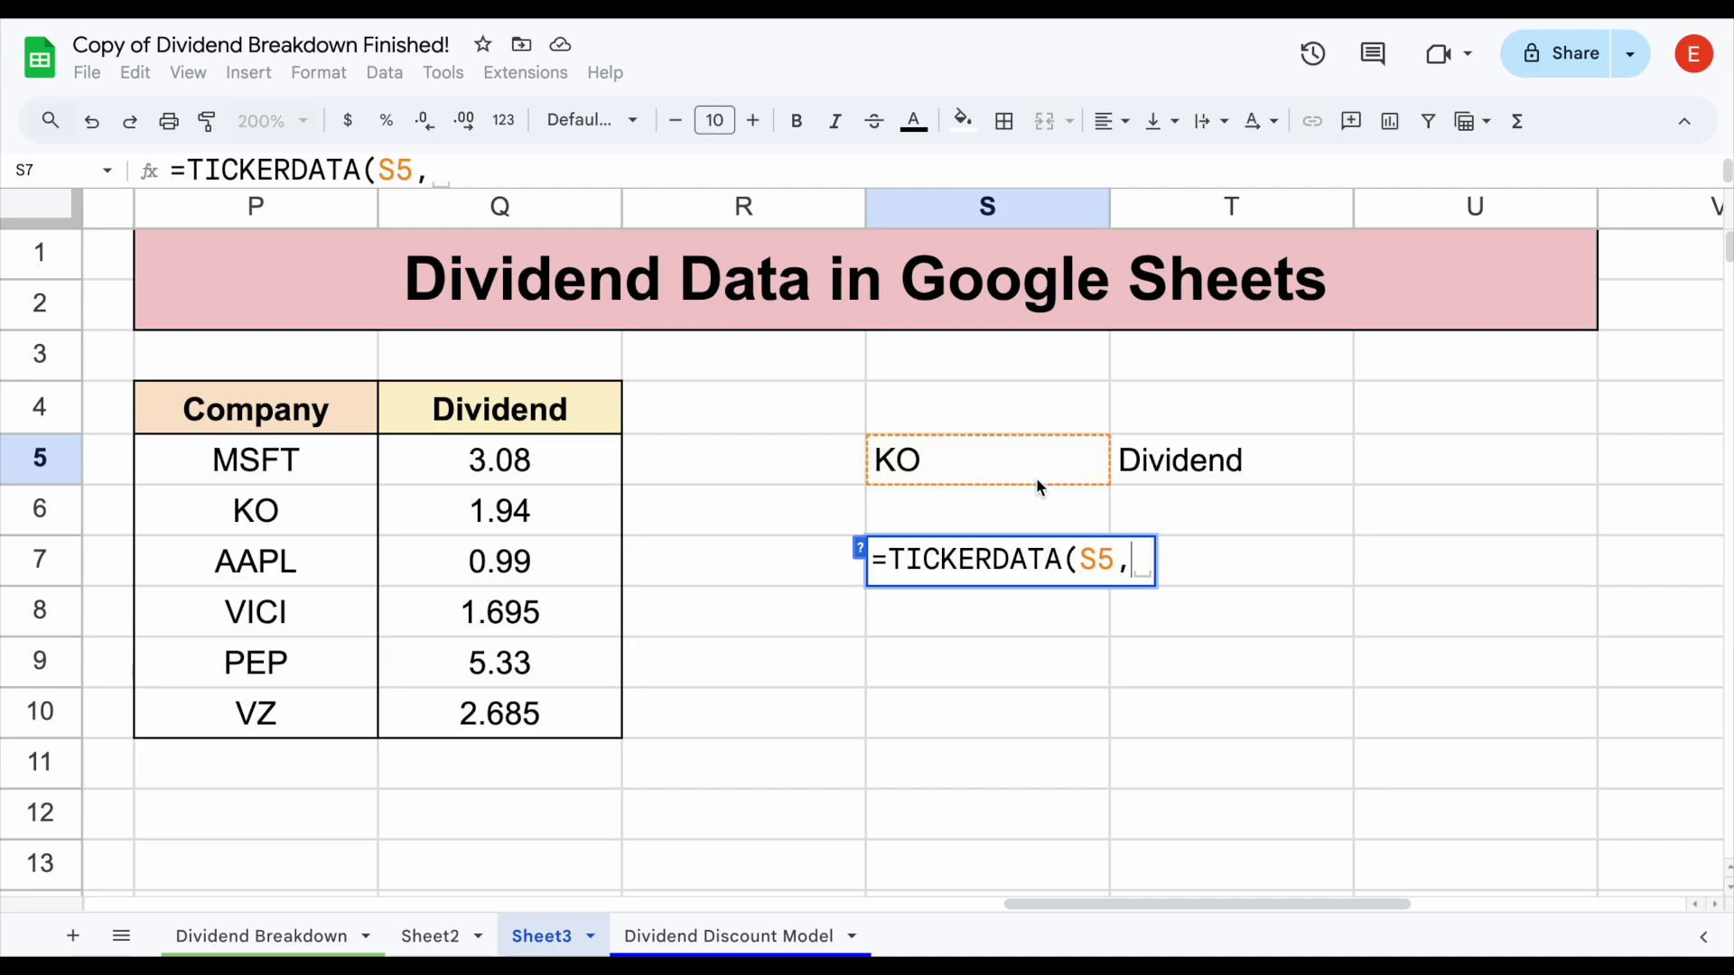
click(1218, 468)
text(,)
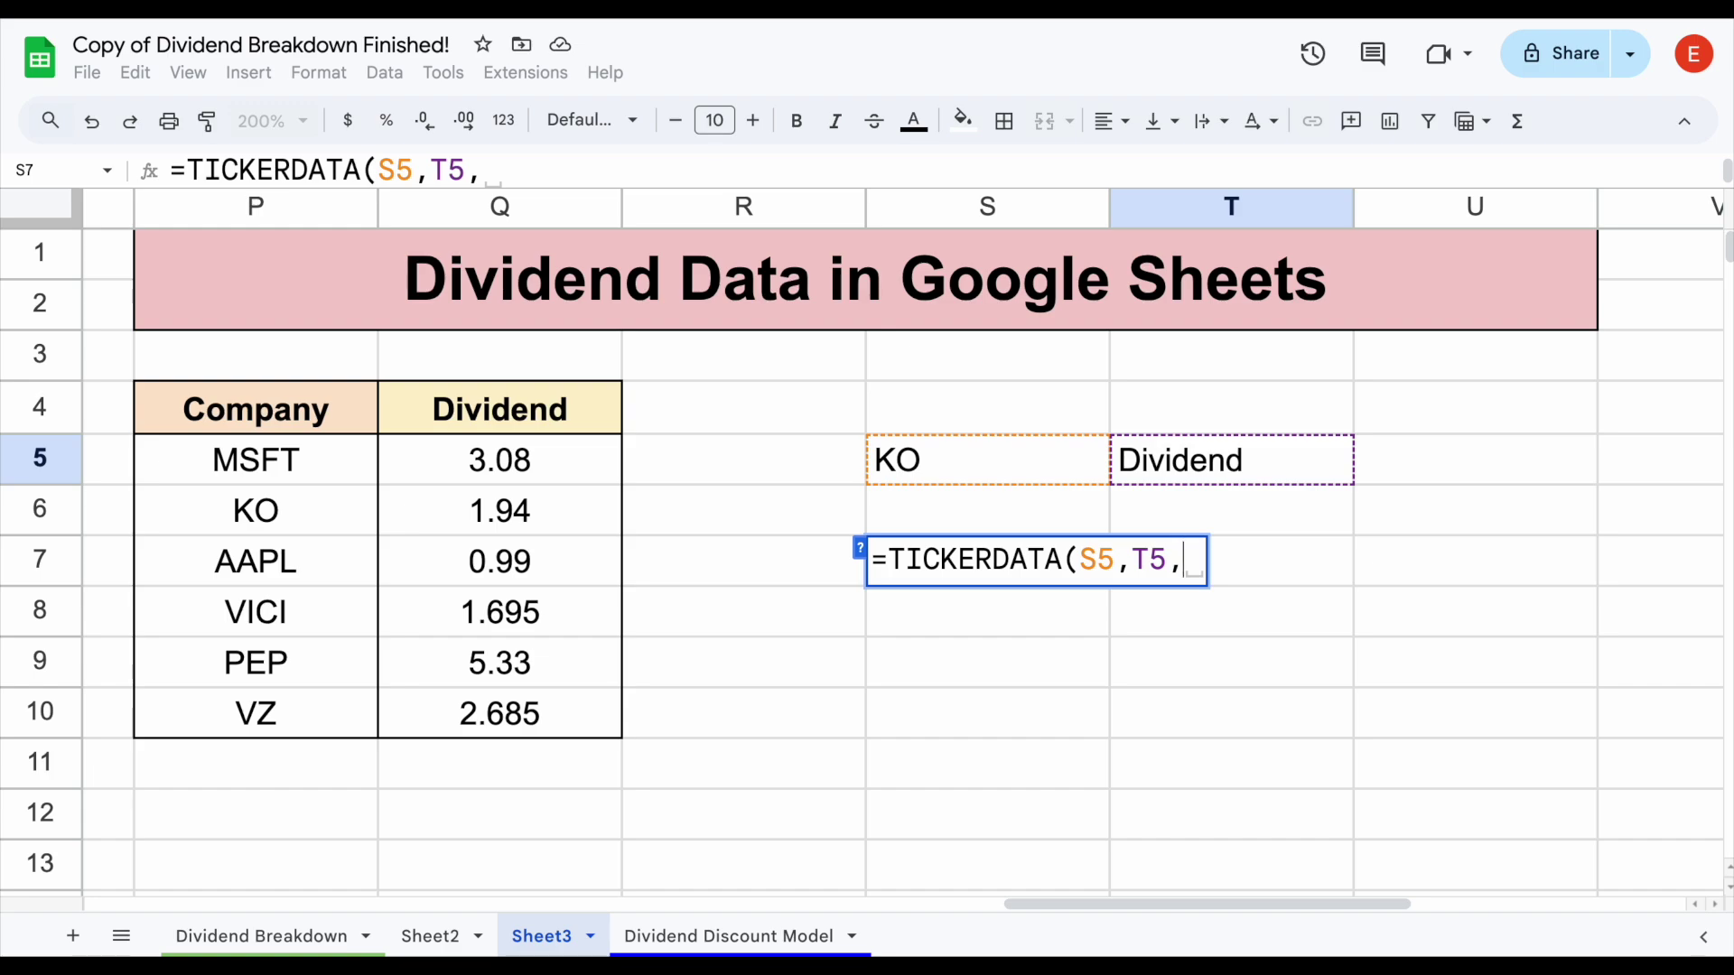
text(2015))
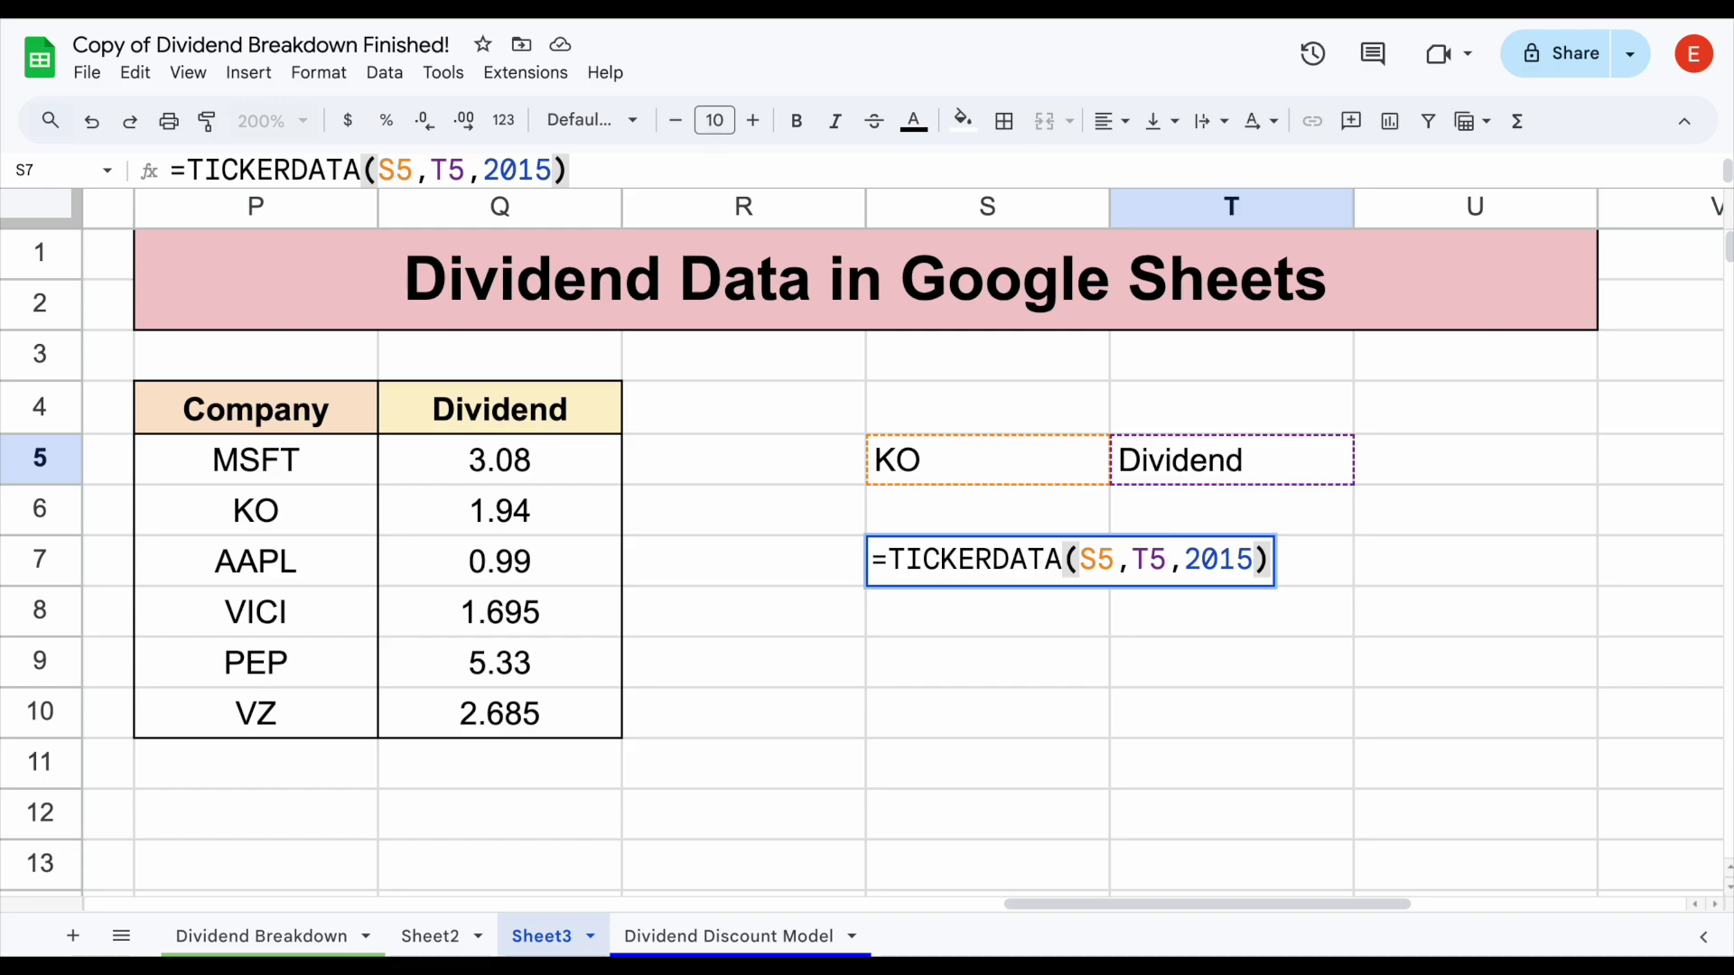
key(Return)
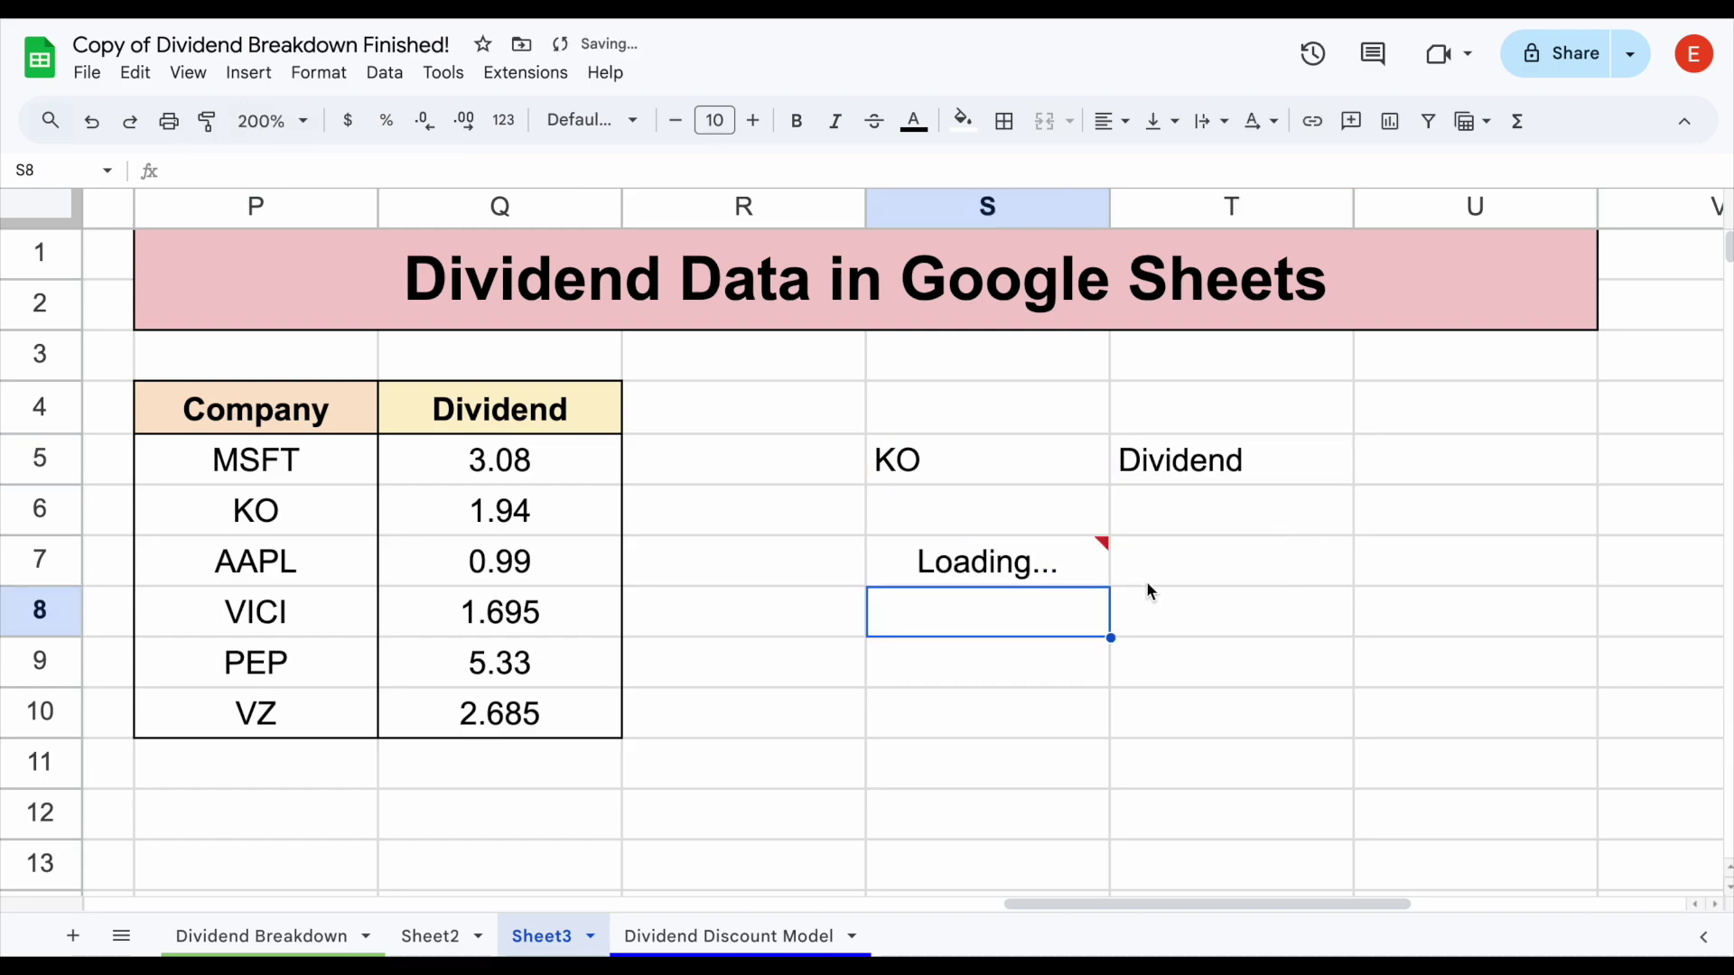
click(1100, 582)
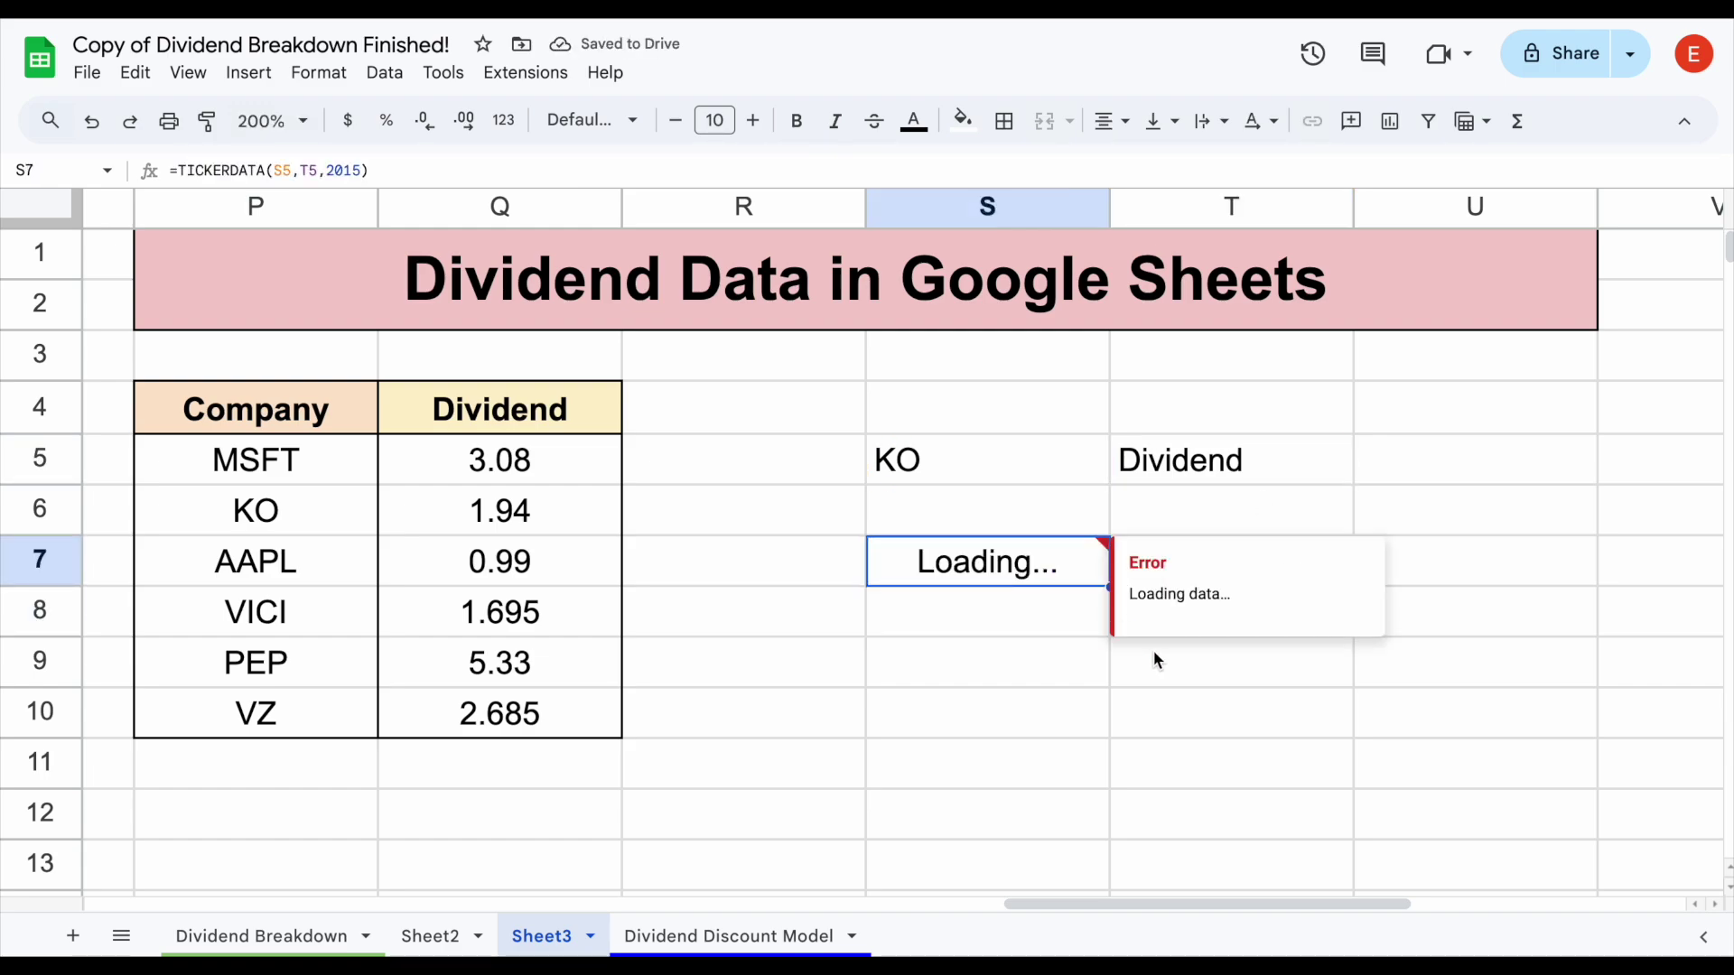
click(1157, 654)
click(1096, 579)
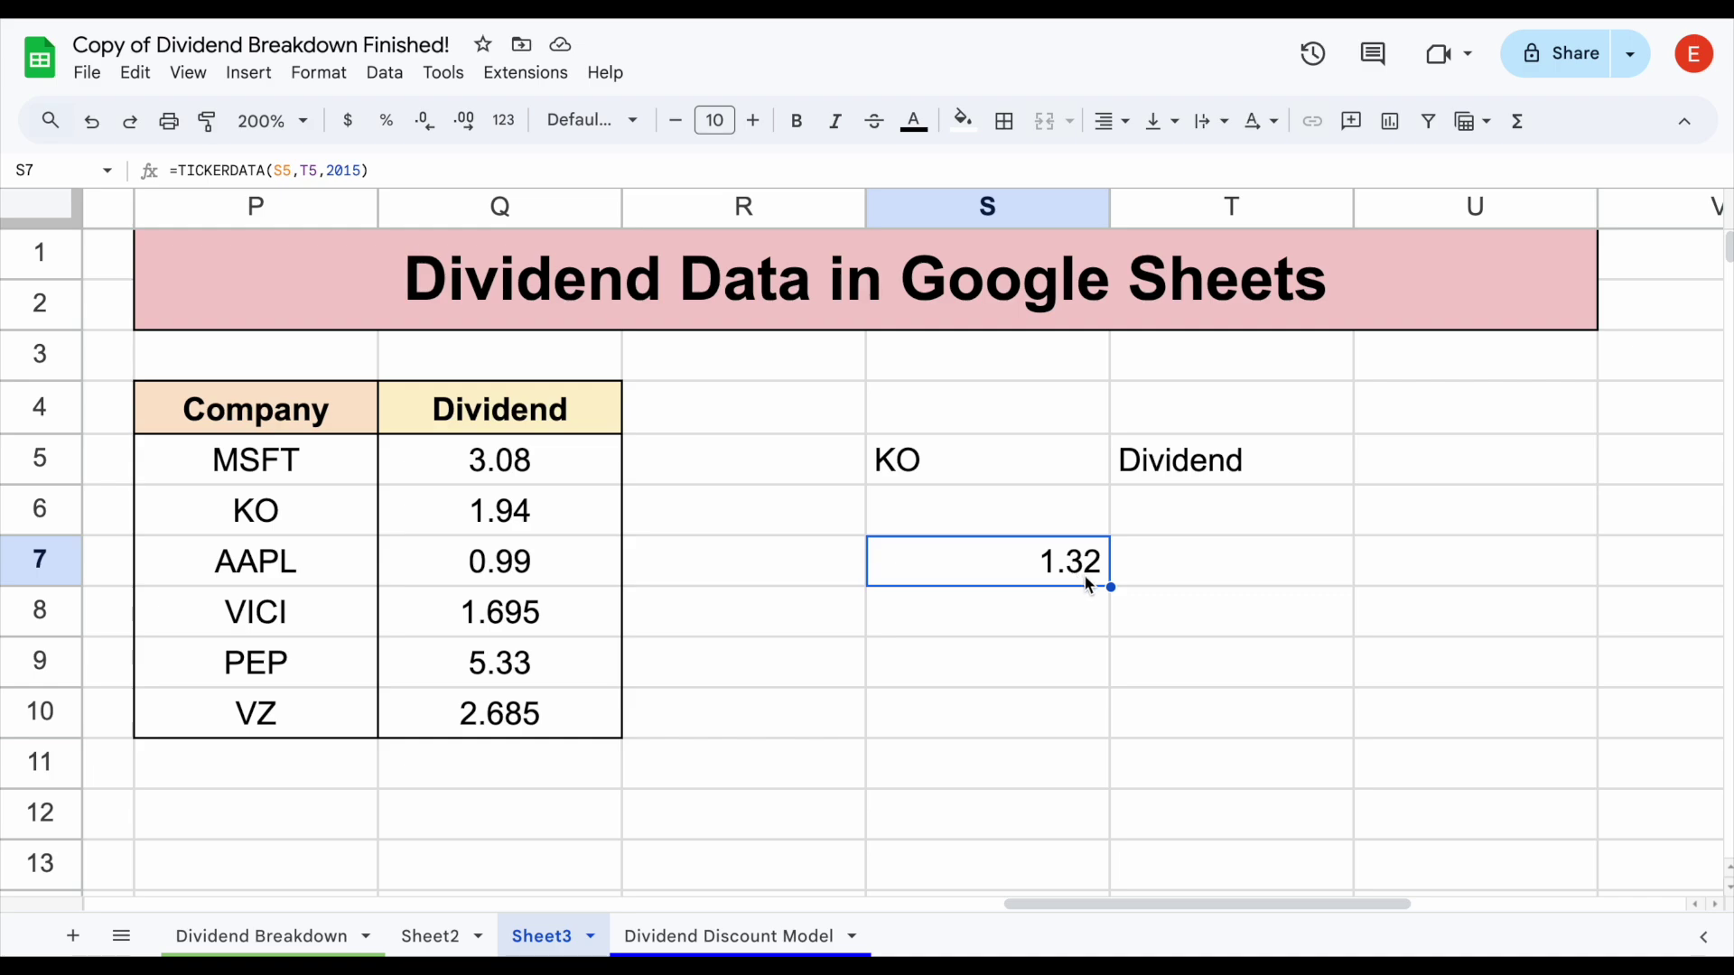
Change the year in S7's formula from 2015 to 2005.
click(363, 173)
key(BackSpace)
key(BackSpace)
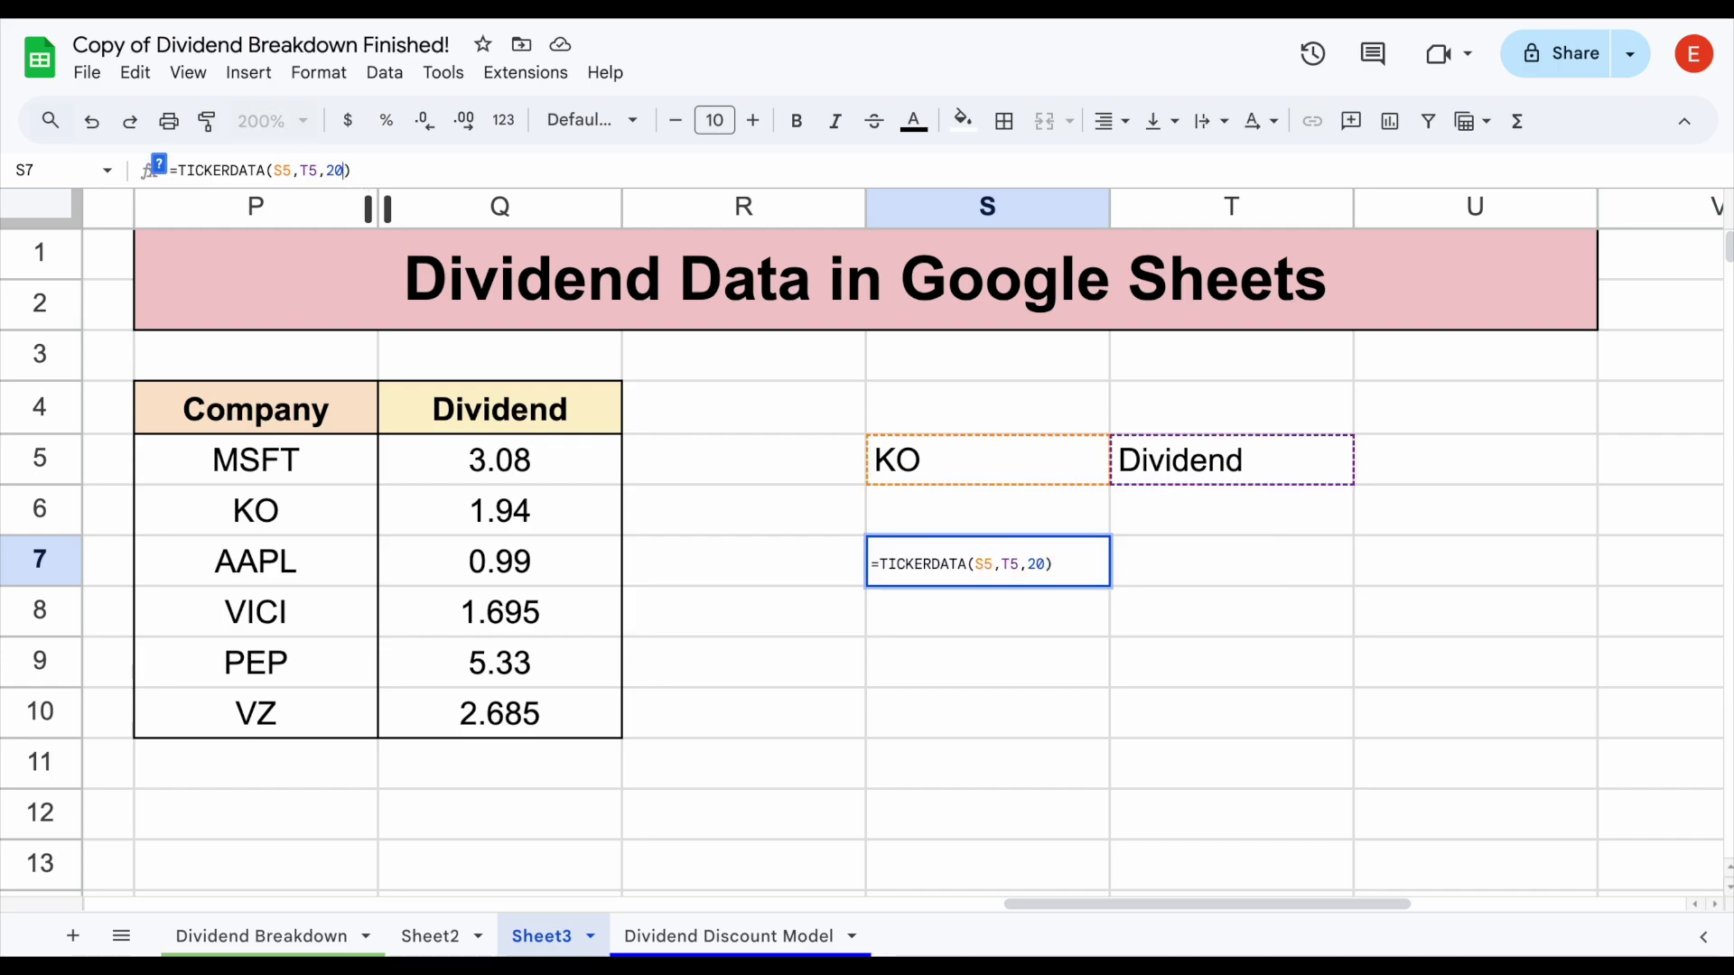
text(05)
key(Return)
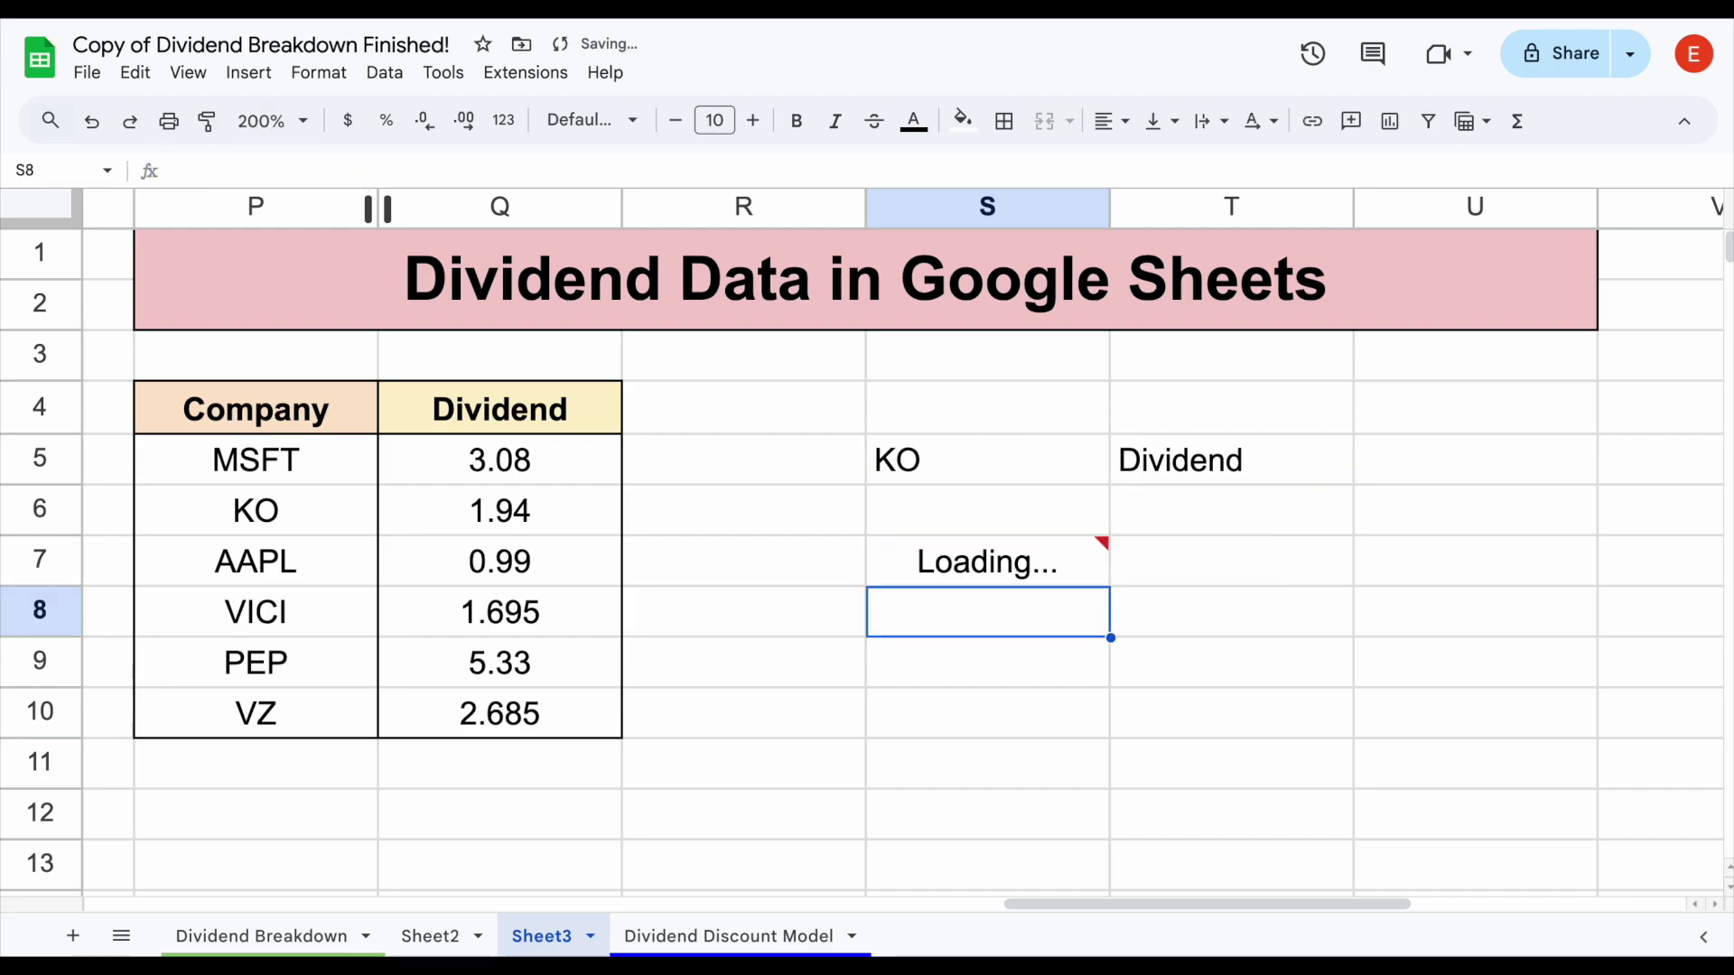
click(1045, 570)
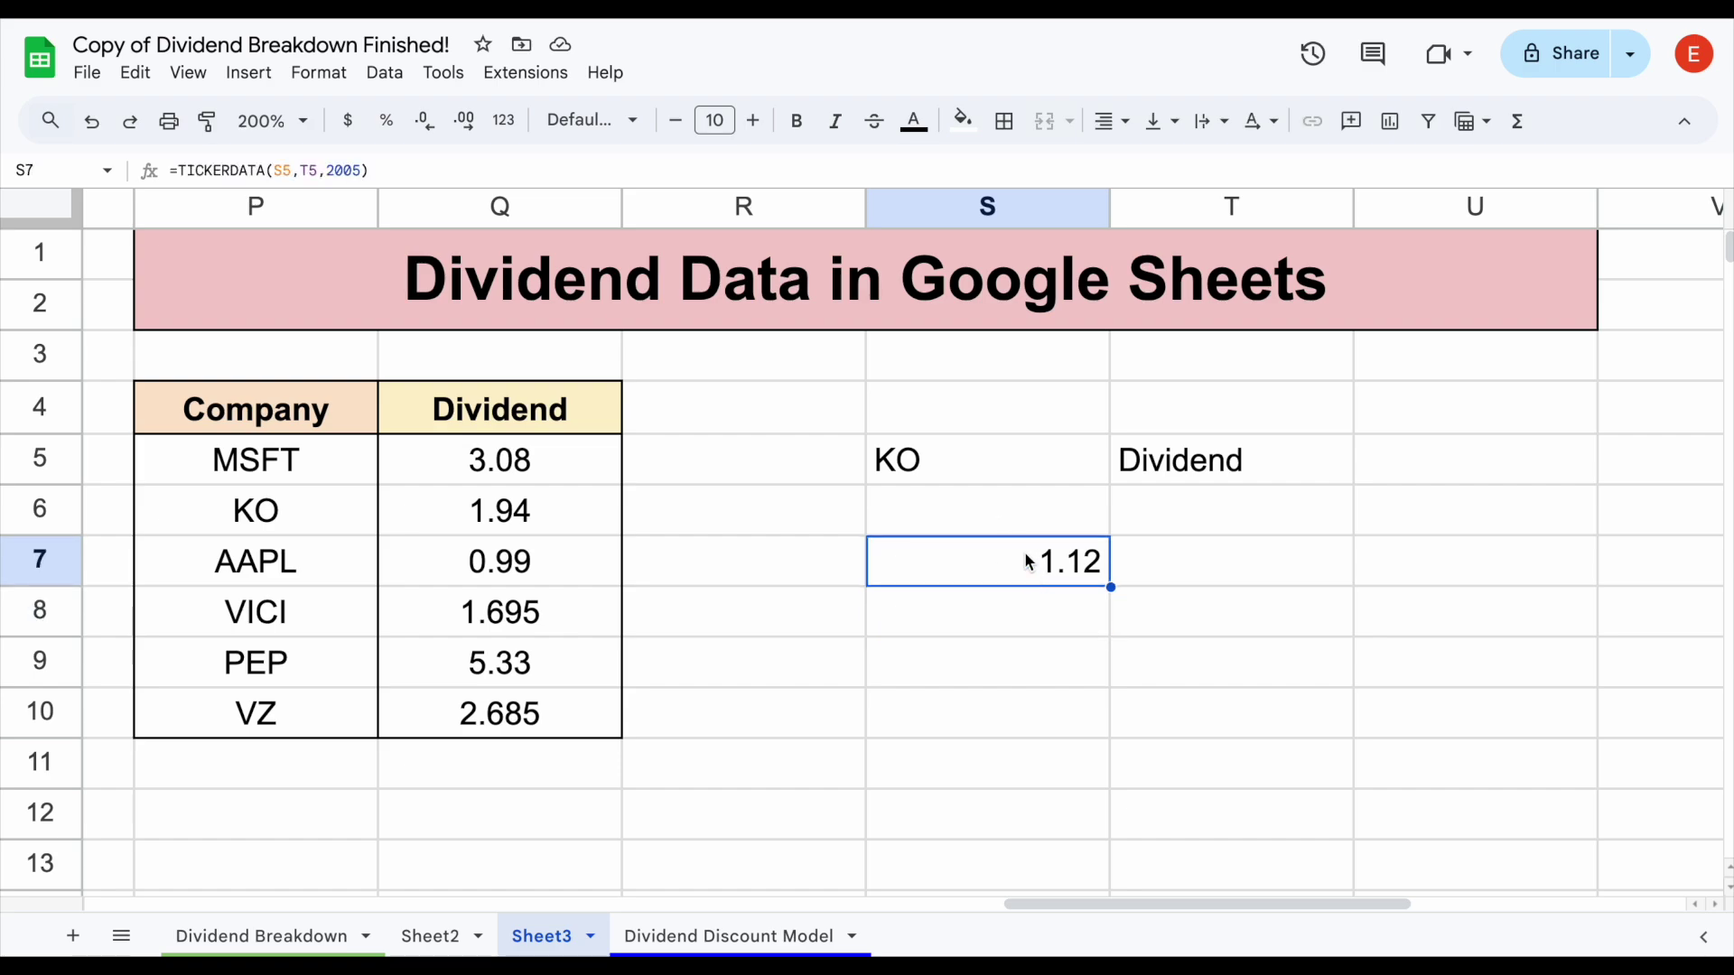
Switch the ticker in S5 to VZ and check S7's result.
click(994, 470)
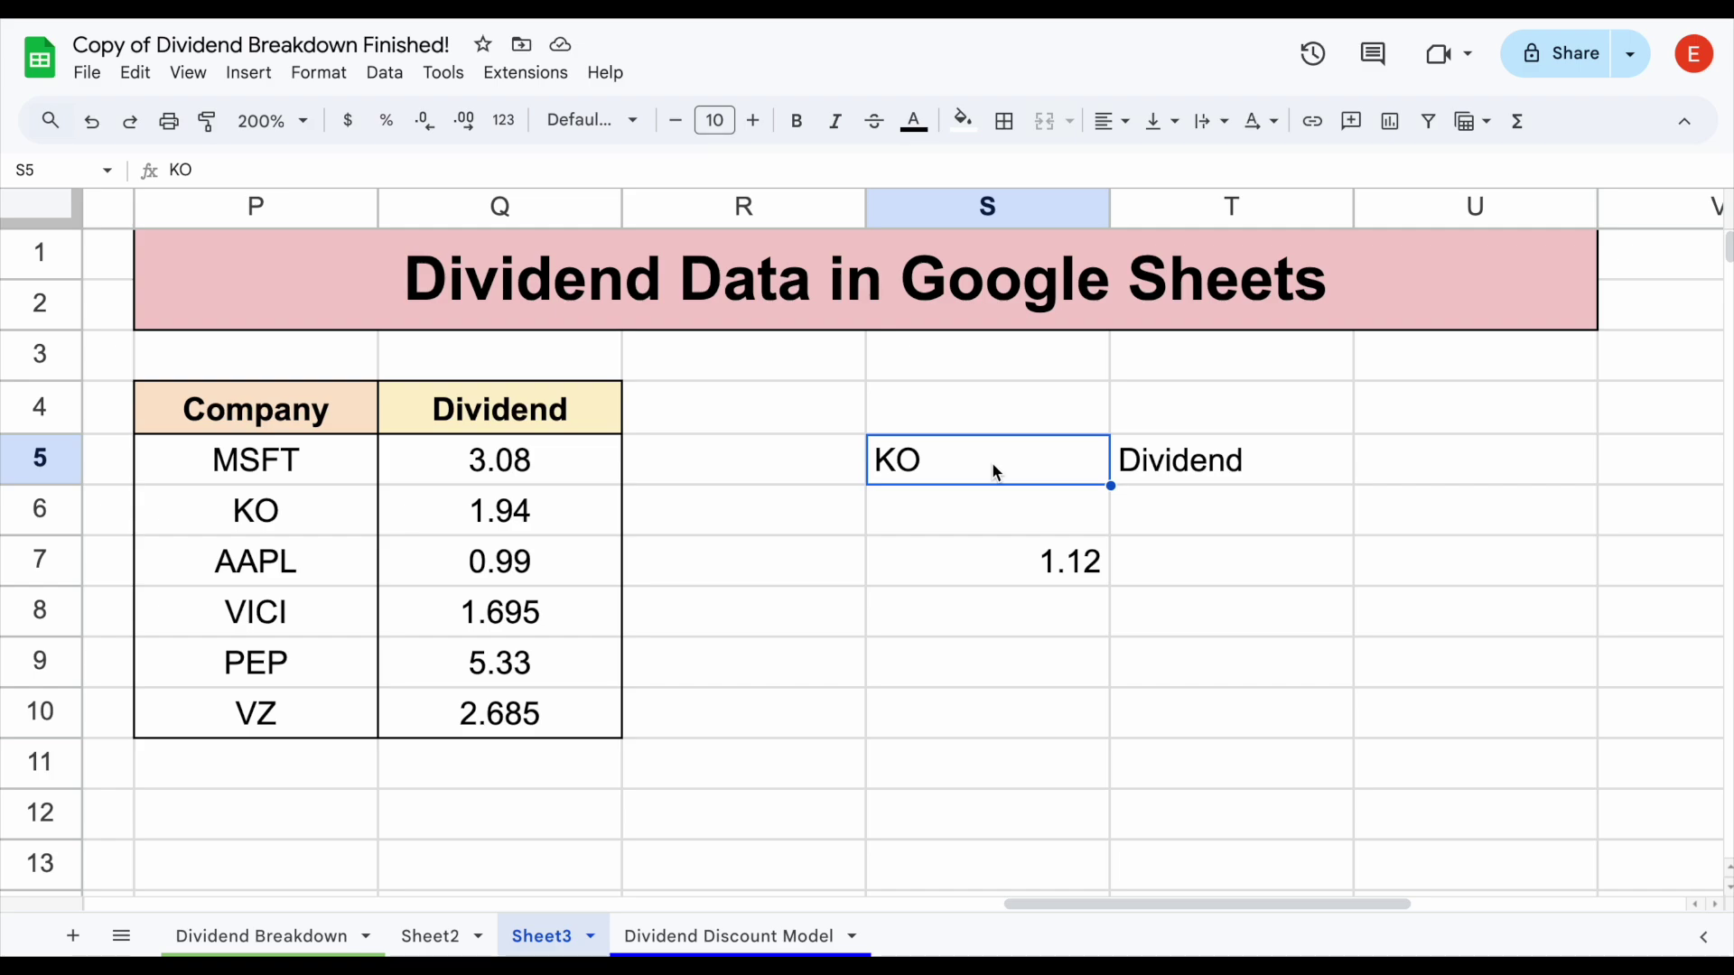
text(VZ)
key(Return)
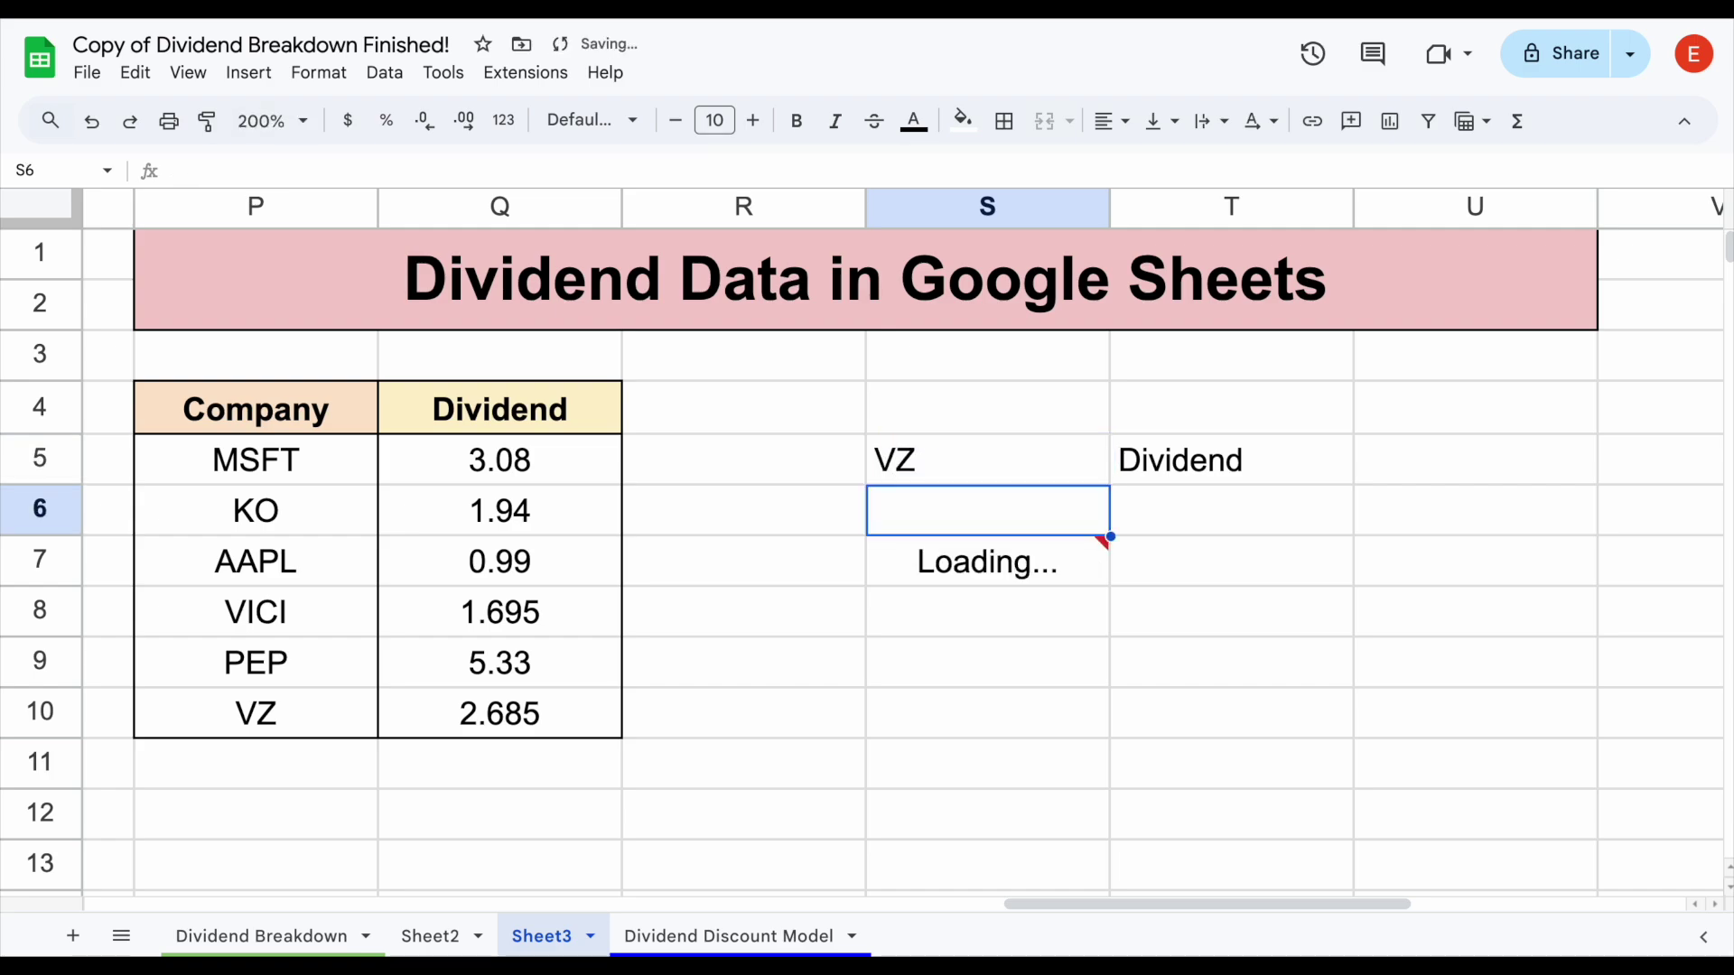
click(1070, 569)
click(1045, 618)
click(1082, 579)
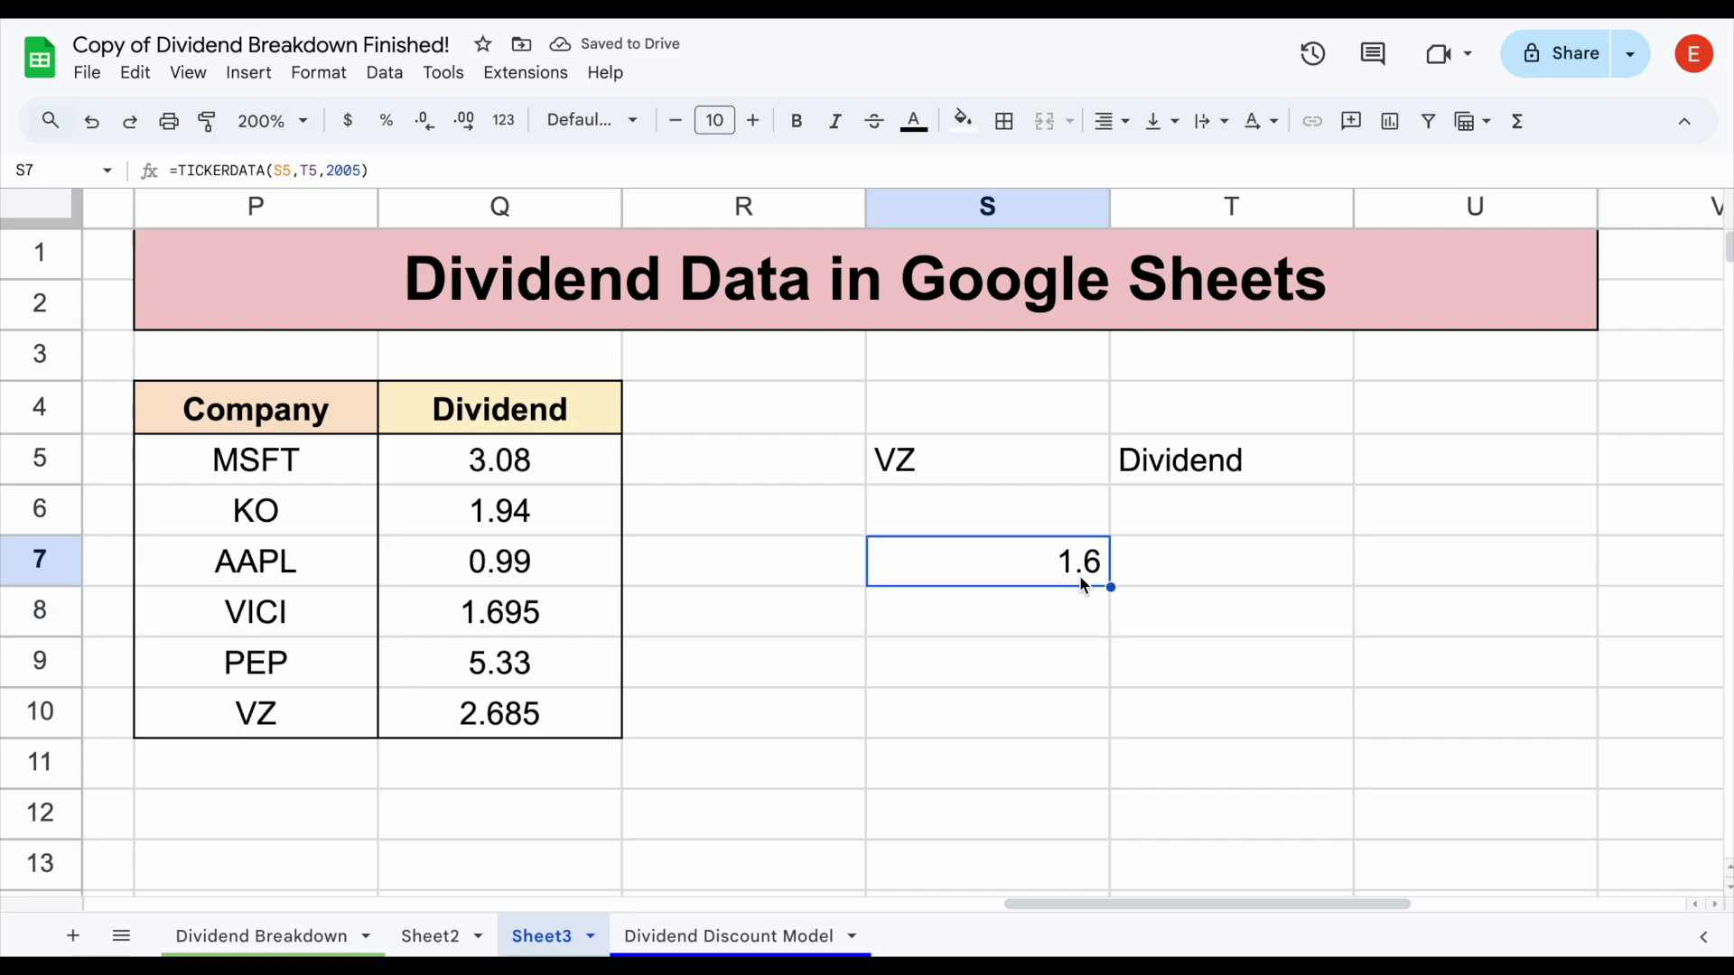
Enter 2023 in U5 and make S7's formula take the year from U5.
click(1397, 467)
text(2023)
key(Return)
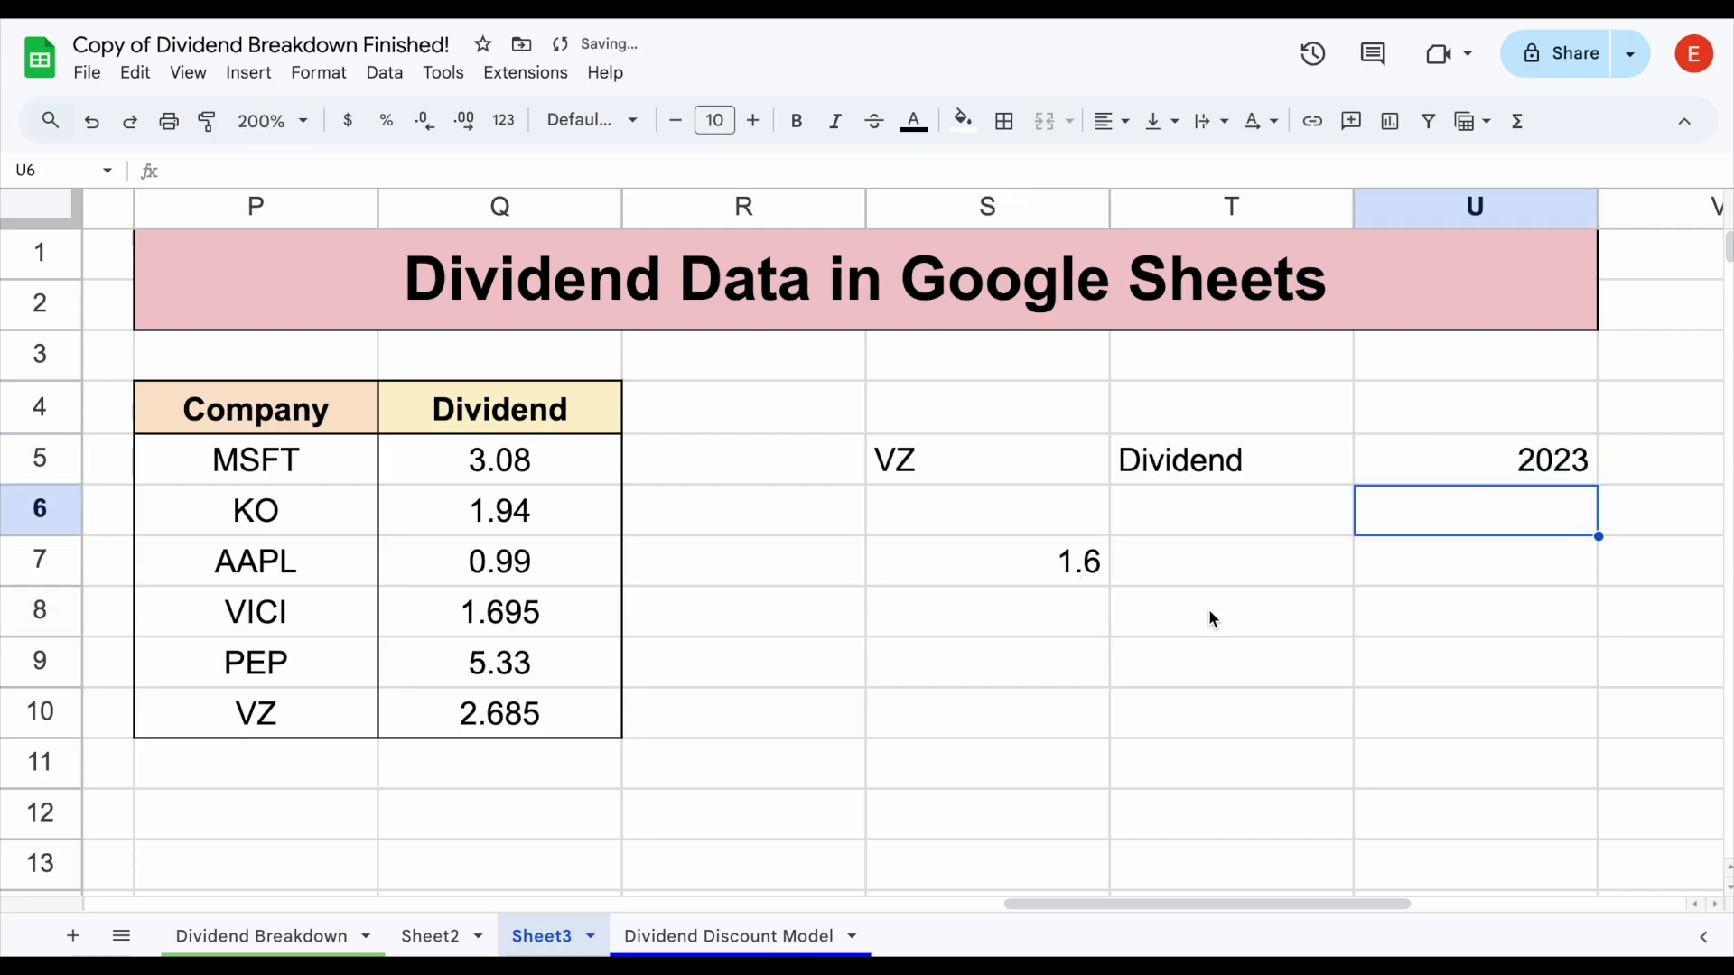
click(1093, 569)
click(357, 170)
key(BackSpace)
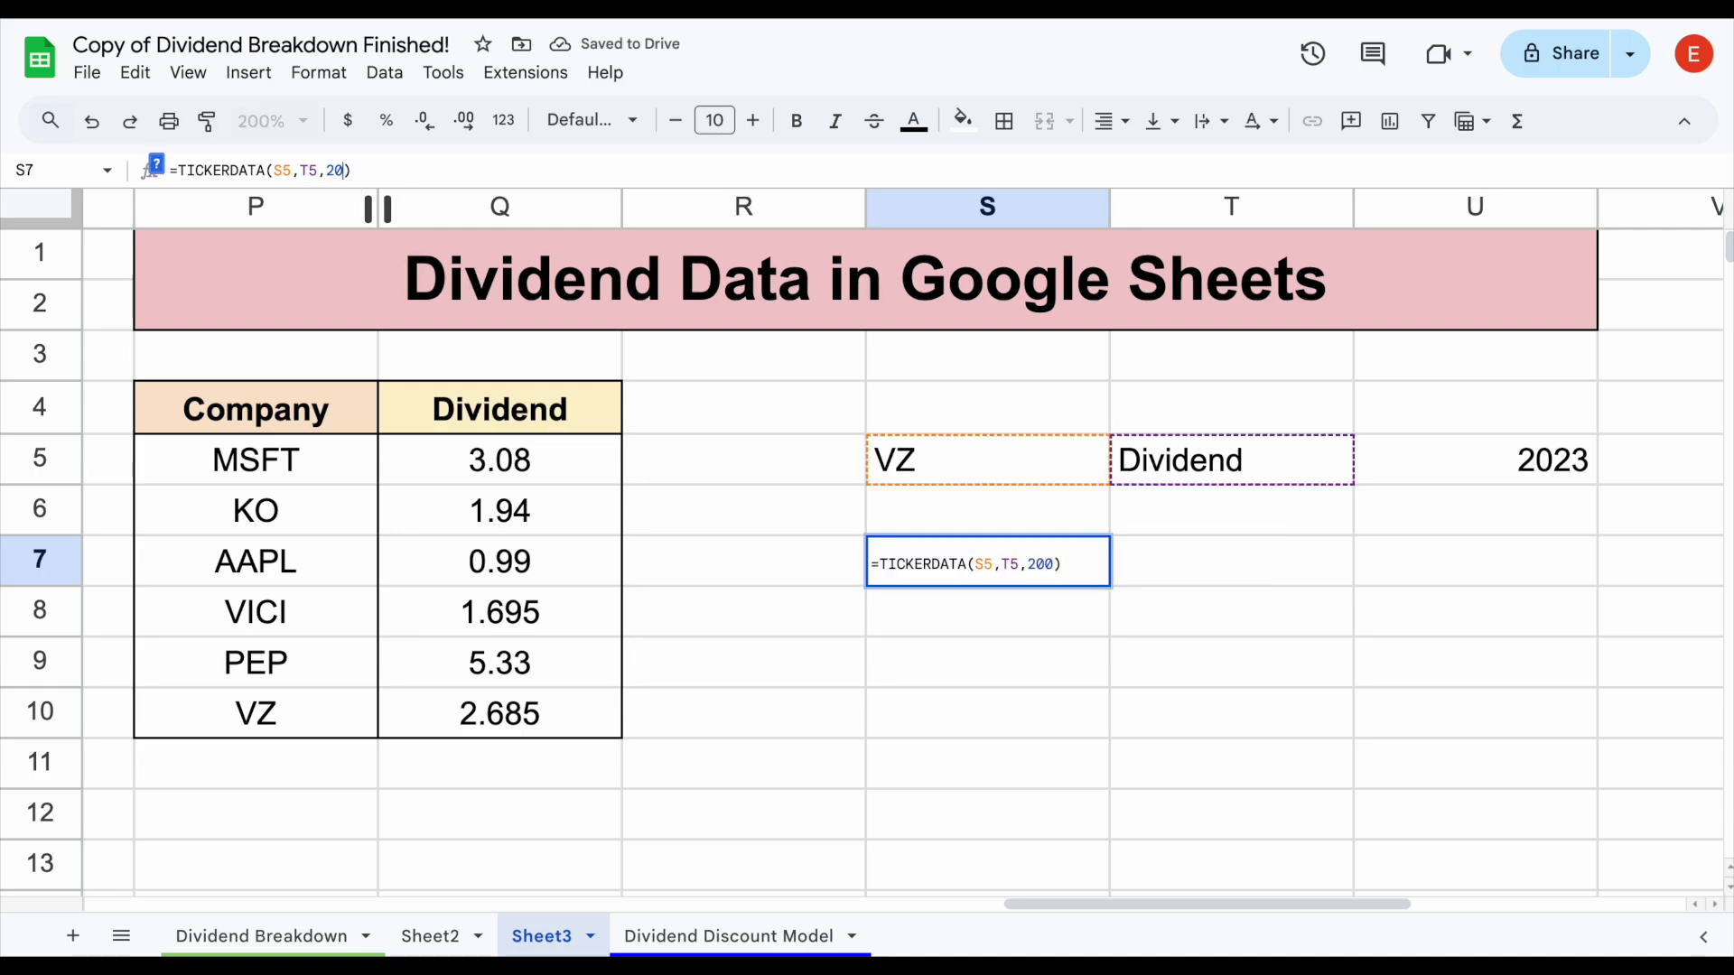
key(BackSpace)
key(BackSpace)
key(BackSpace)
click(1400, 457)
key(Return)
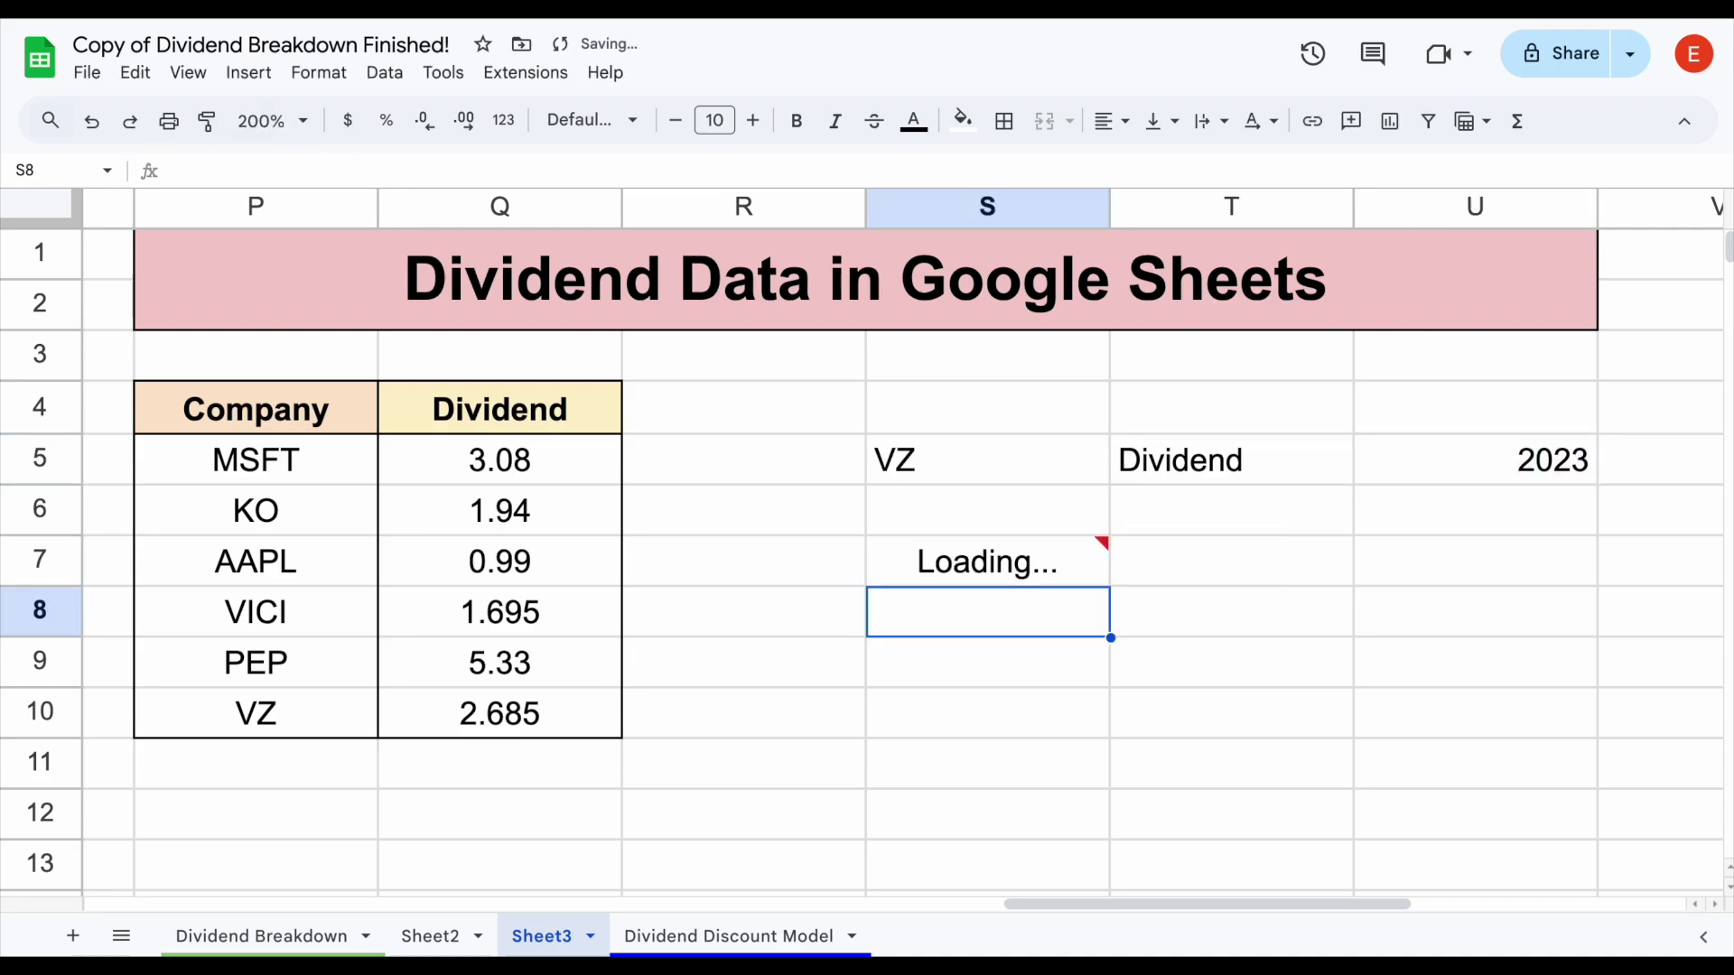
Review S5:U5 and recommit =TICKERDATA(S5,T5,U5) in S7, returning 2.6225.
drag(949, 461, 1478, 479)
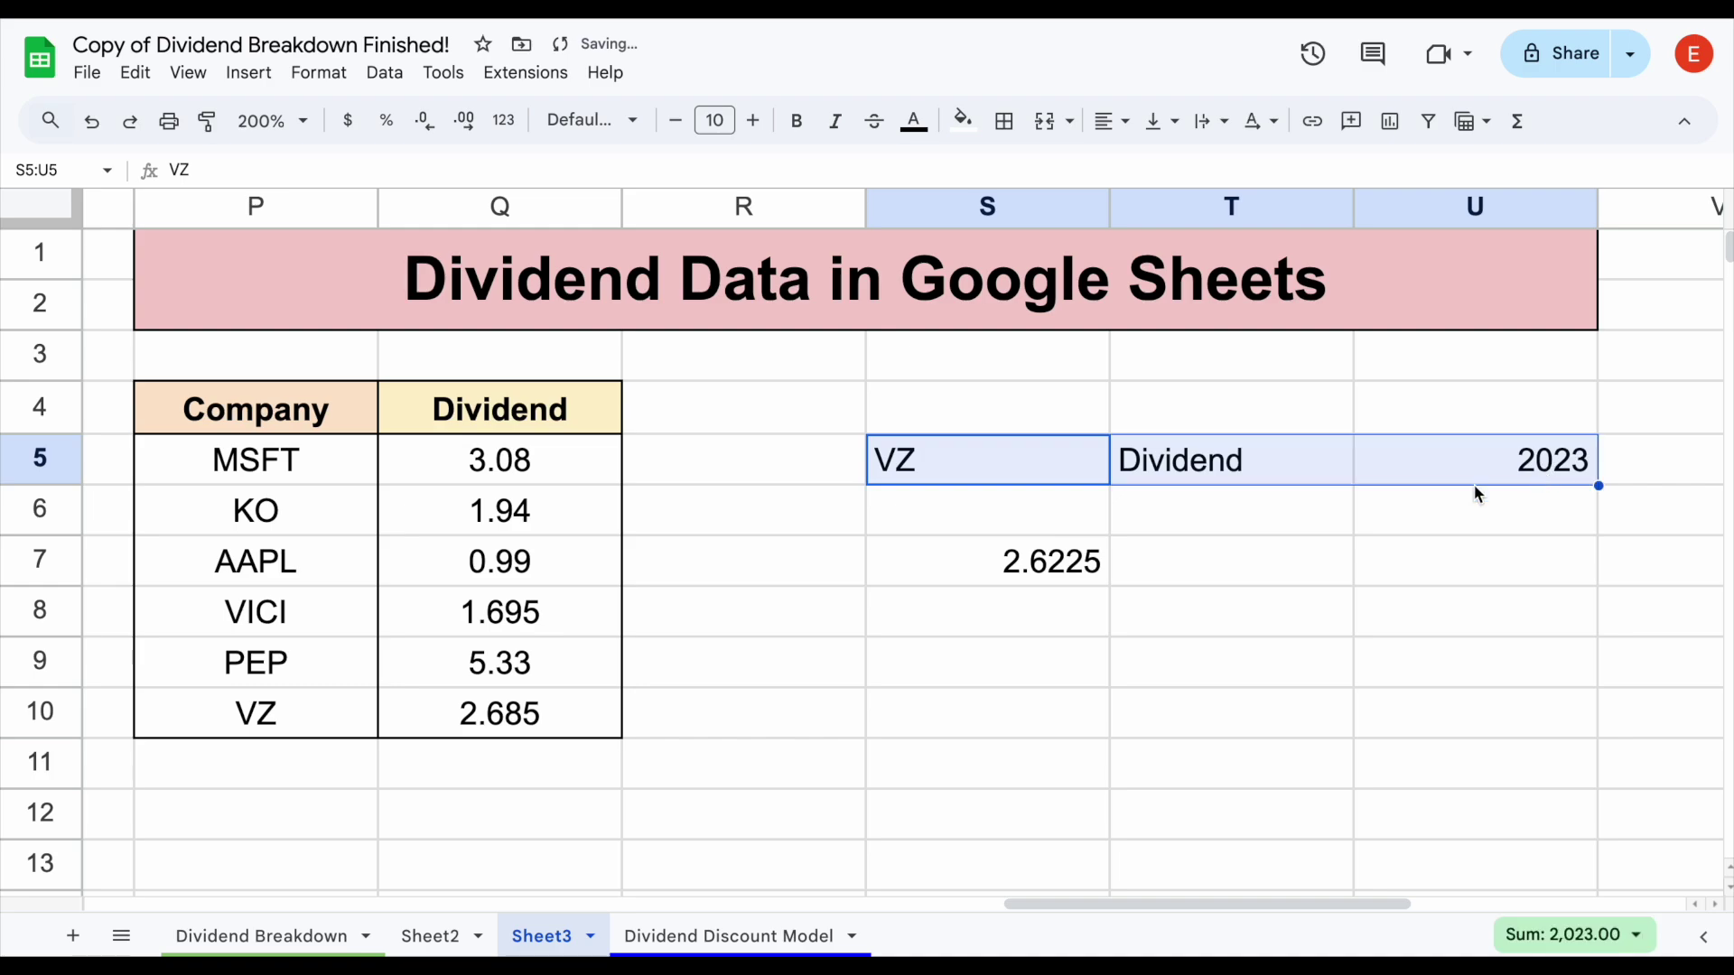
click(1072, 560)
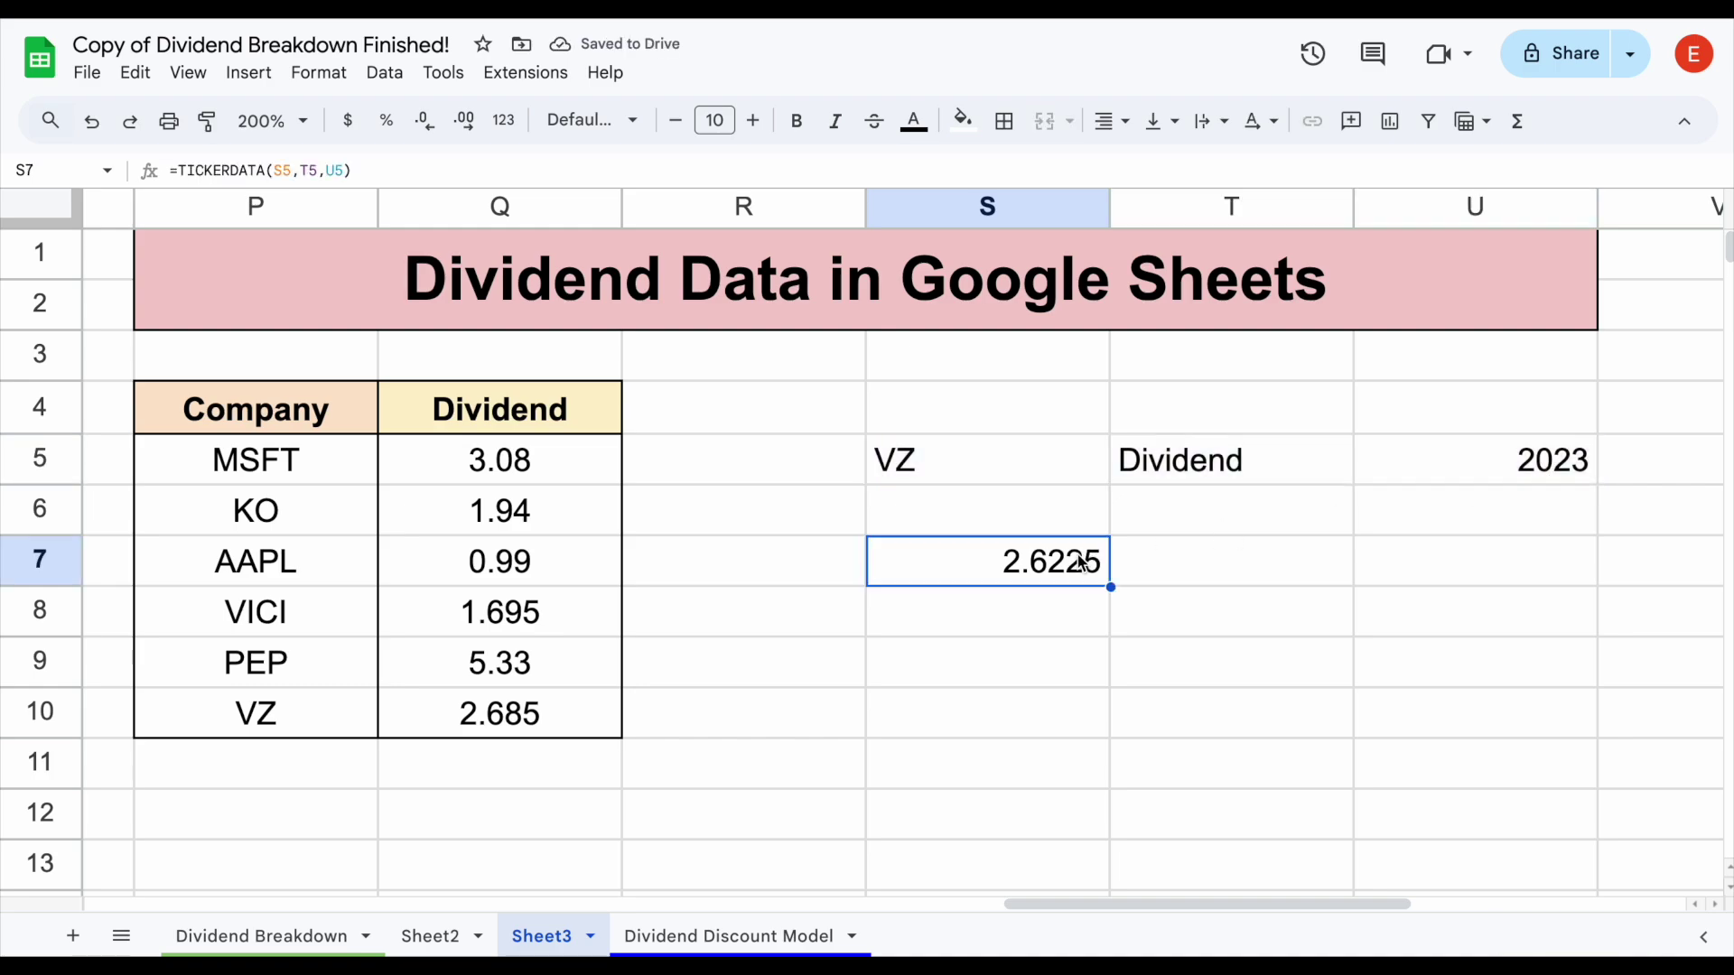
click(343, 171)
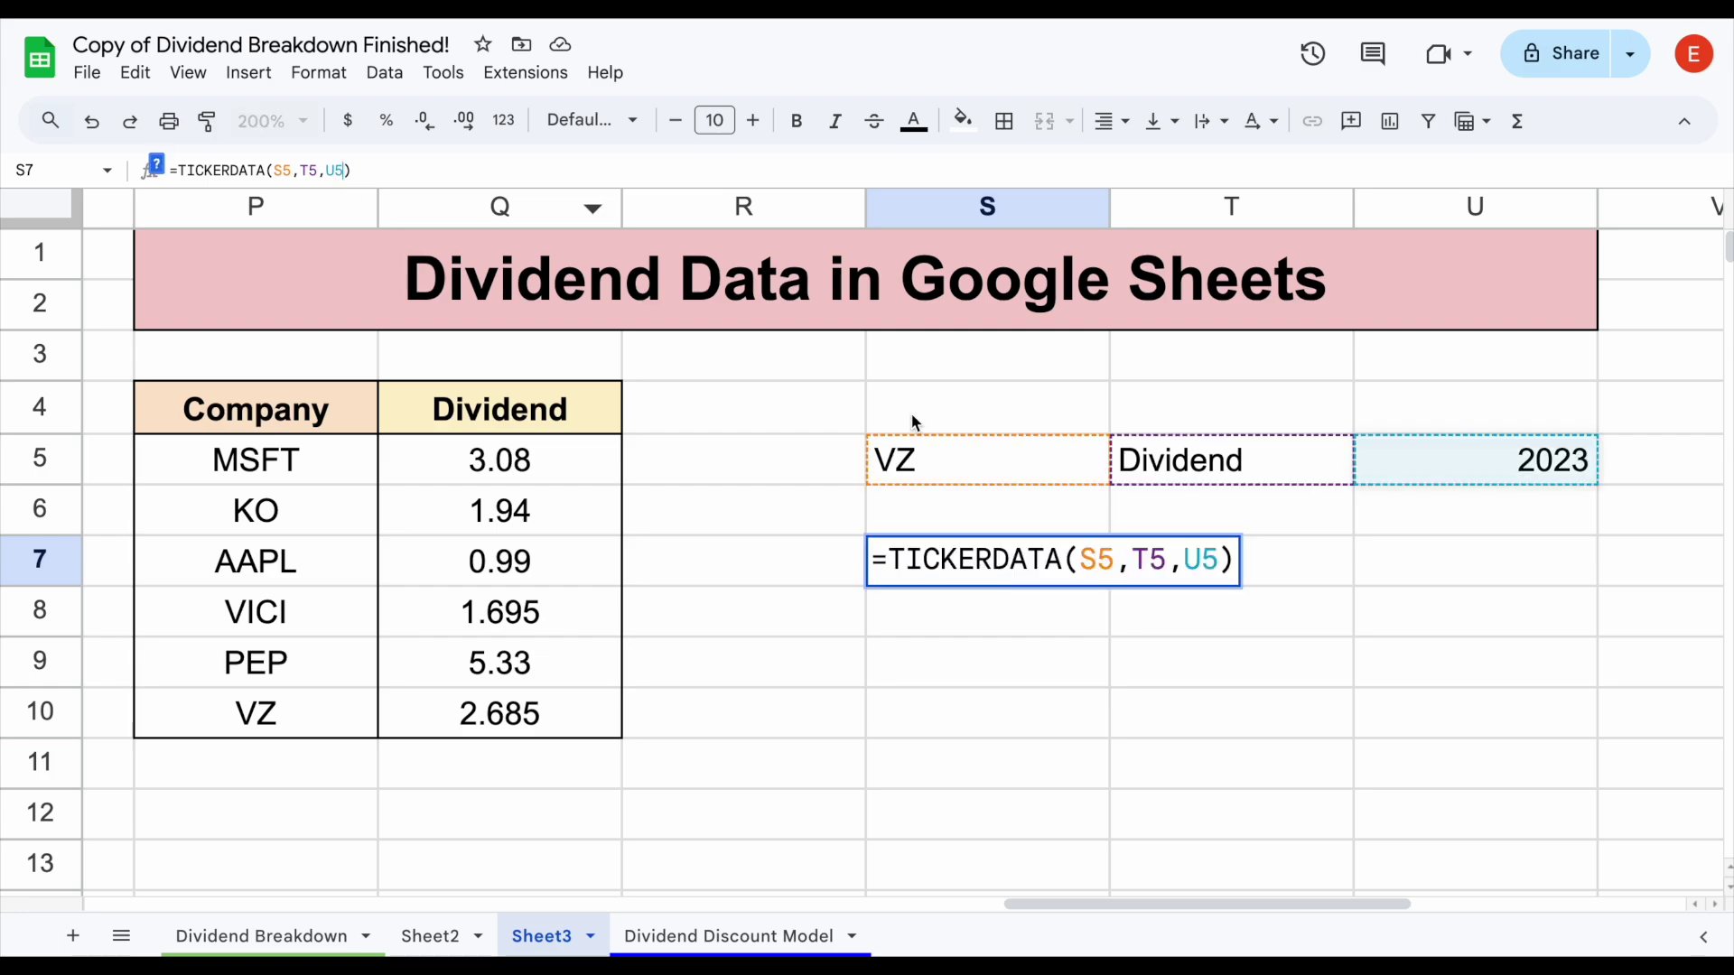
scroll(913, 420, right, 3)
key(Return)
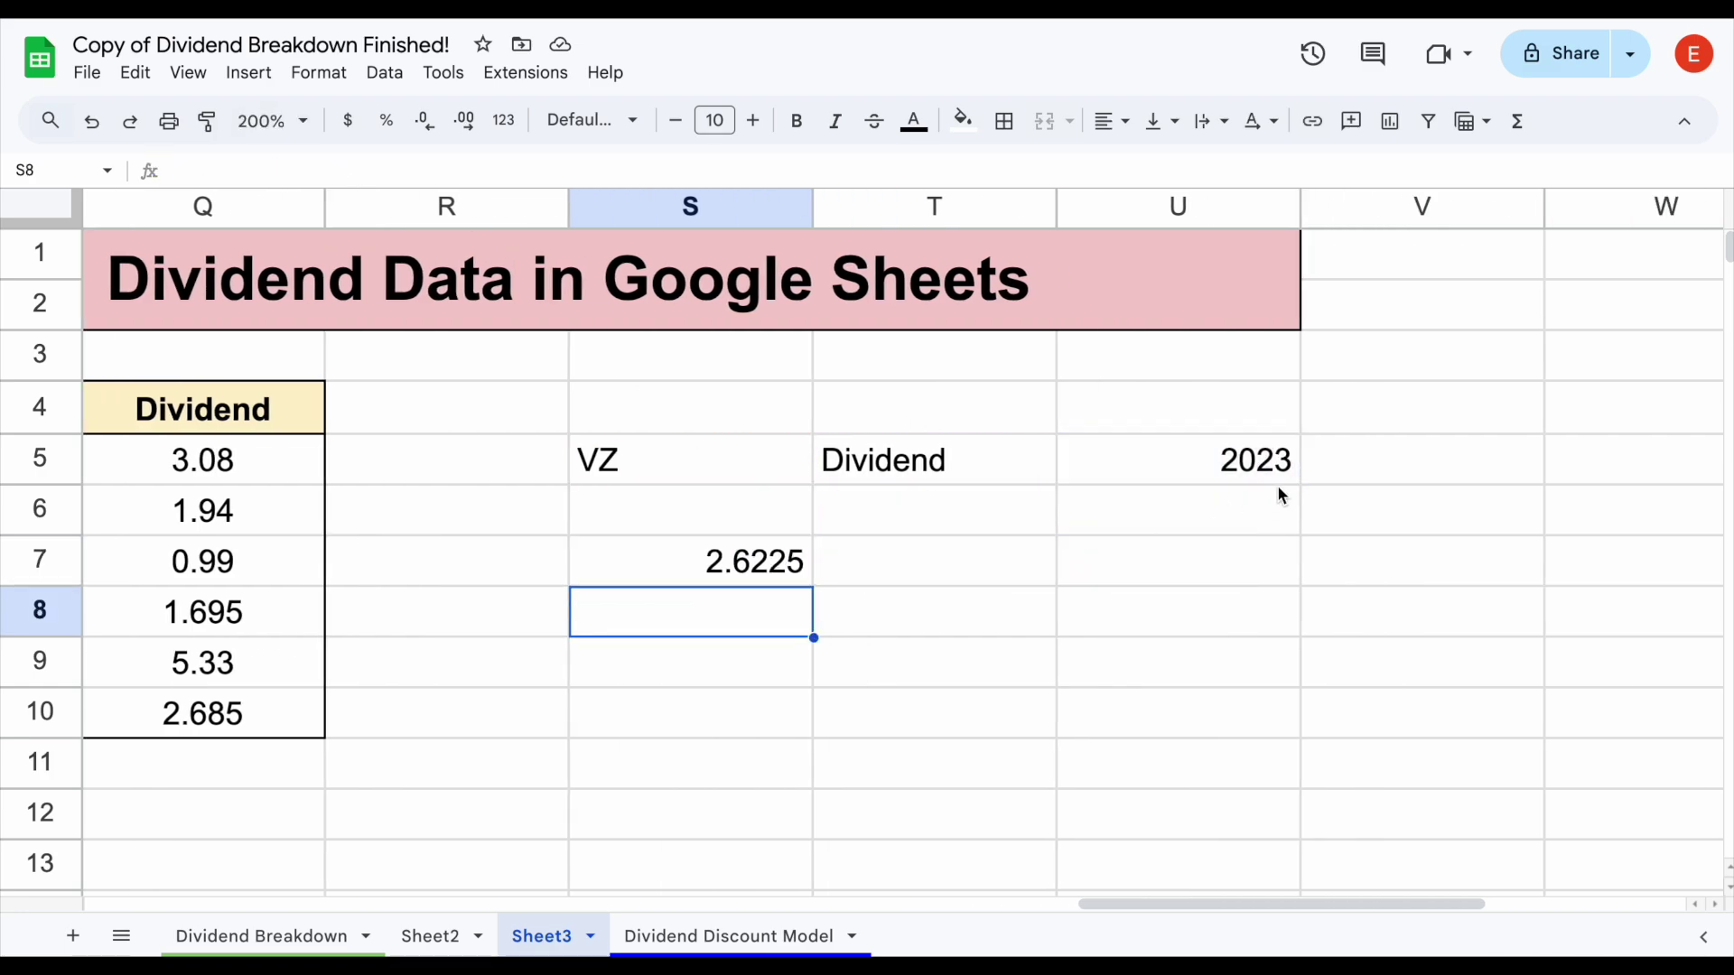
Enter Q4 in V5 and add V5 as S7's fourth TICKERDATA argument, giving 0.665.
click(1335, 472)
text(Q4)
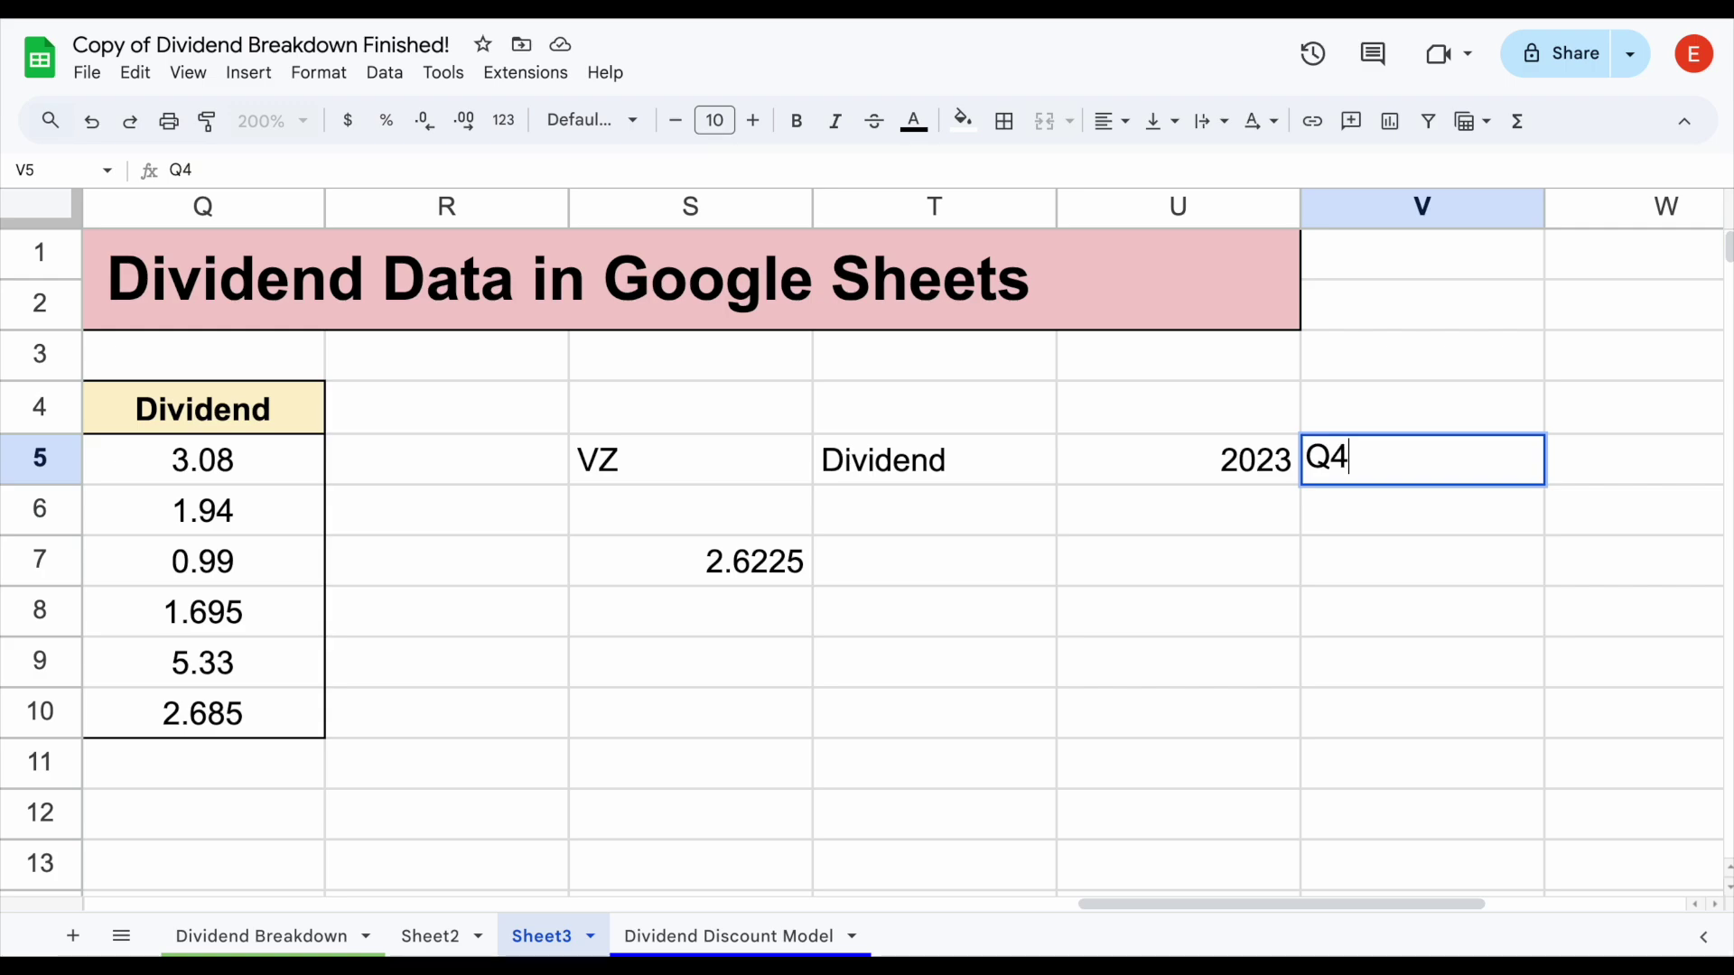
key(Return)
click(769, 567)
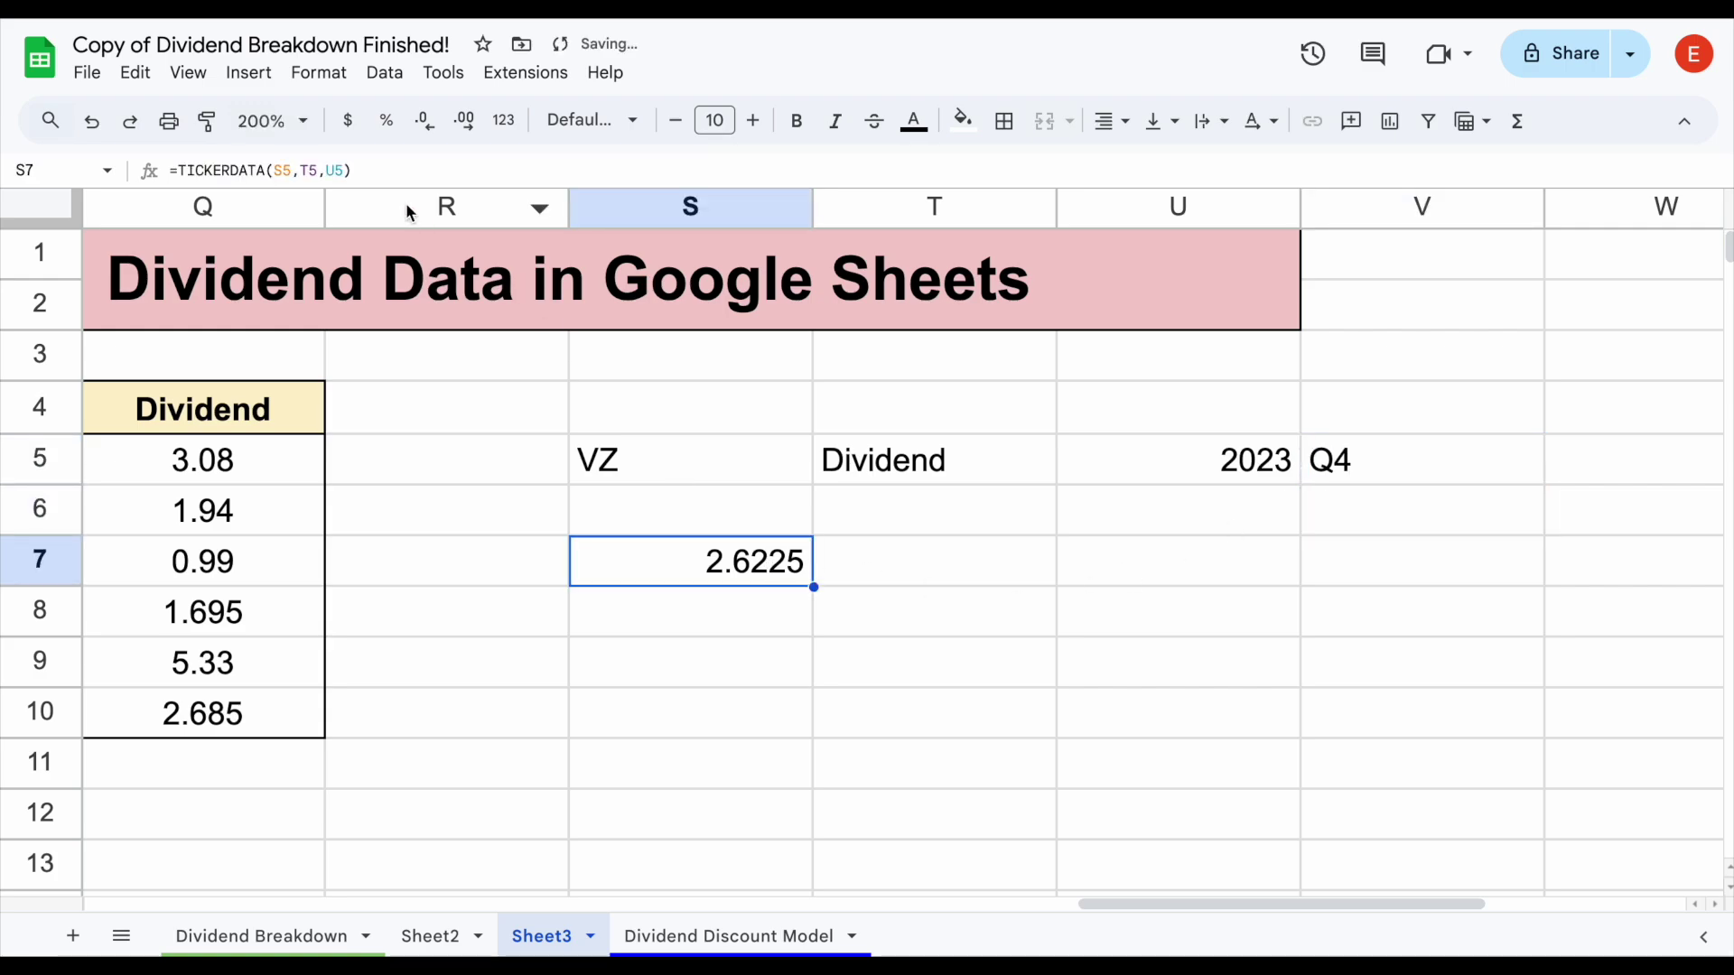
click(345, 175)
text(,)
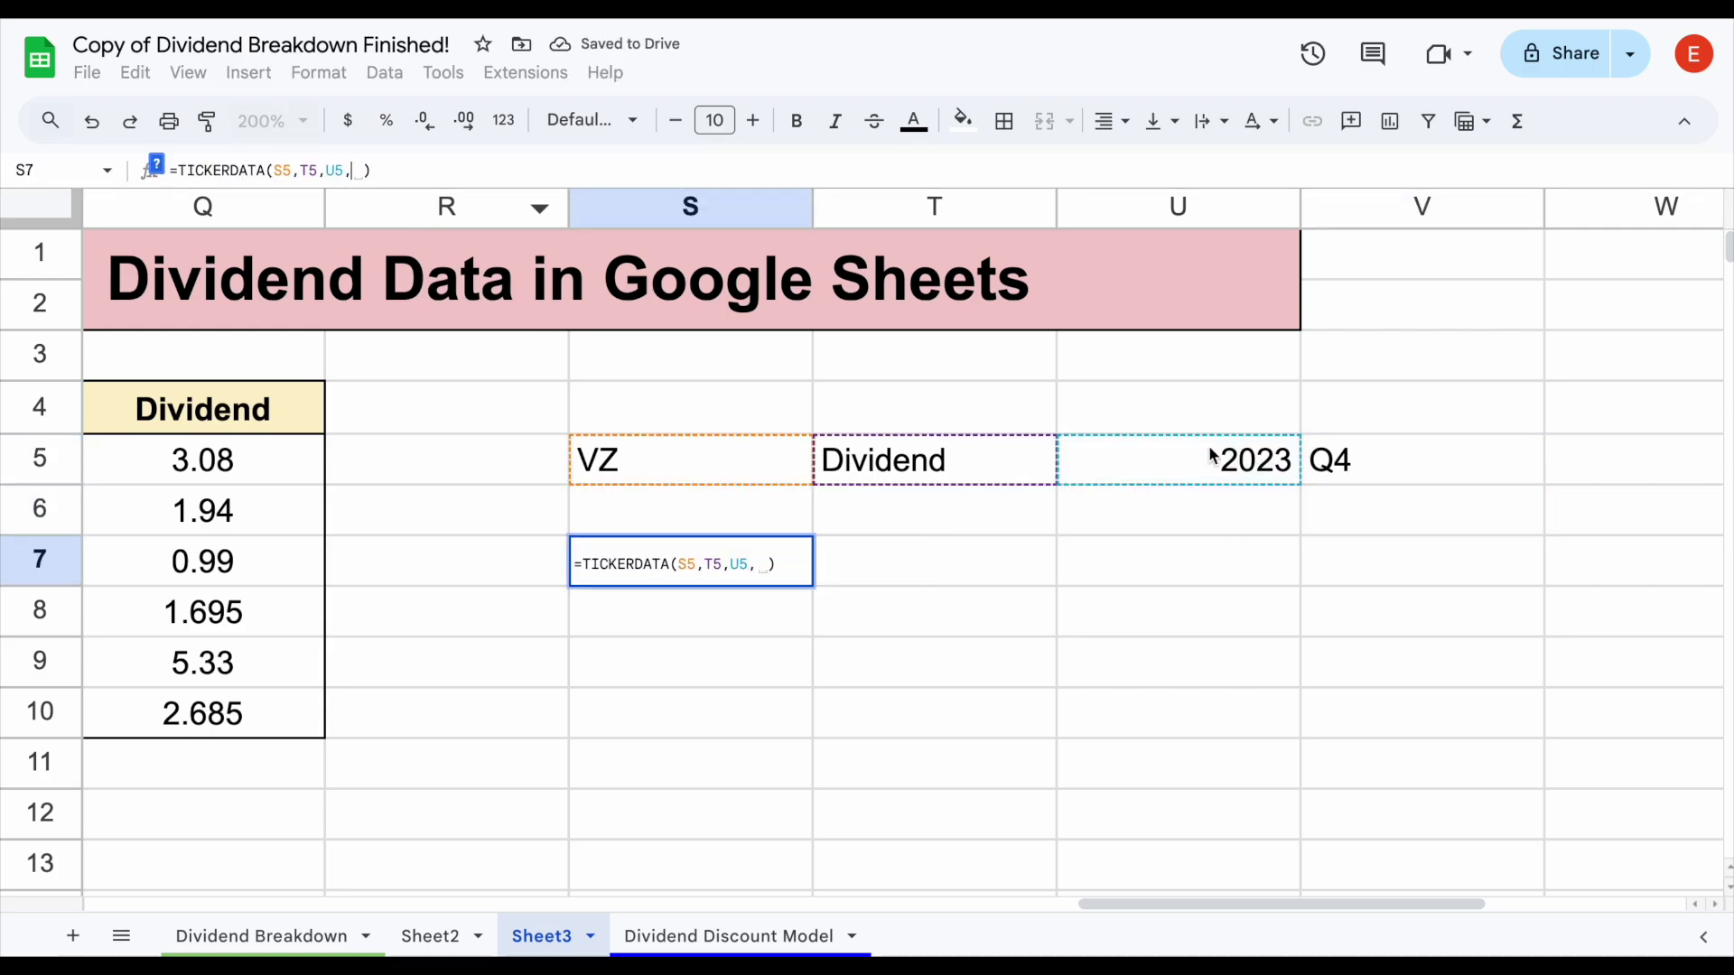
click(1342, 465)
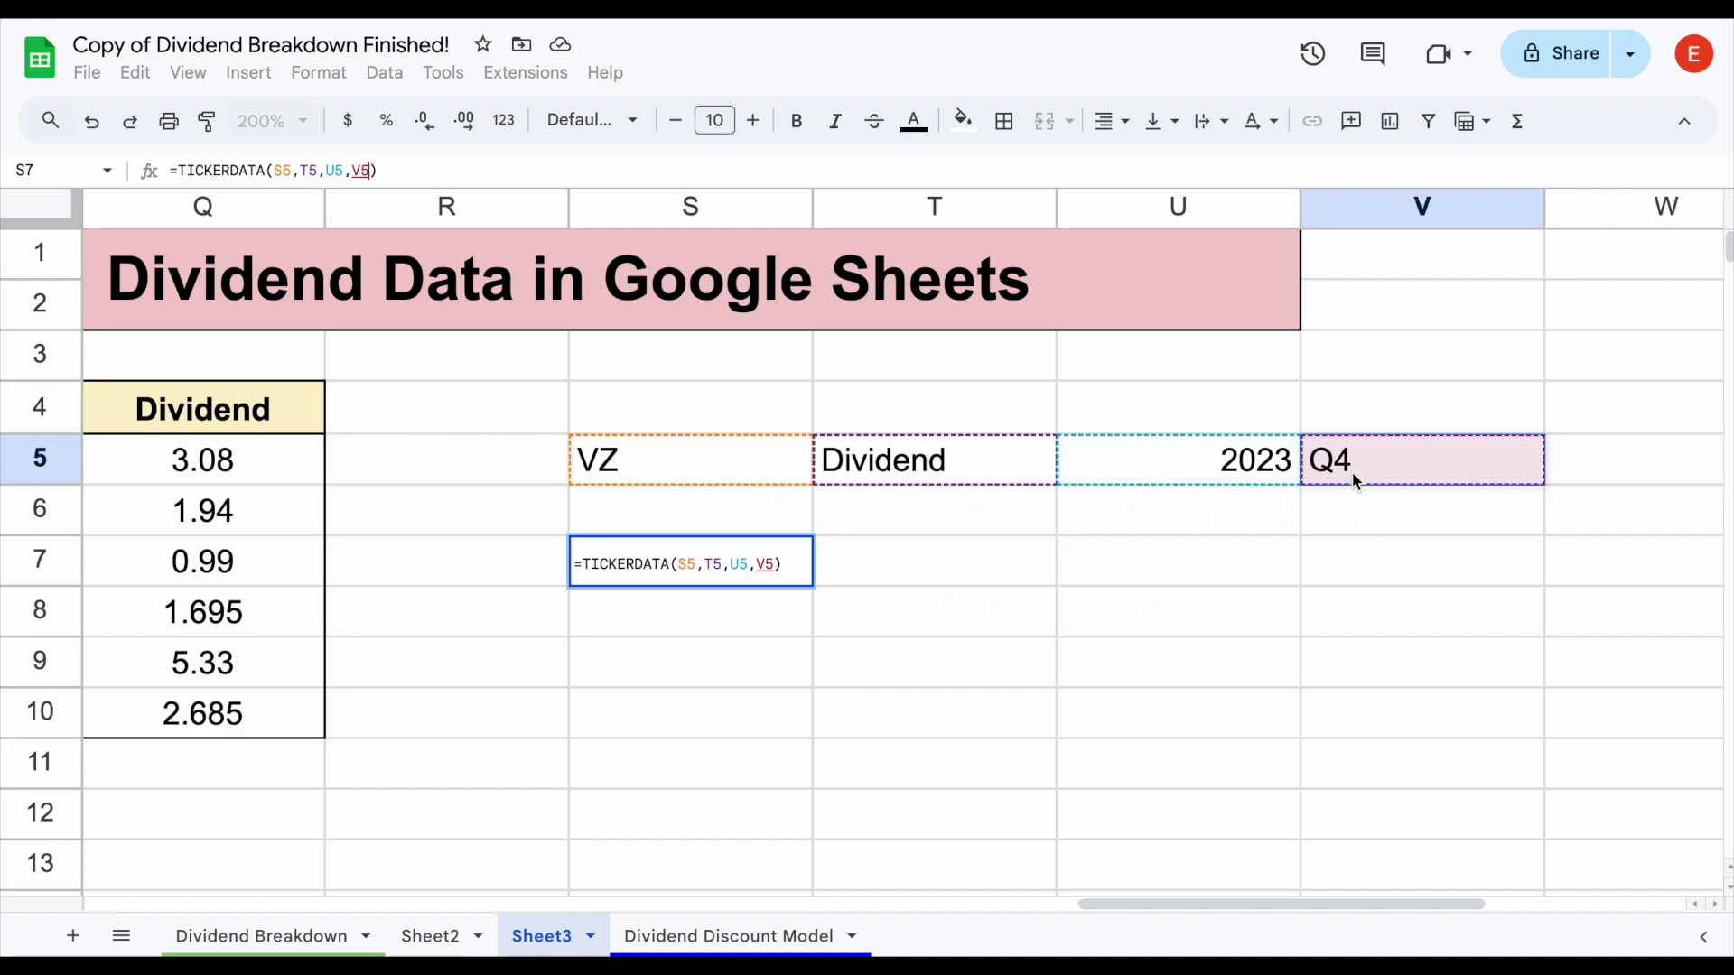
key(Return)
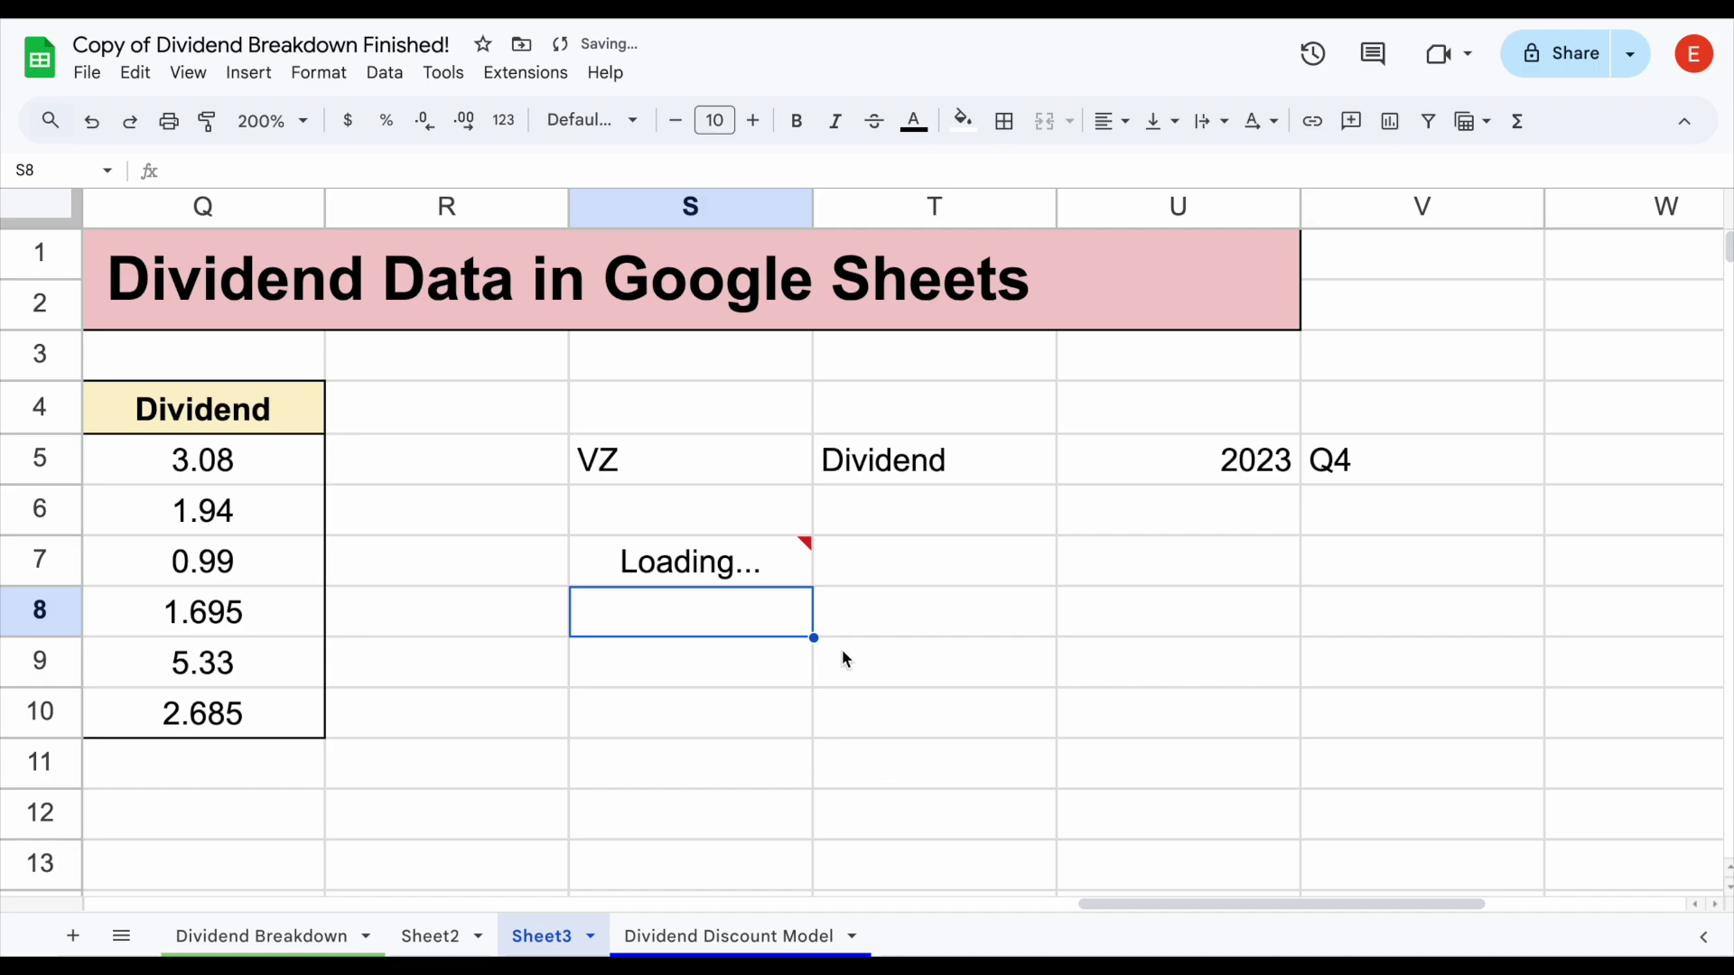
click(783, 580)
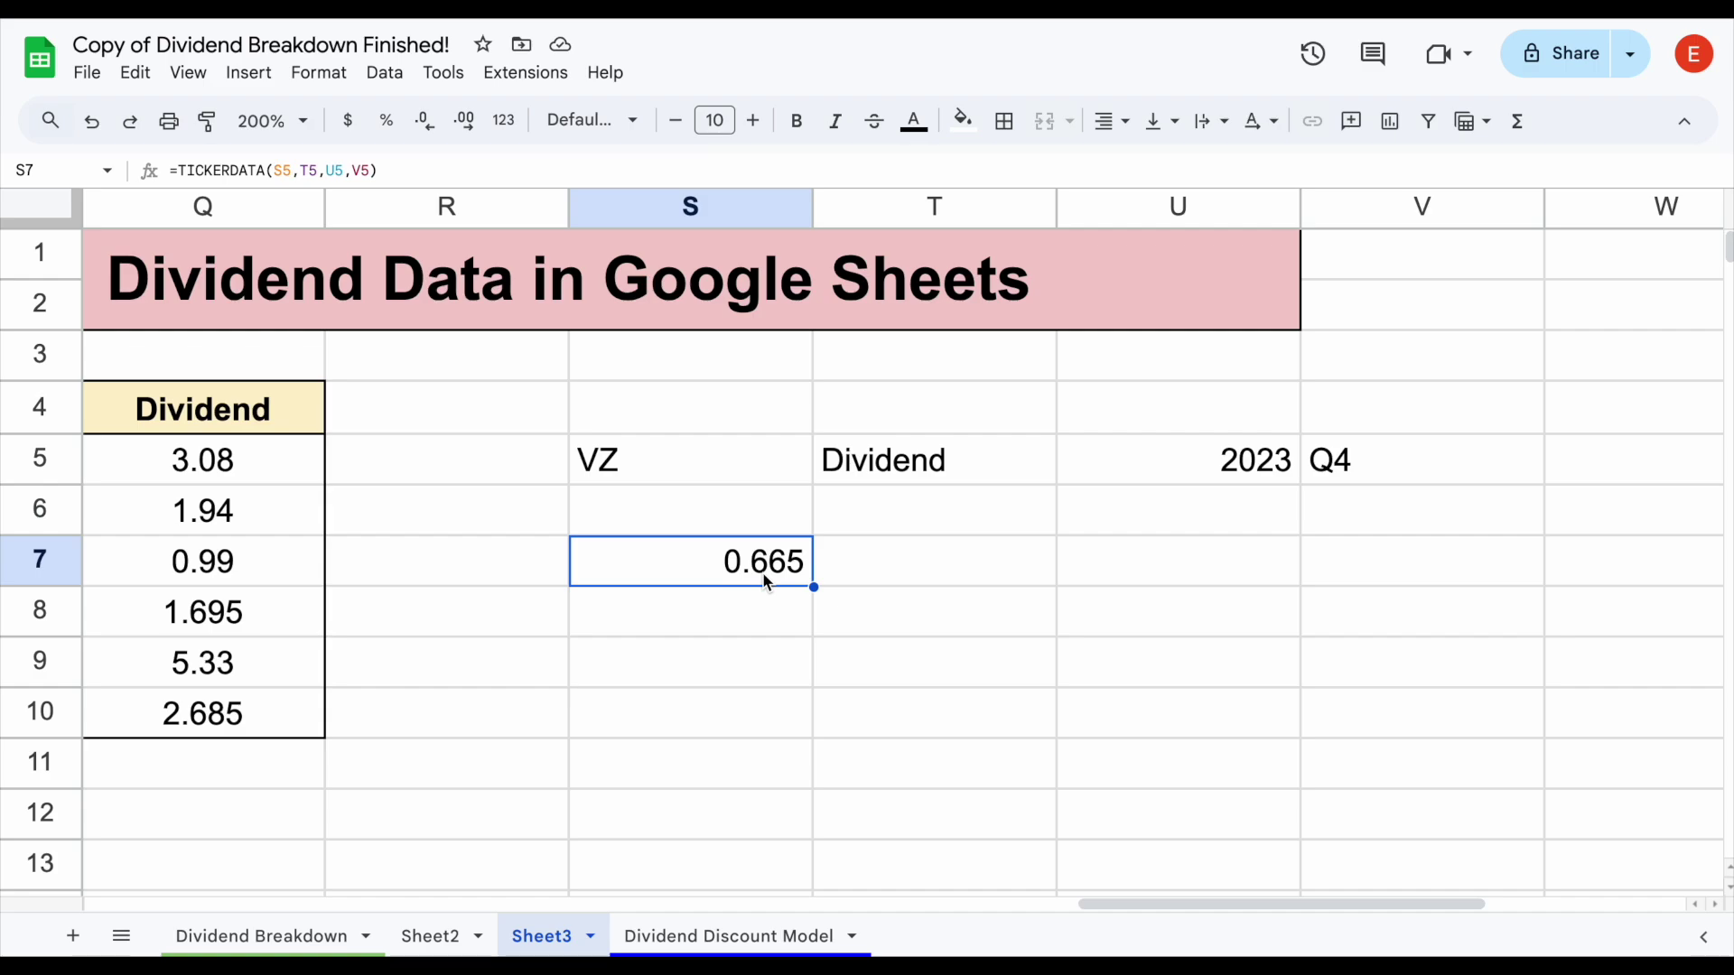
click(926, 468)
Change the metric in T5 to Payout ratio and format S7 as a percentage.
text(PAyout)
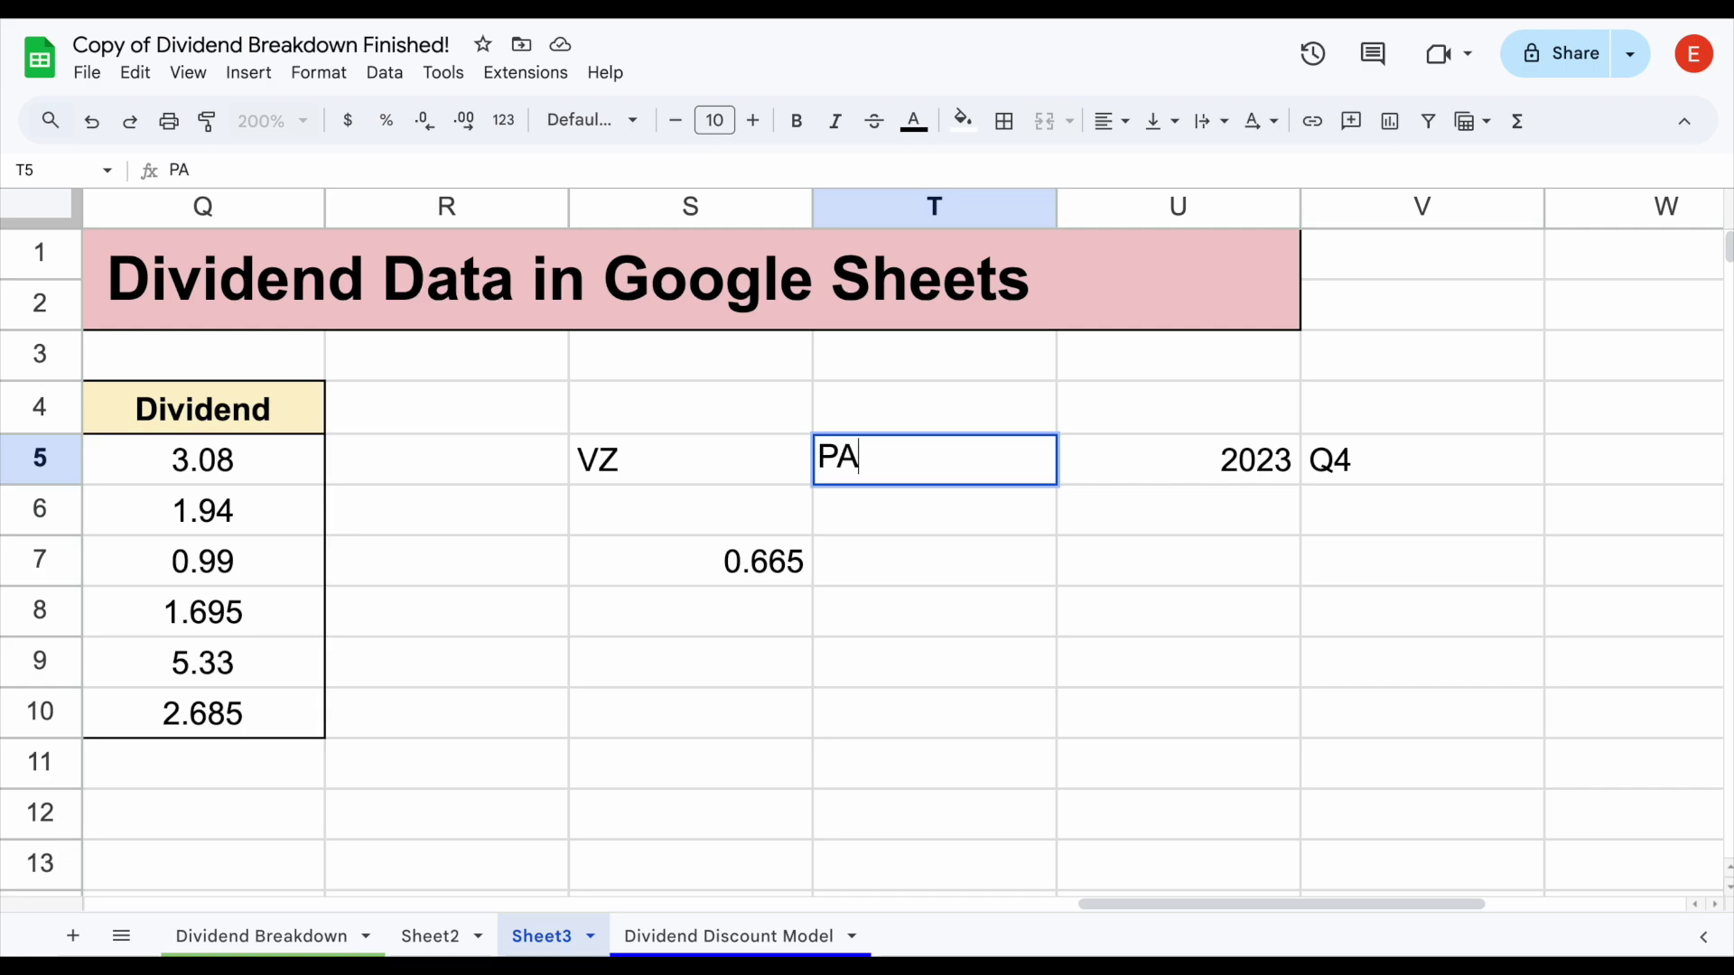
key(BackSpace)
key(BackSpace)
key(BackSpace)
key(BackSpace)
key(BackSpace)
text(ayout ratio)
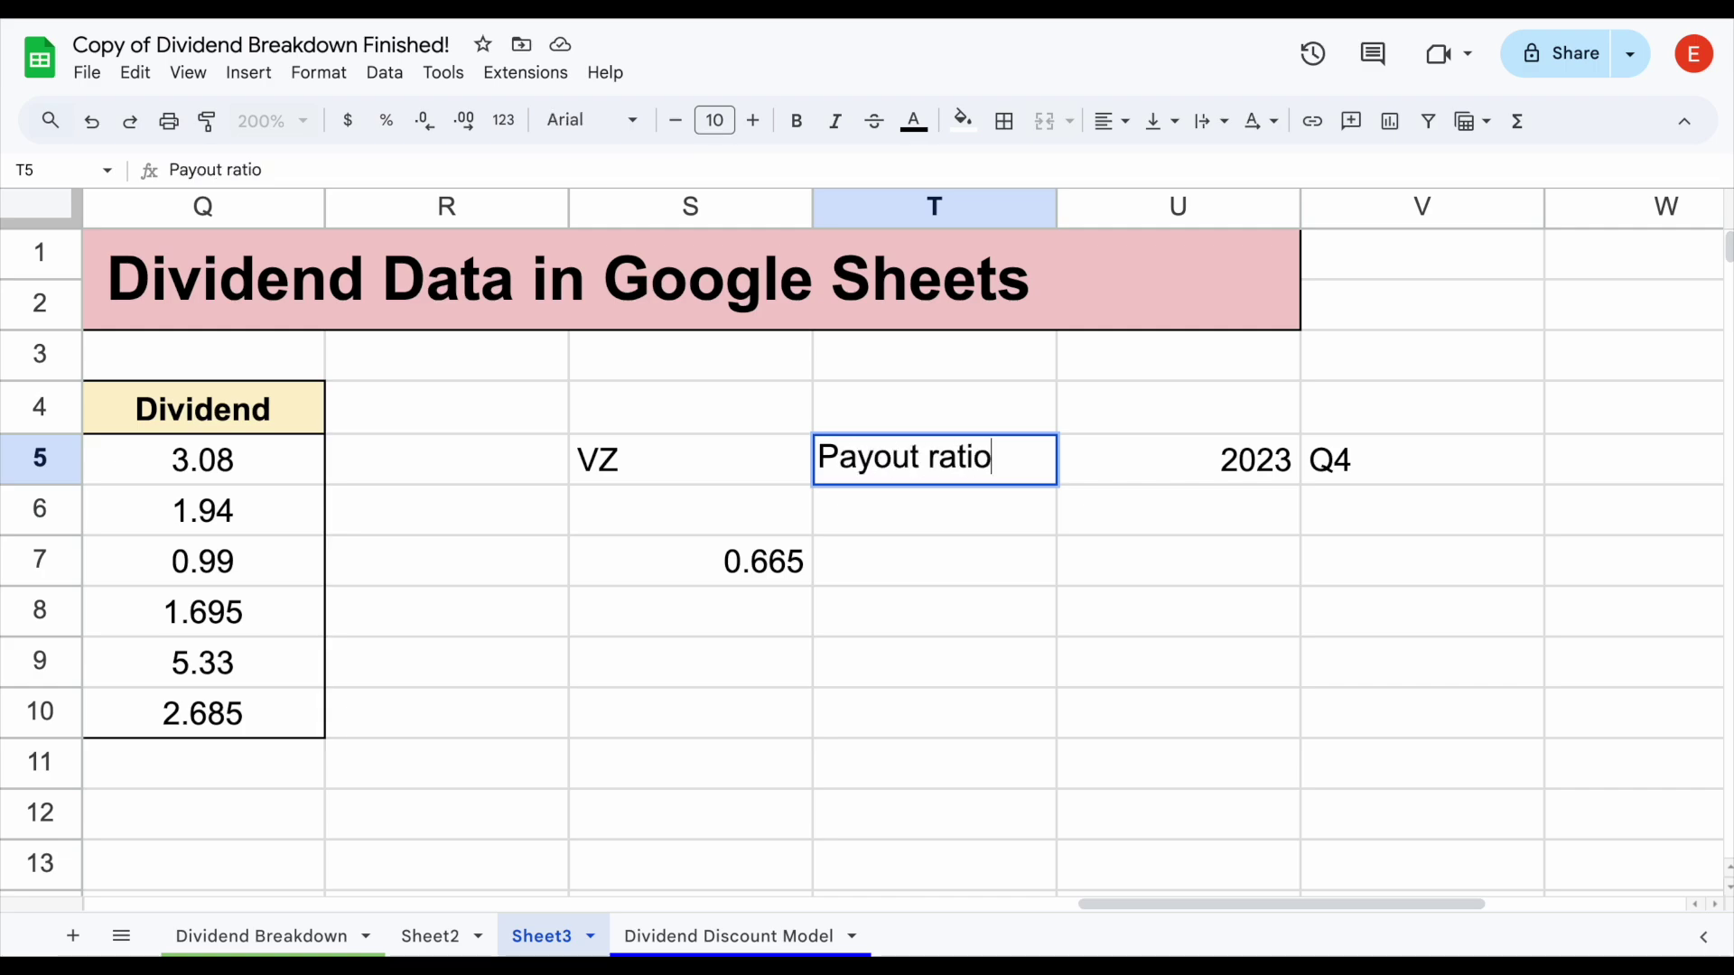
key(Return)
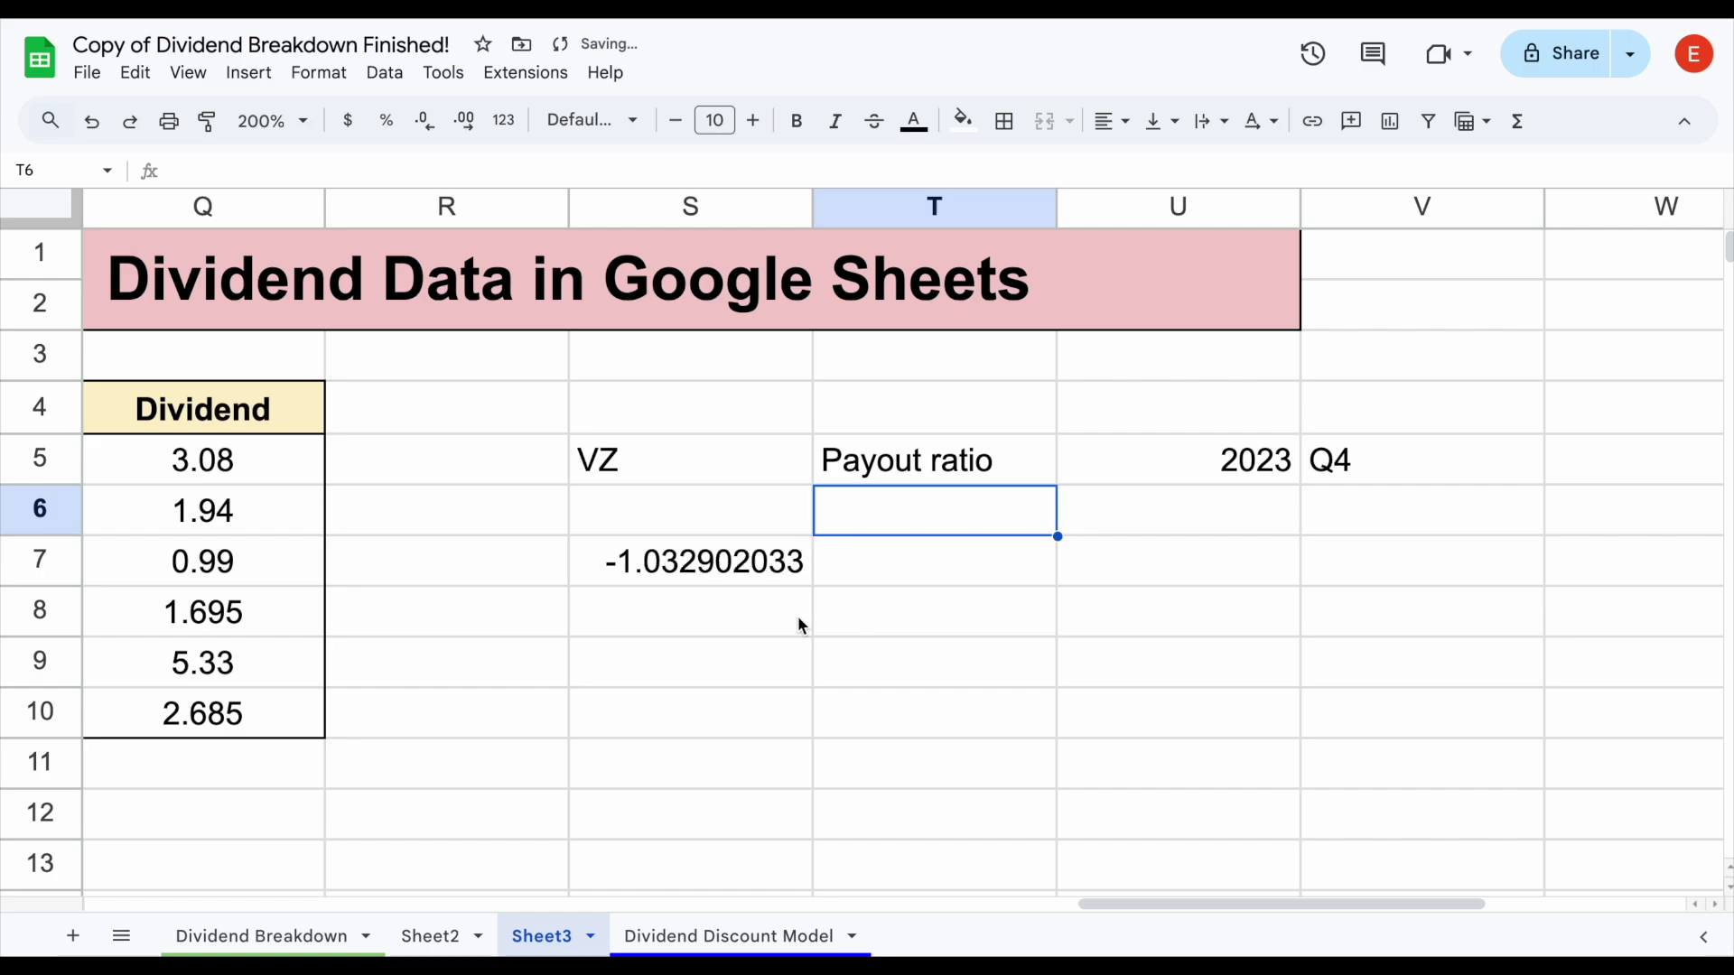
click(798, 616)
click(781, 583)
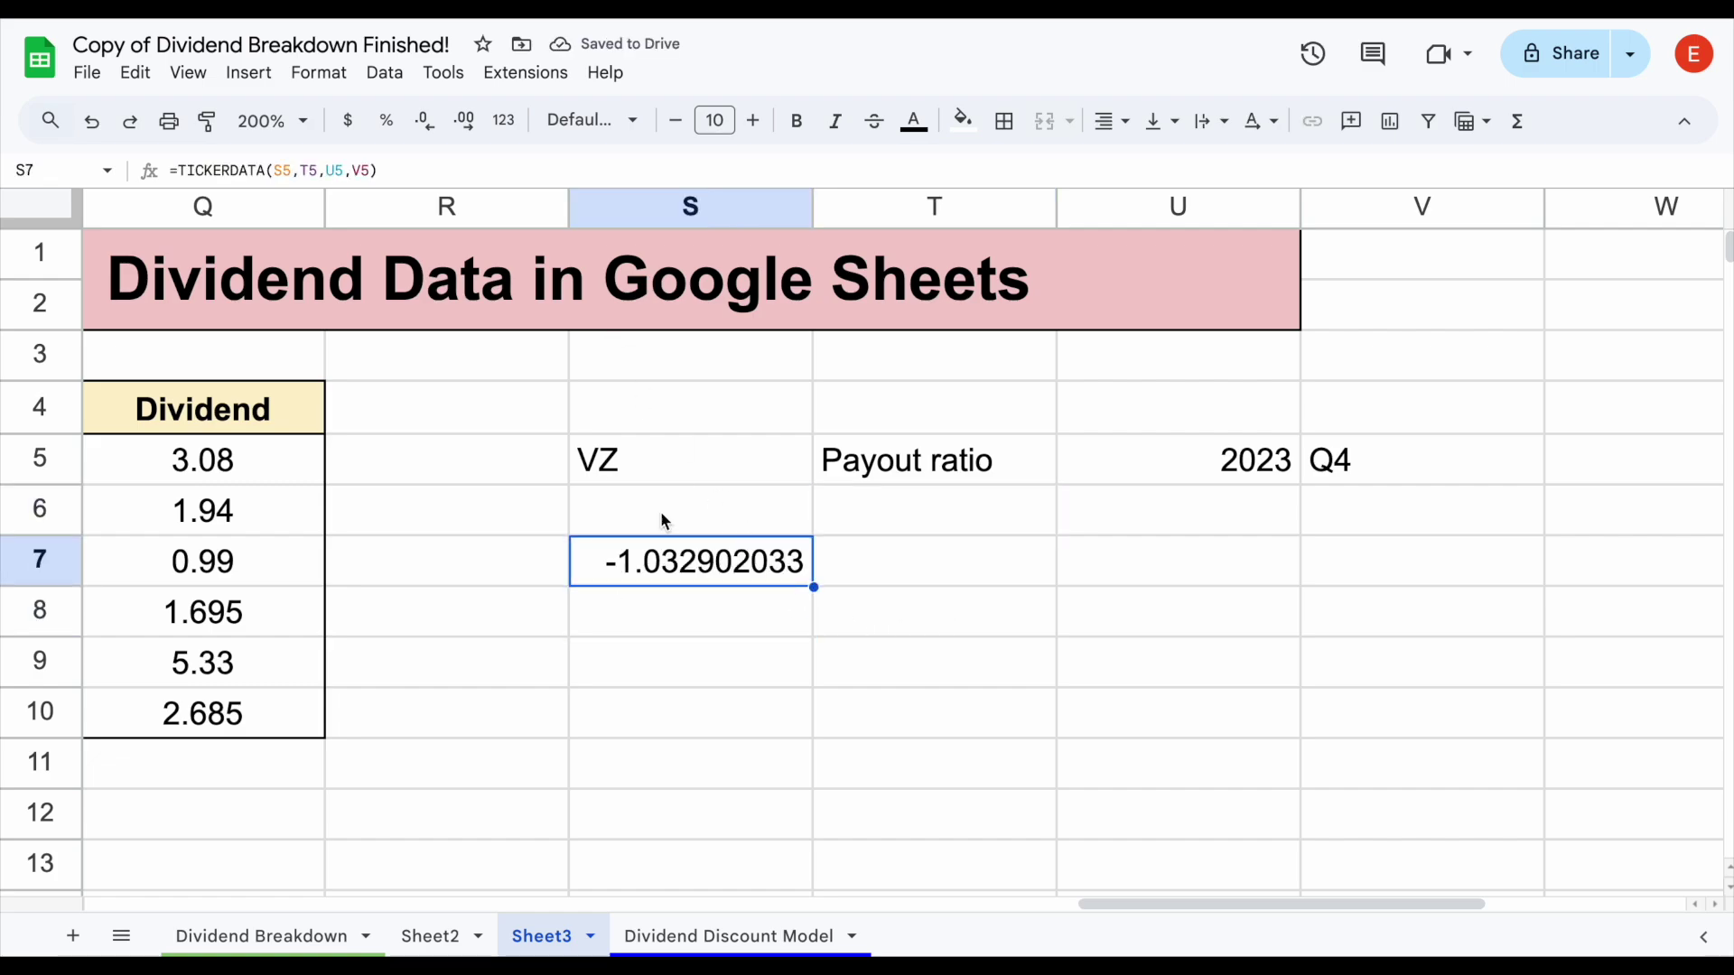
click(388, 119)
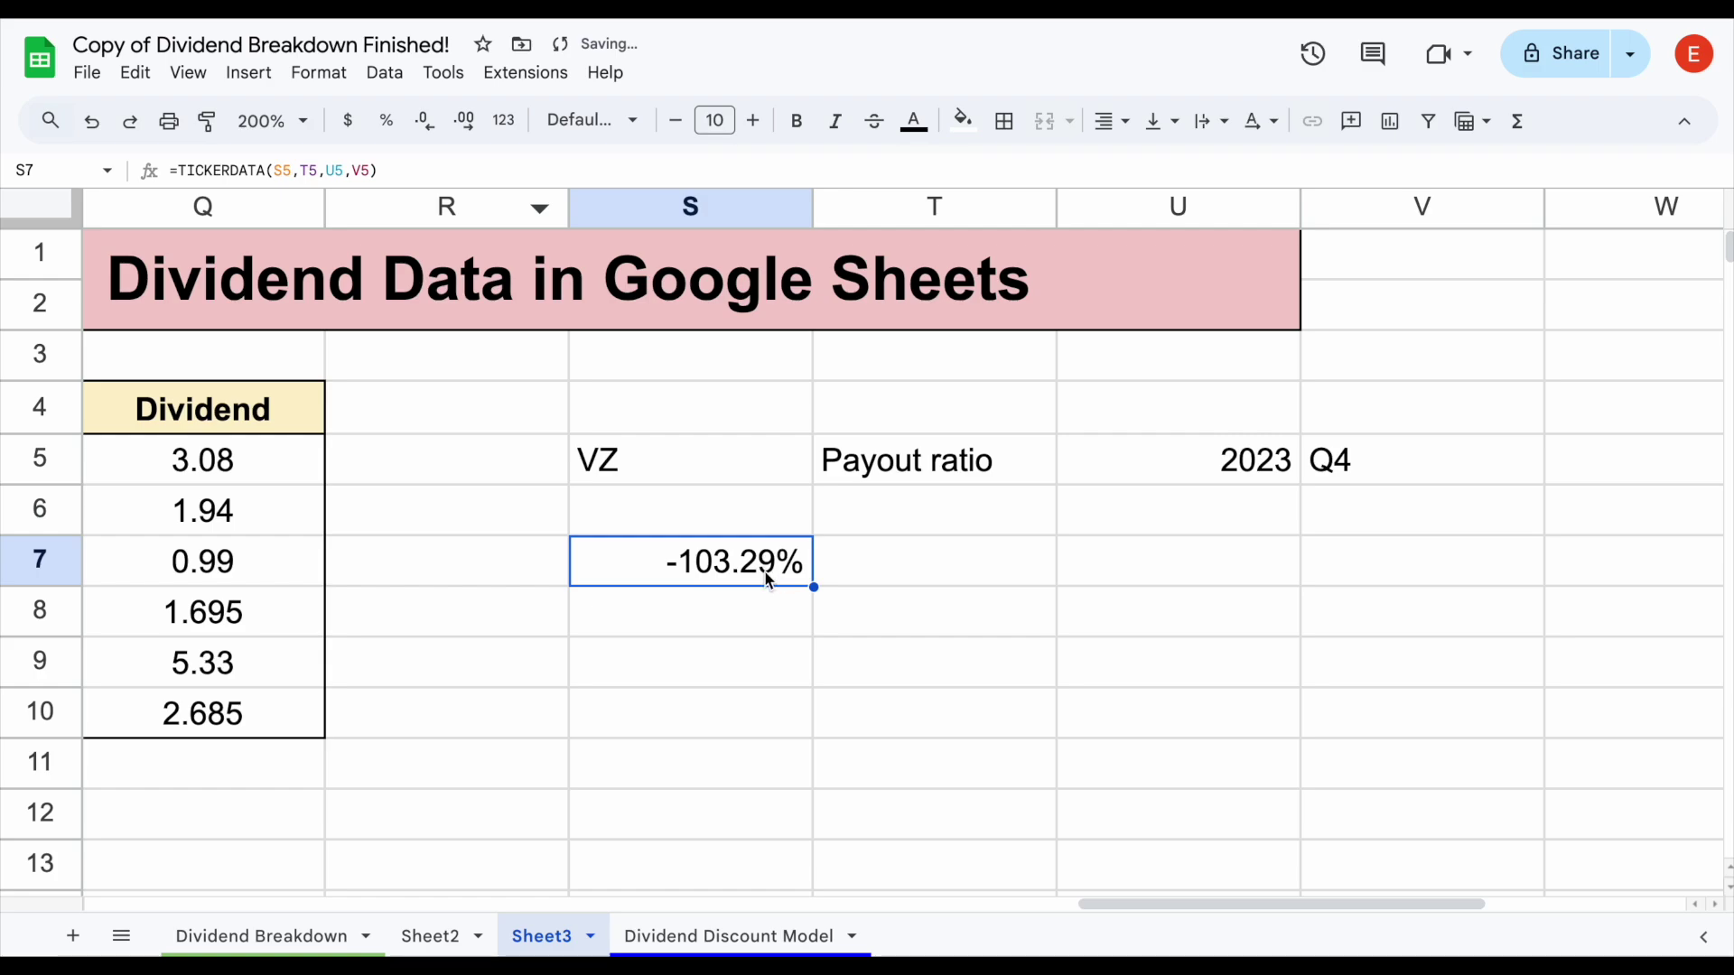
Drop the quarter argument from S7 and clear Q4 from V5, giving 94.93%.
click(370, 170)
key(BackSpace)
key(BackSpace)
key(BackSpace)
key(Return)
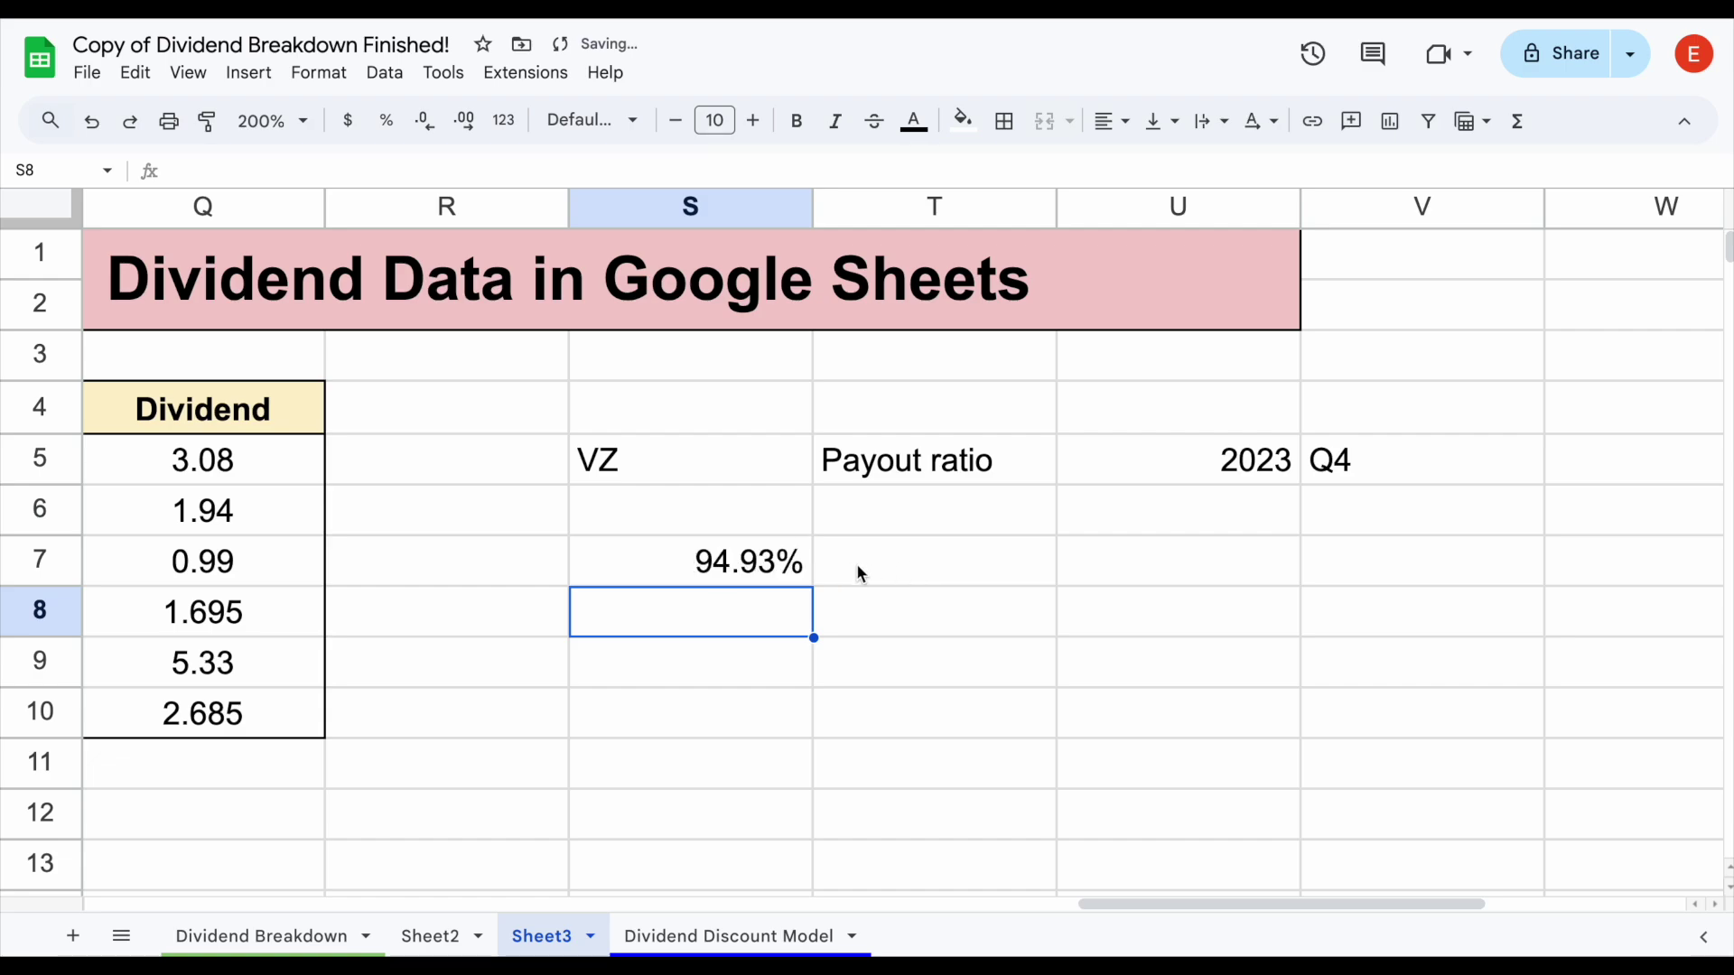
click(782, 564)
click(1345, 483)
key(Delete)
click(782, 585)
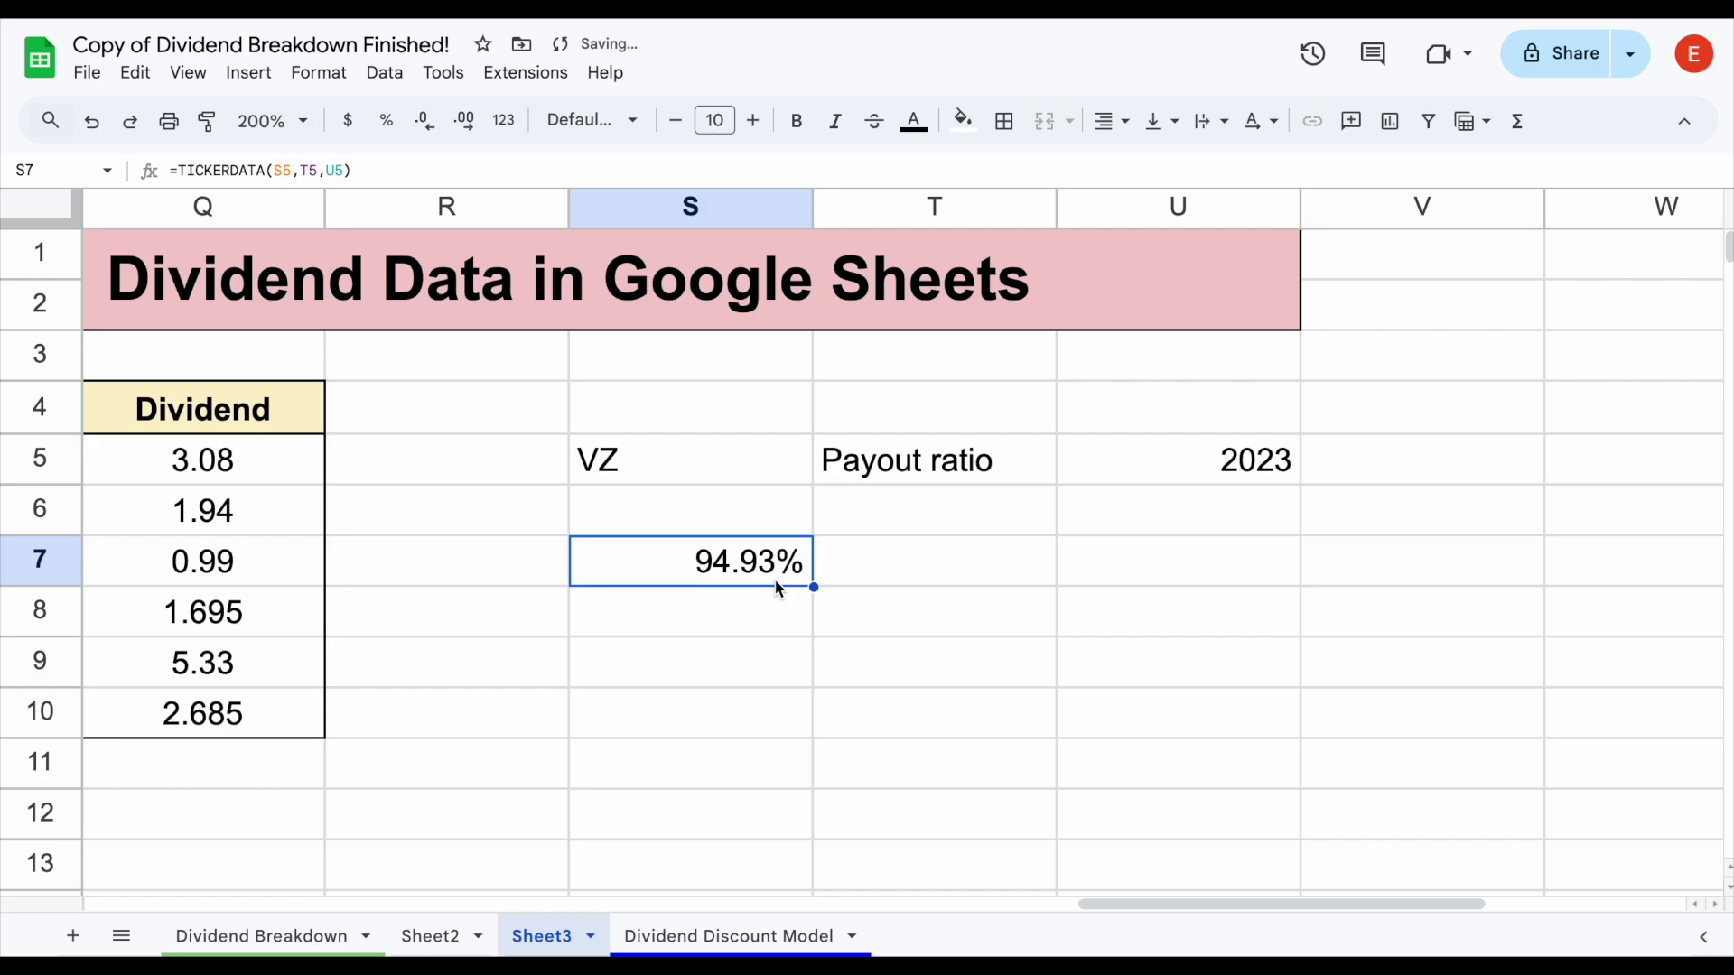
scroll(781, 589, left, 2)
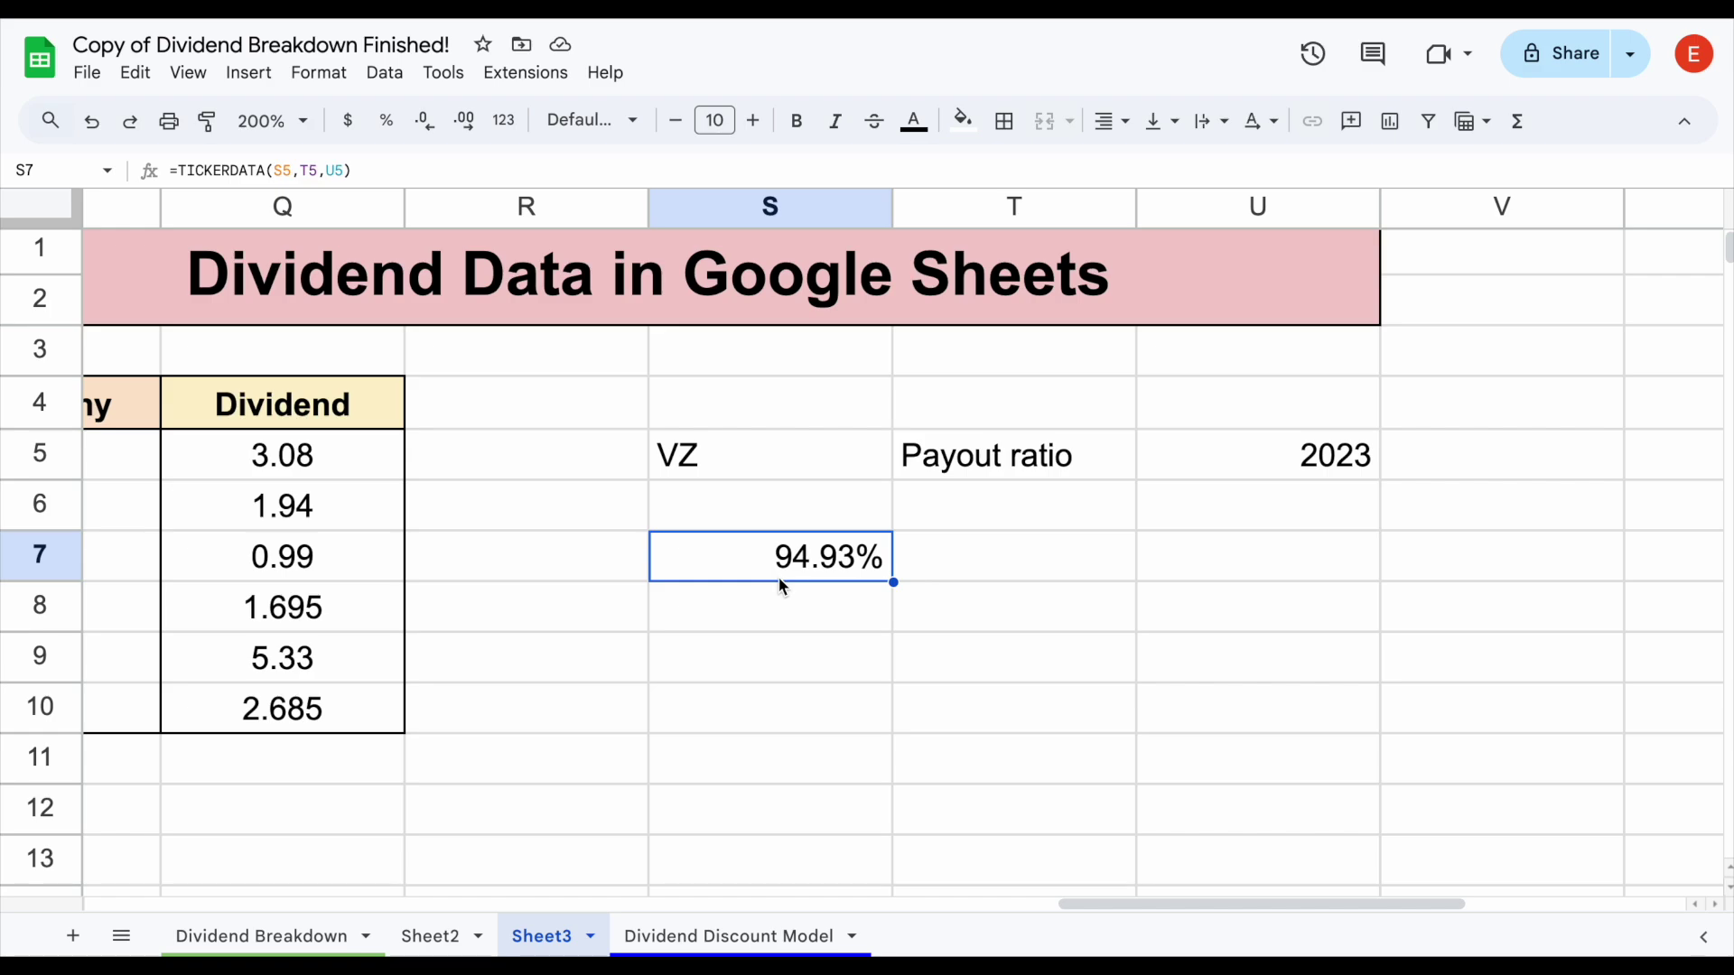
click(759, 718)
Enter =TICKERDATALIVE(S5,"dividend yield") in S10 and format it as a percentage, showing 7.00%.
text(=)
key(BackSpace)
text(=tick)
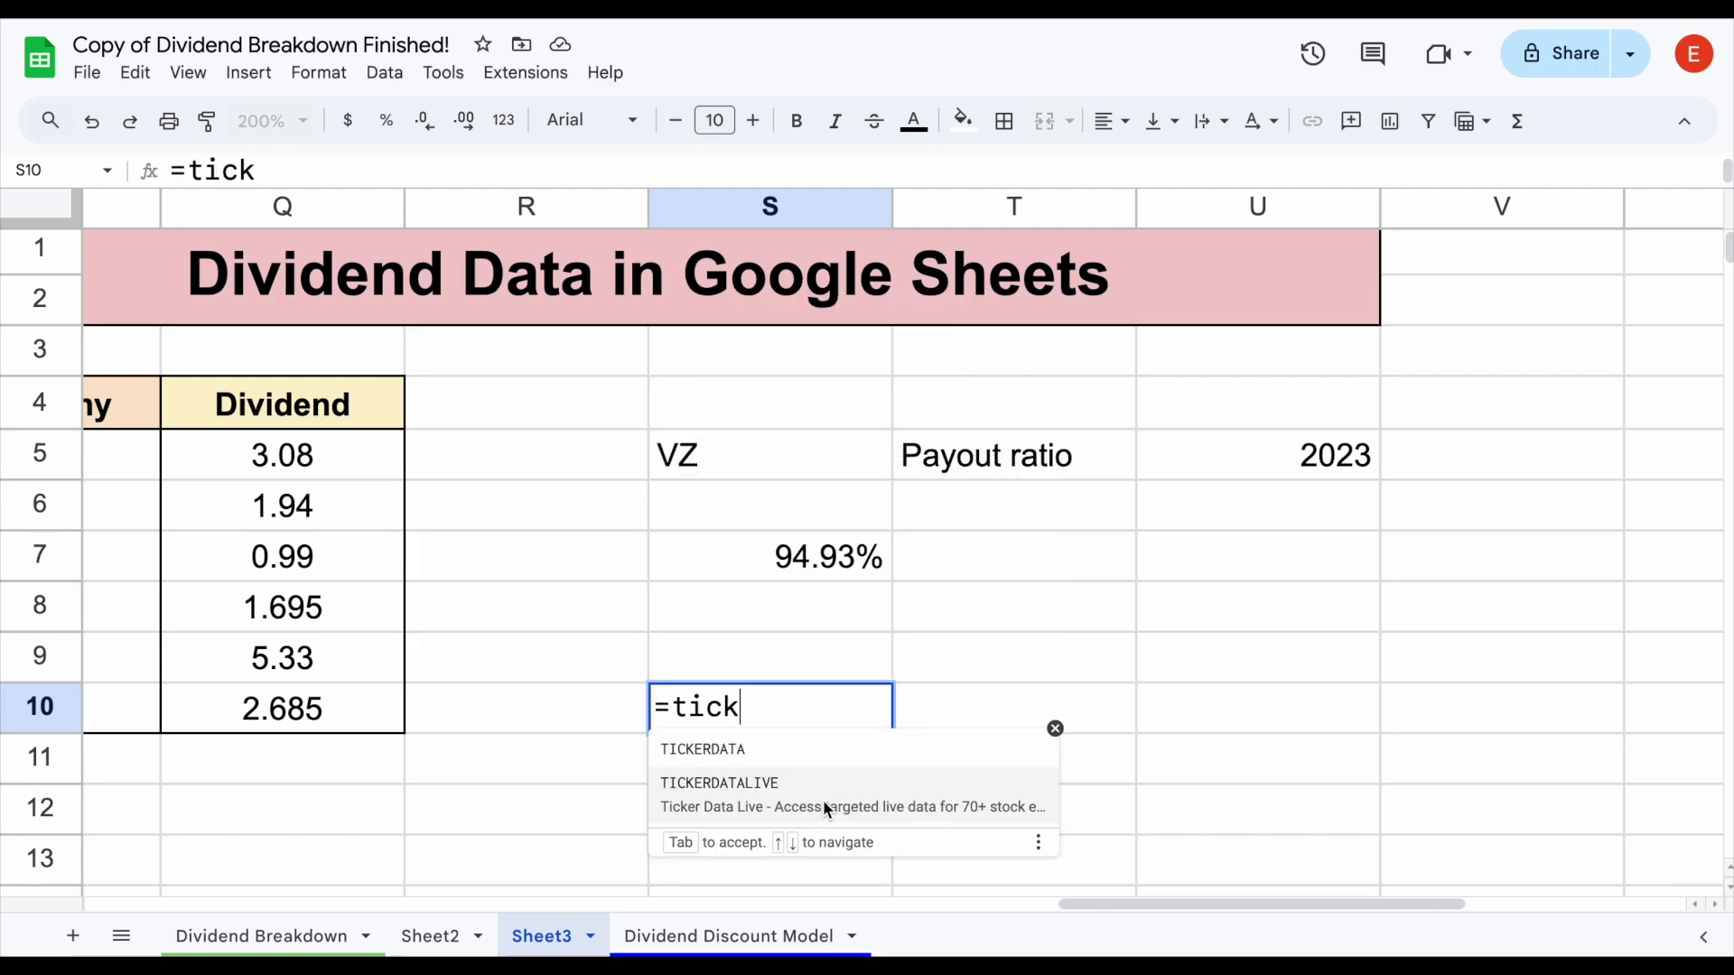
click(820, 794)
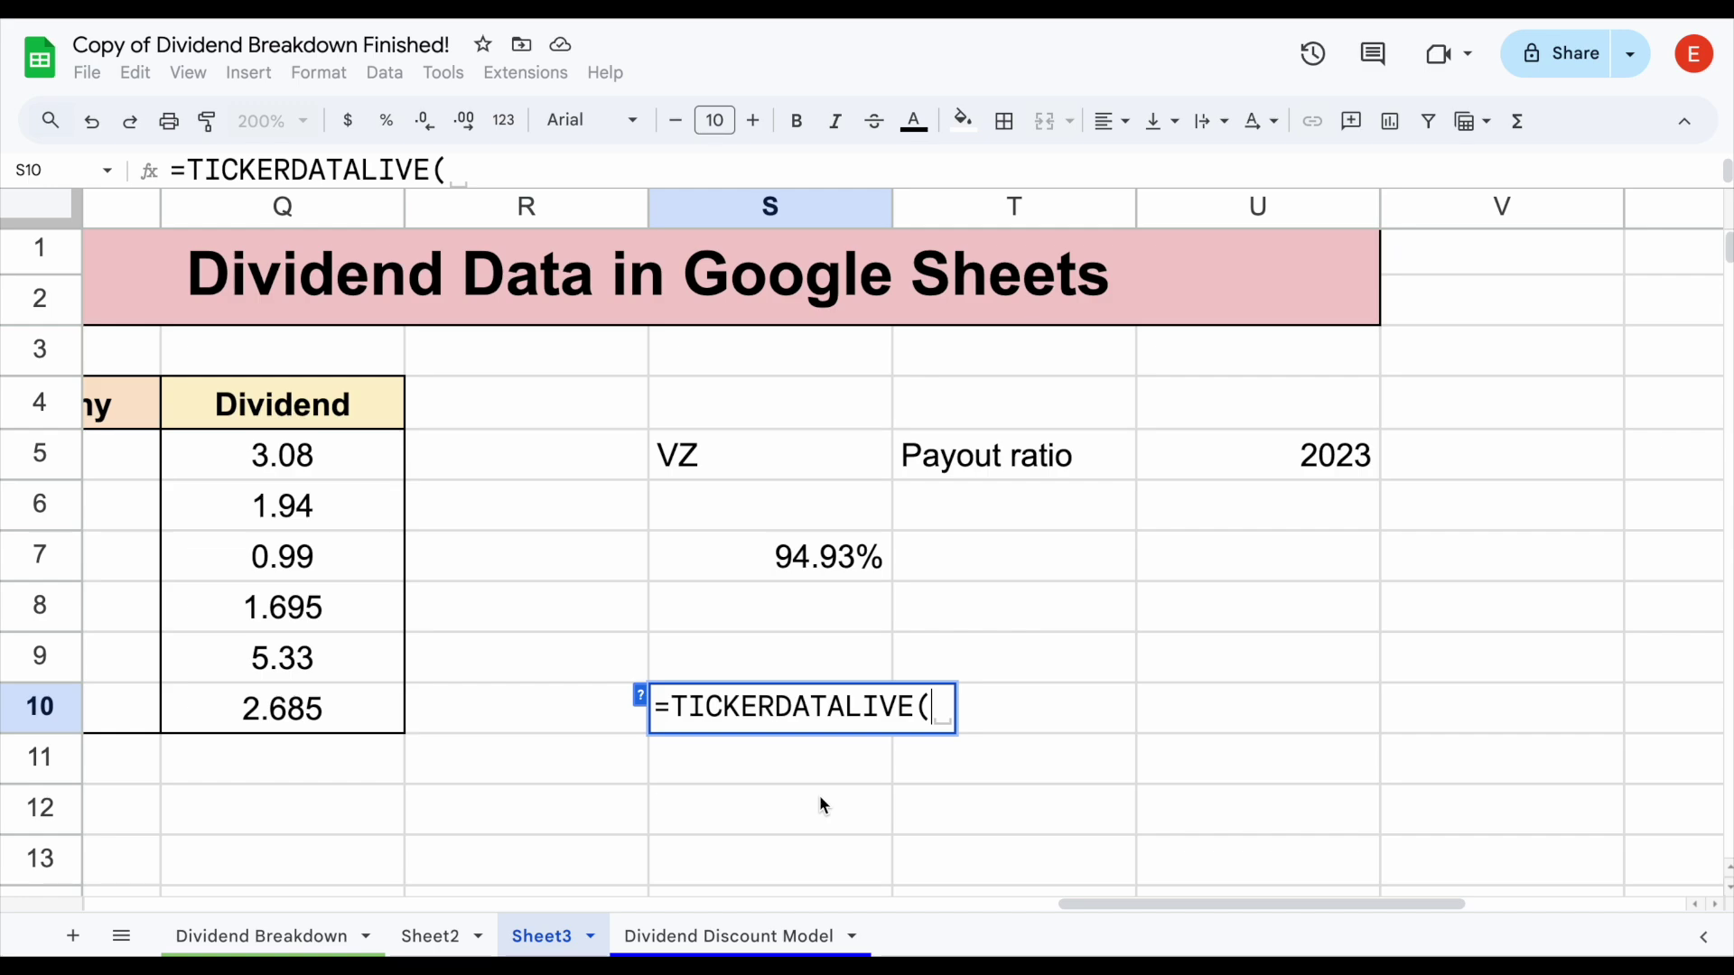
click(751, 457)
text(,)
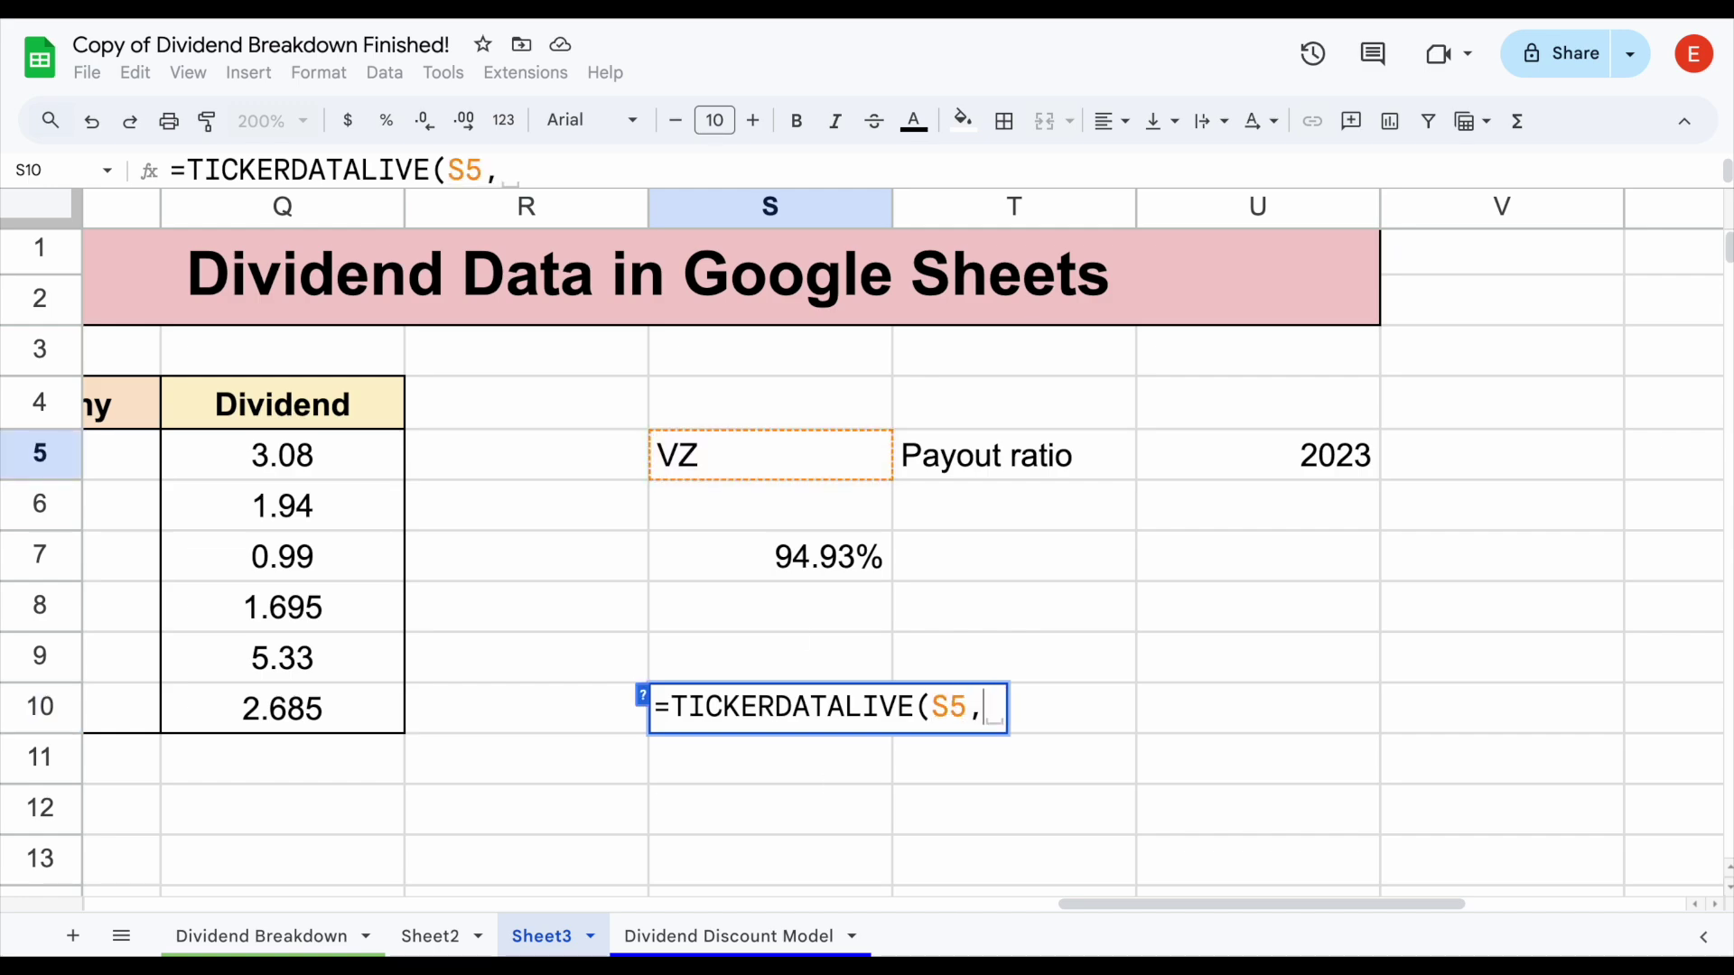
text("dividnd)
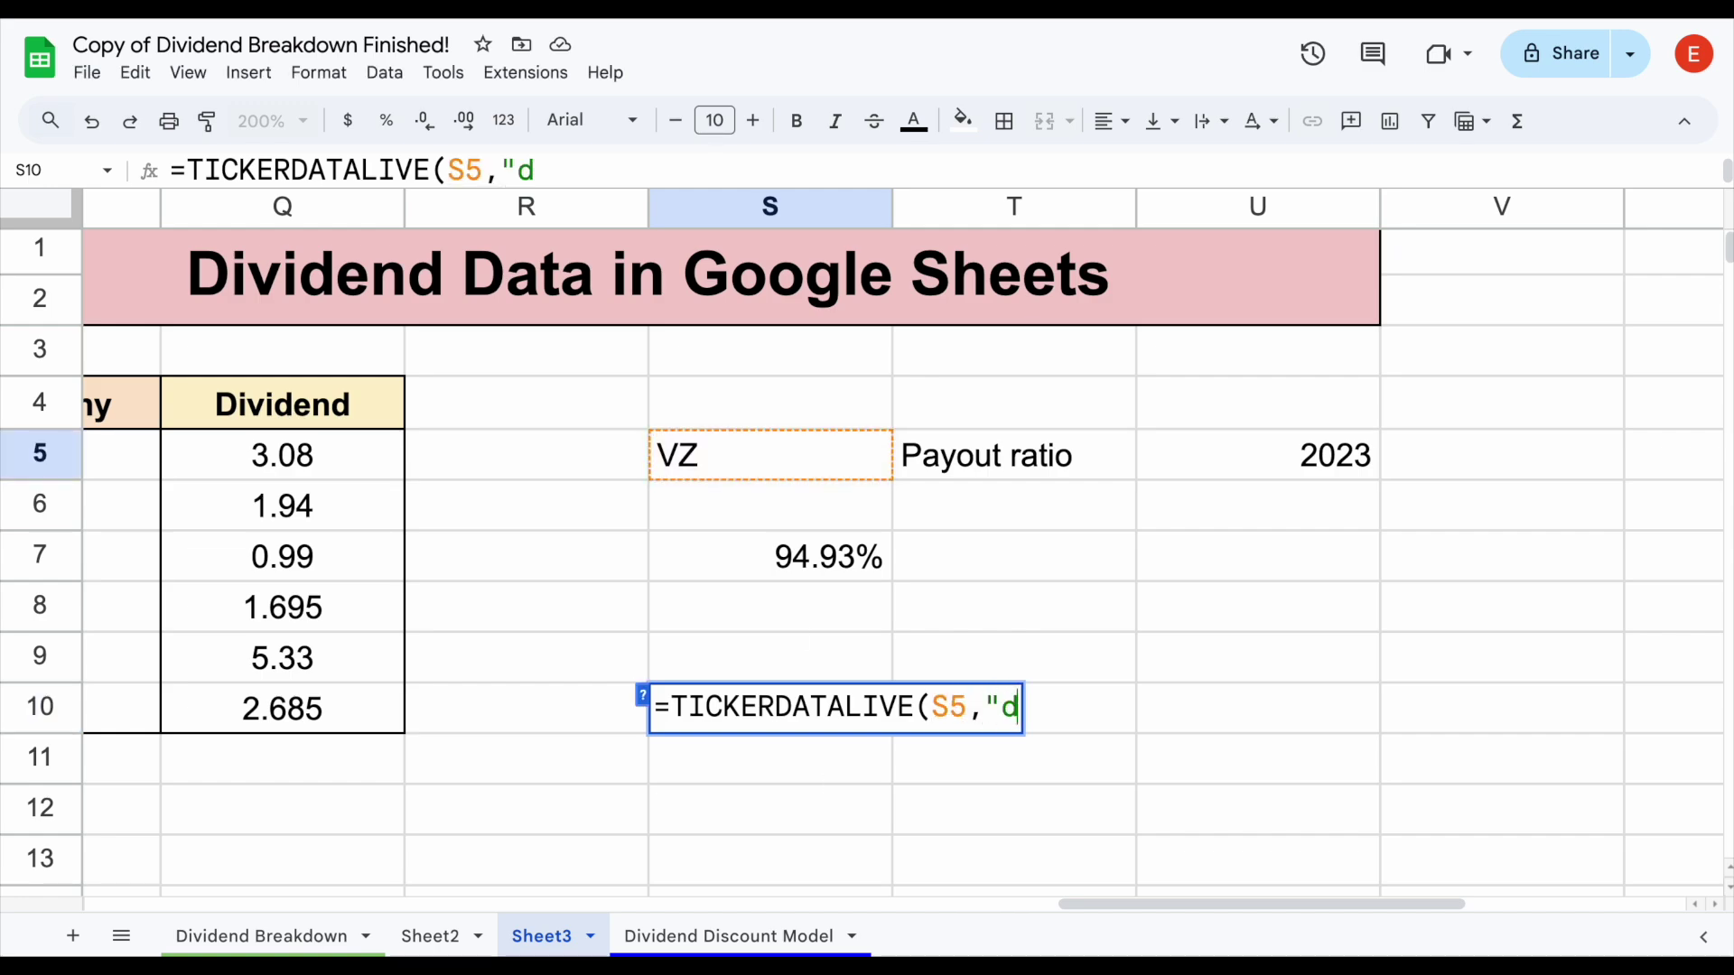
key(BackSpace)
key(BackSpace)
text(end )
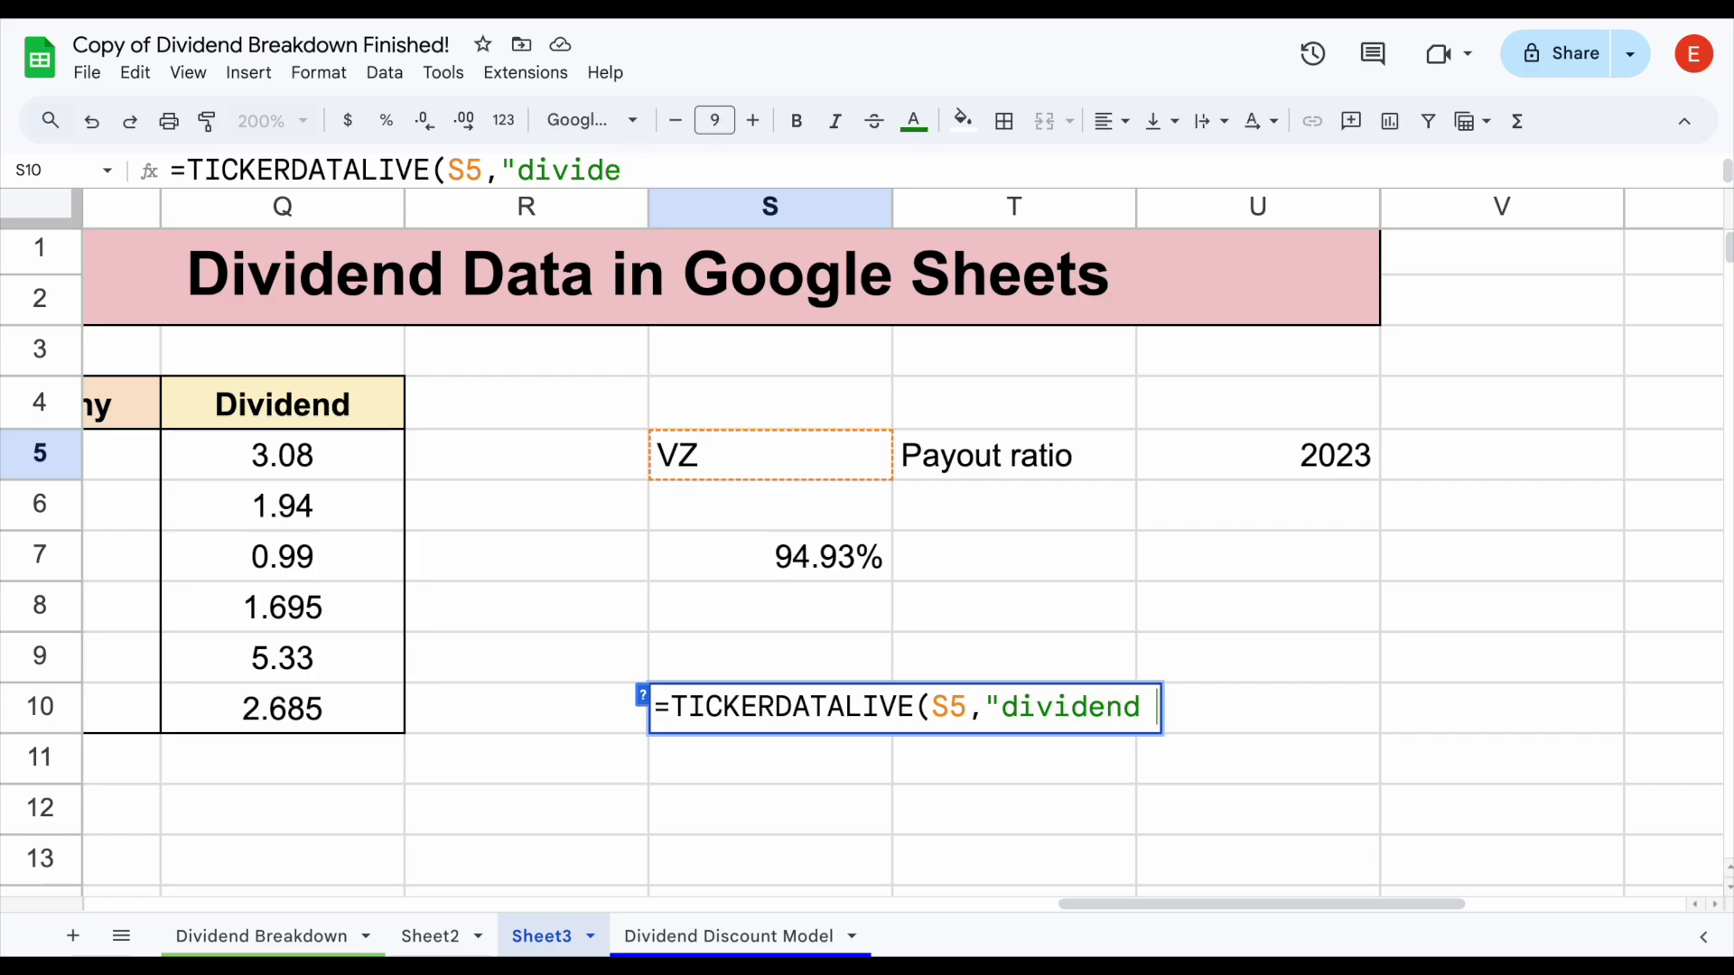
text(yield"))
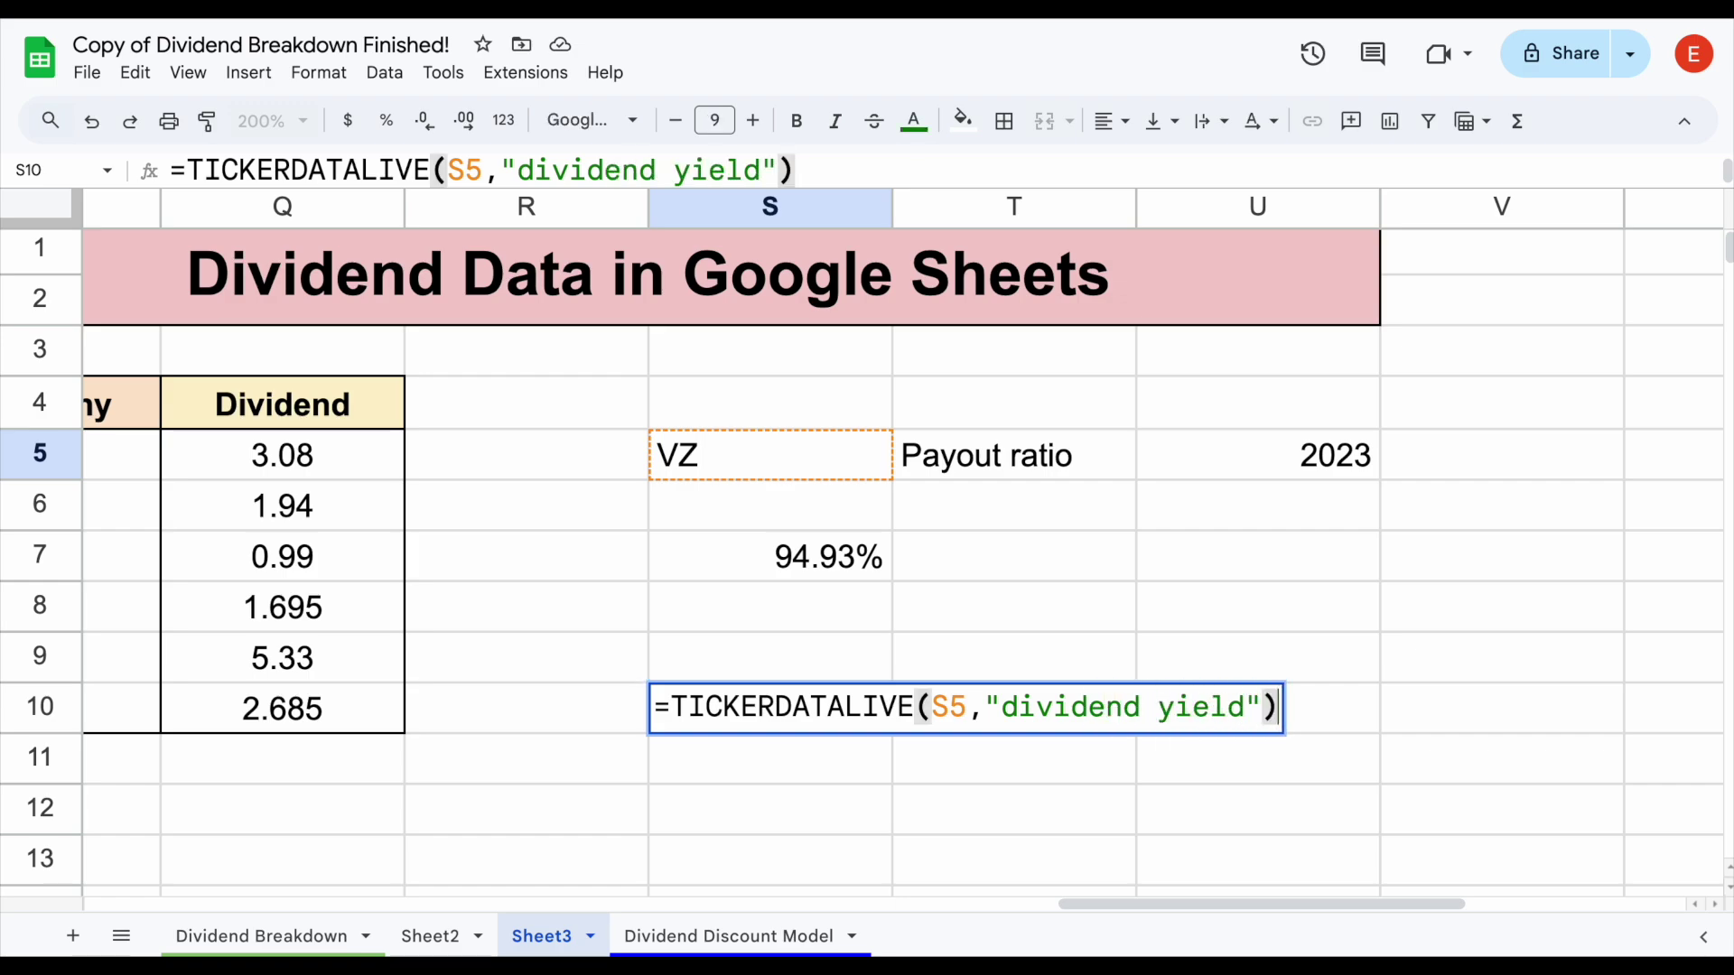
key(Return)
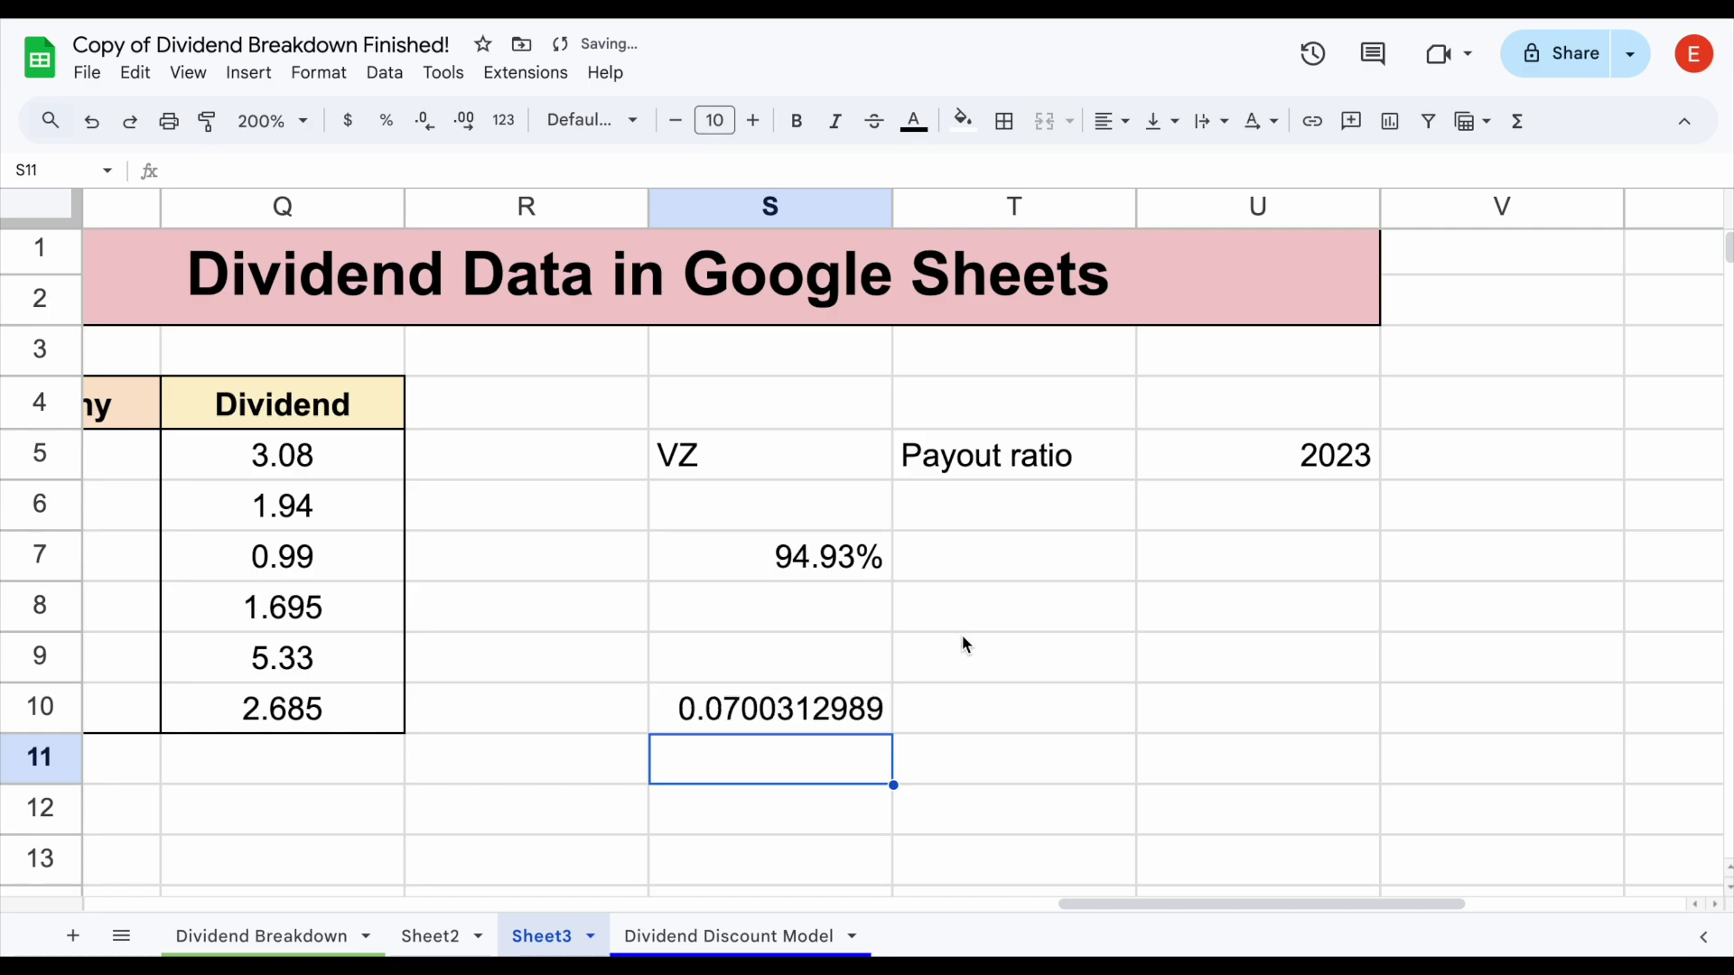
click(884, 718)
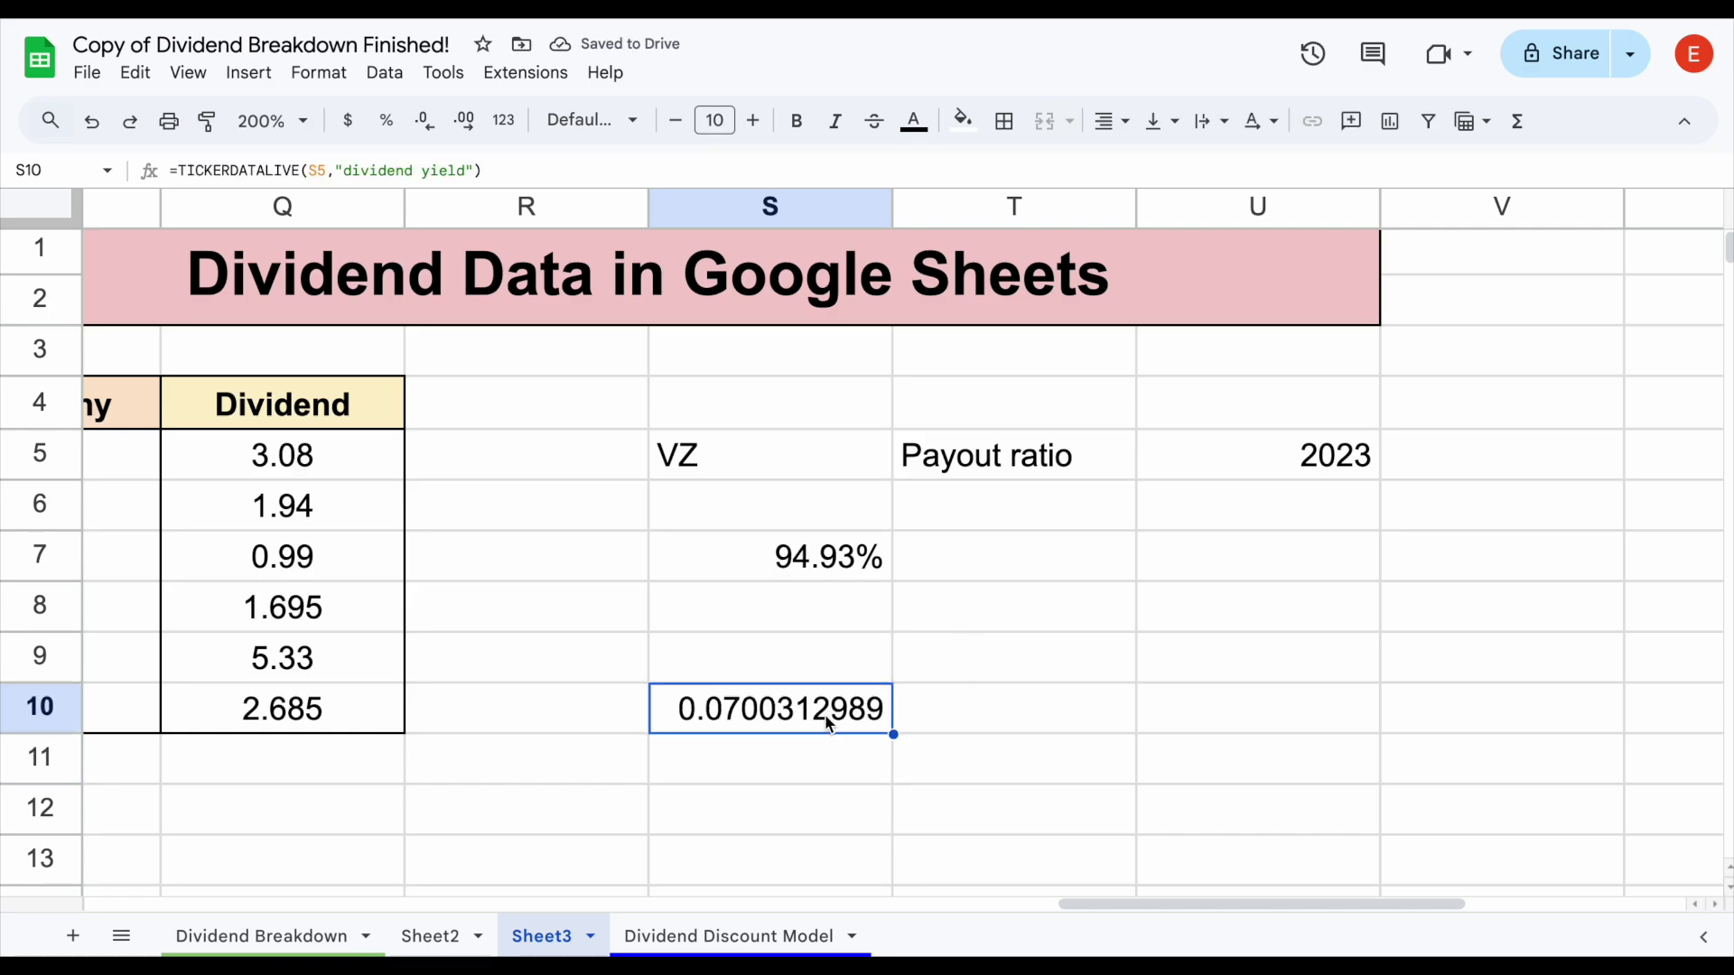
click(388, 121)
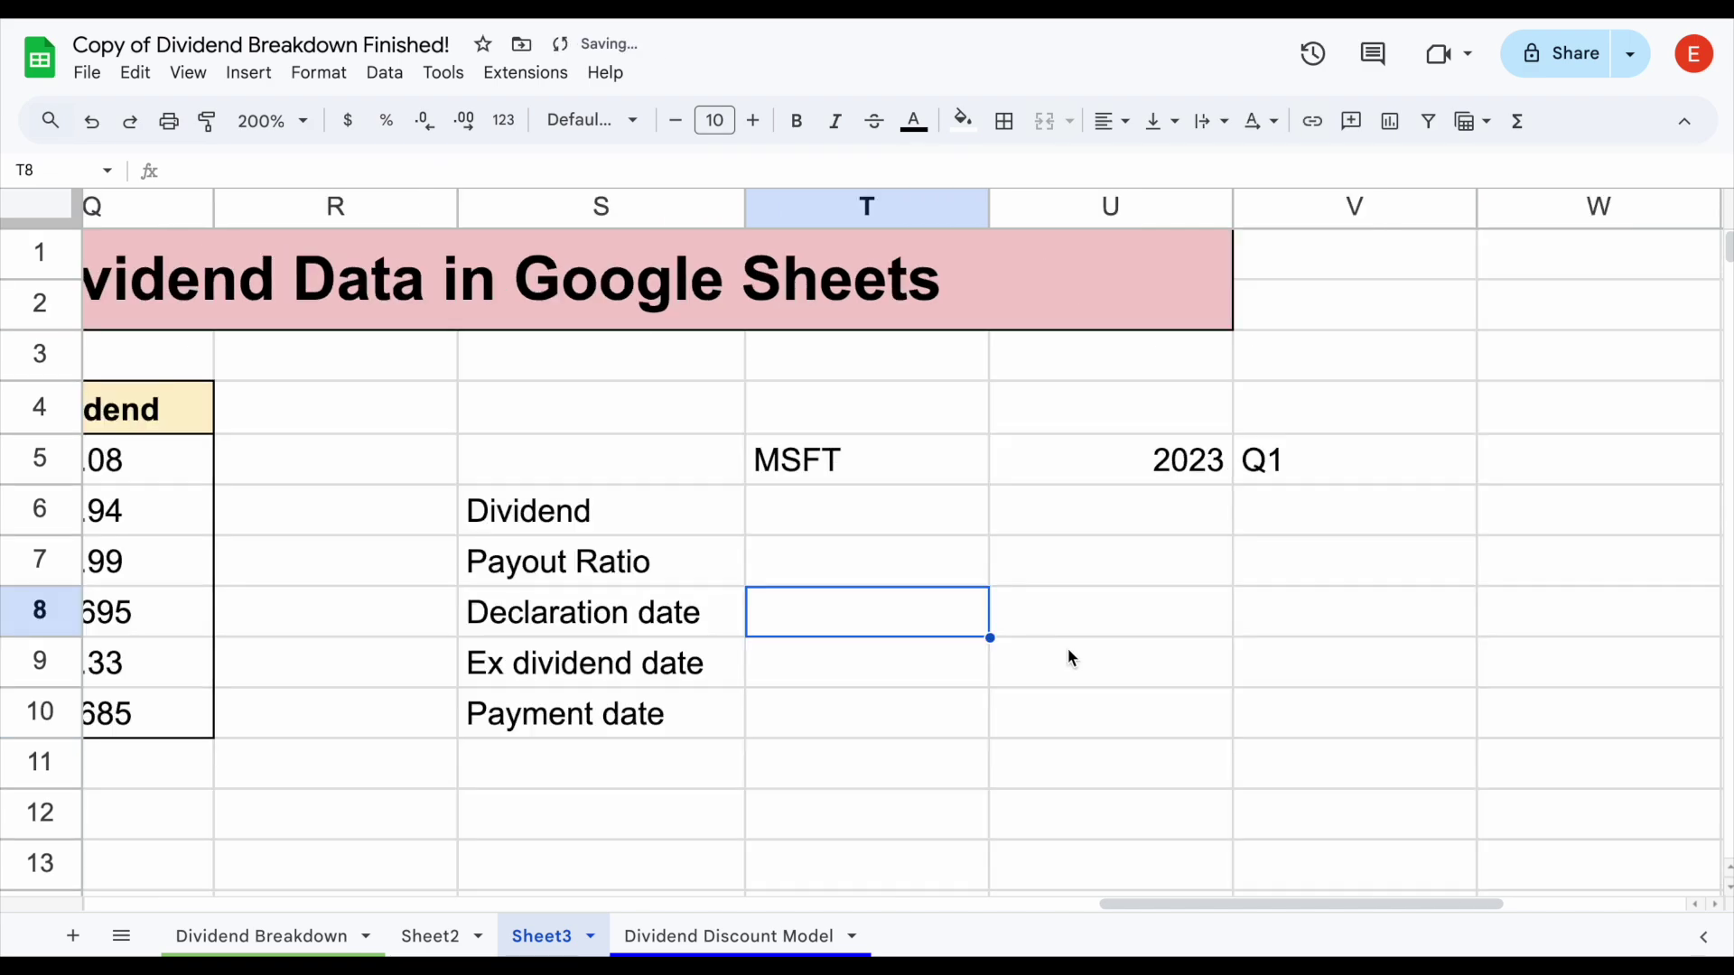
click(1069, 657)
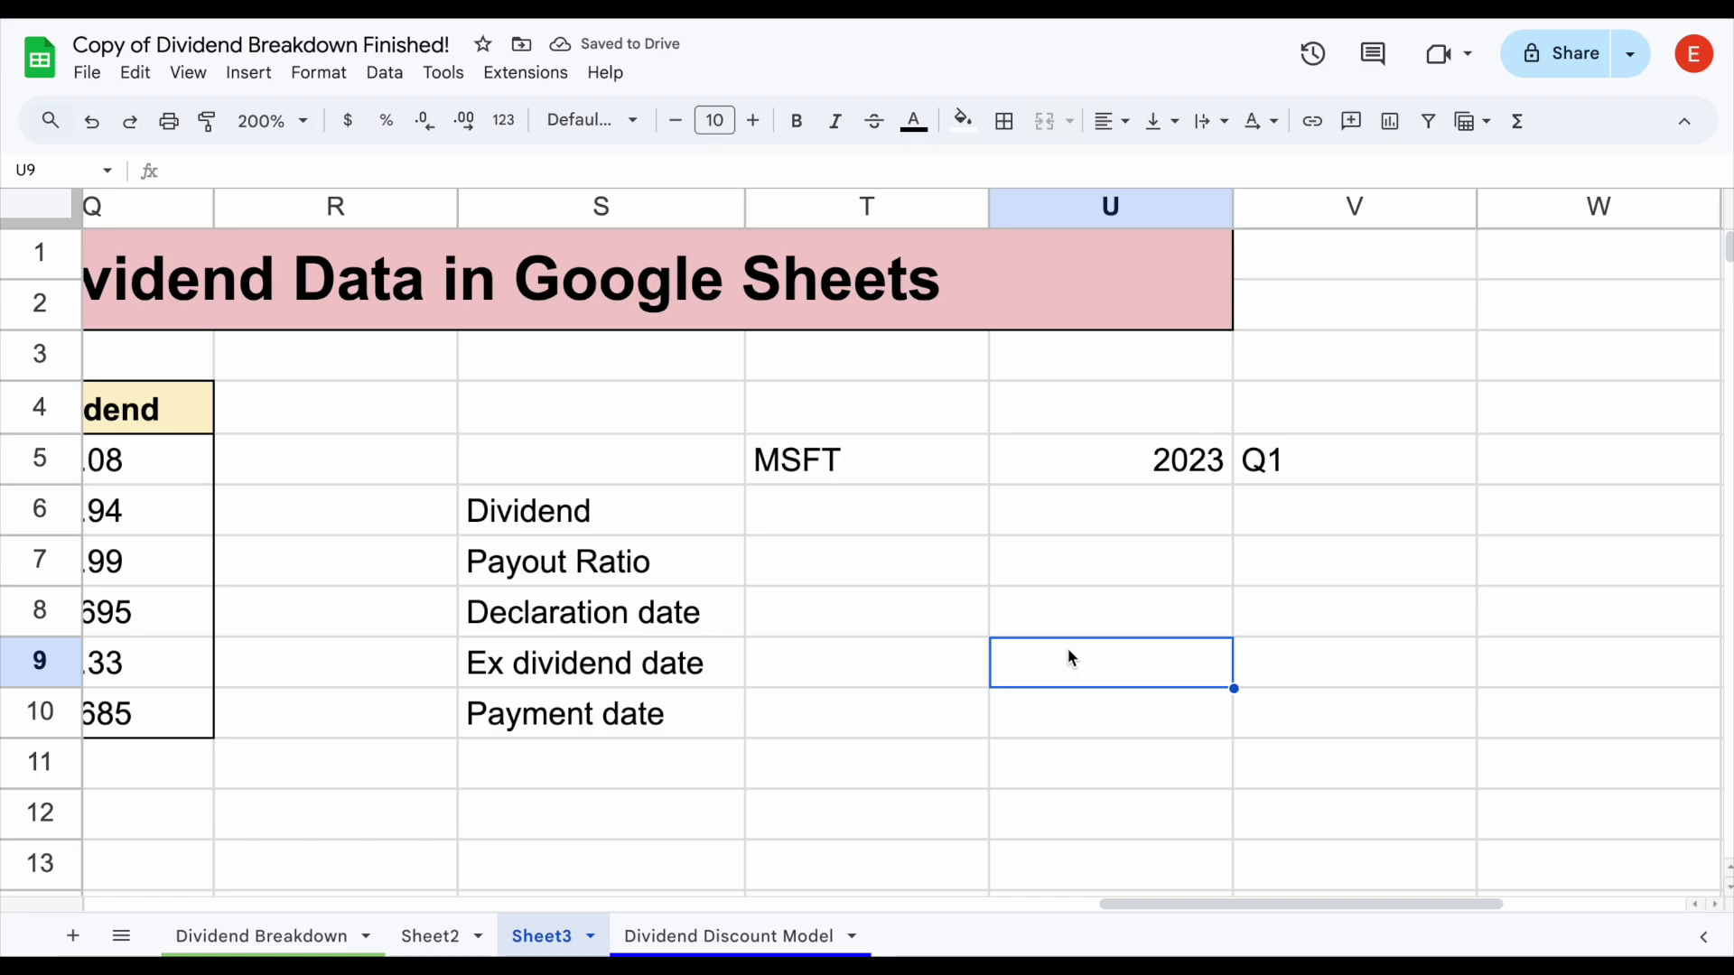
Enter =TICKERDATA(T5,S6,U5,V5) in T6, returning MSFT's 2023 Q1 dividend of 0.68.
click(789, 509)
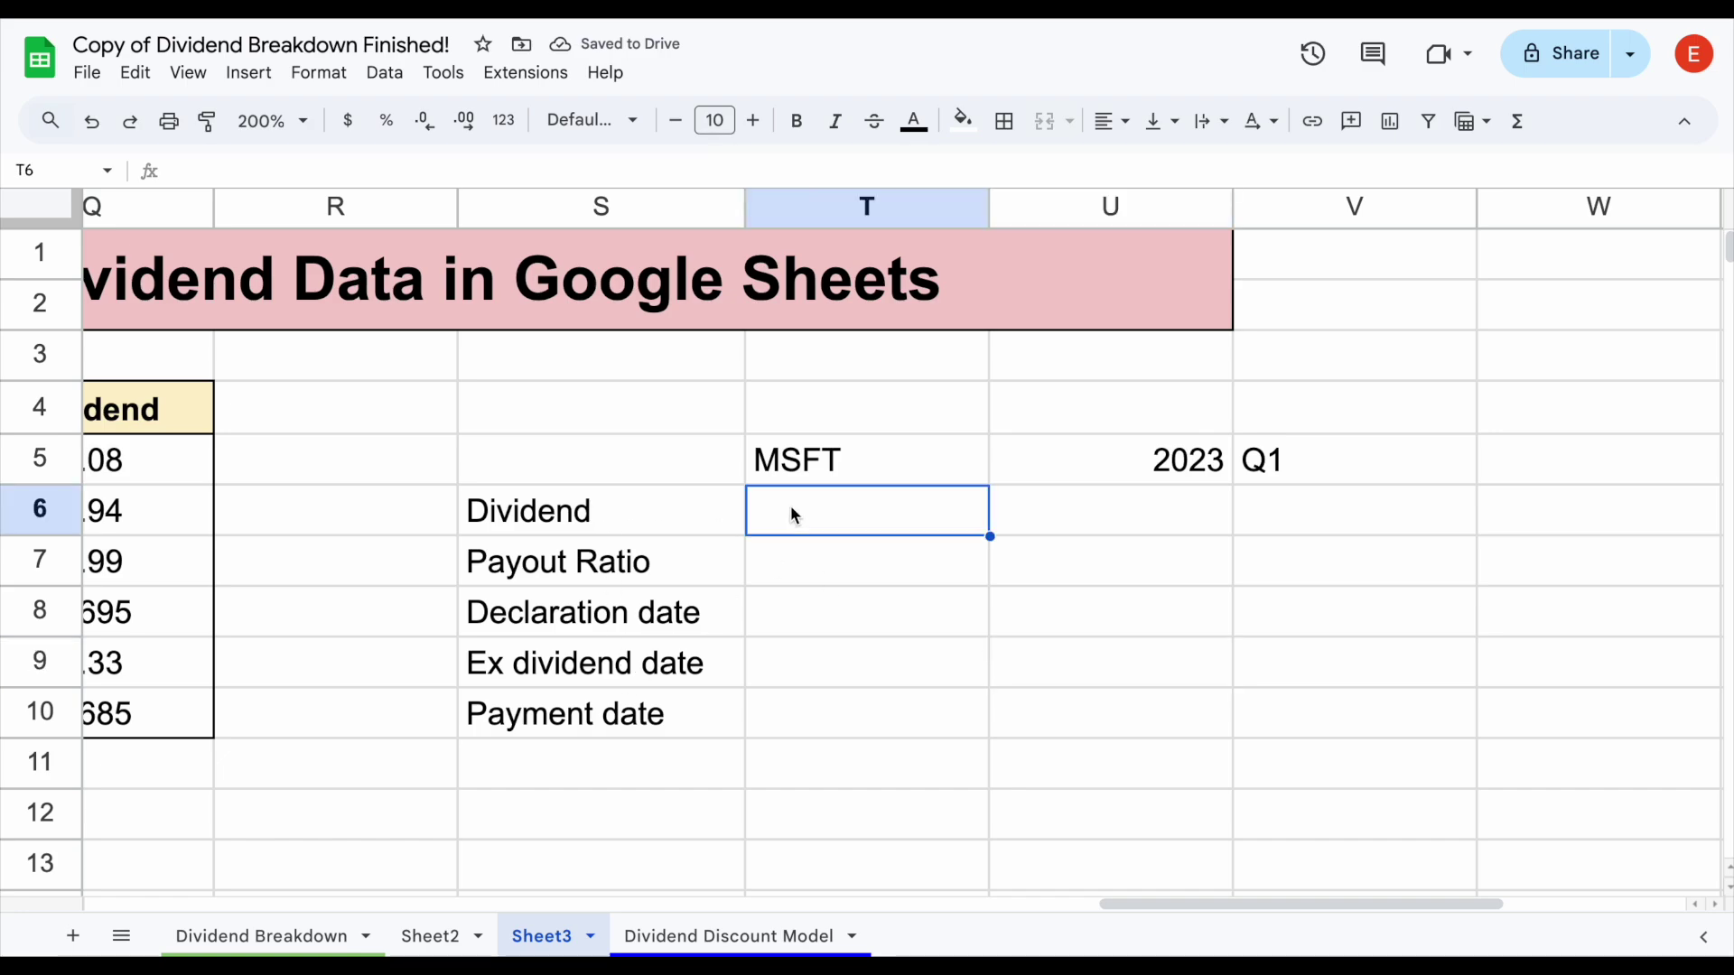
text(=tick)
key(Tab)
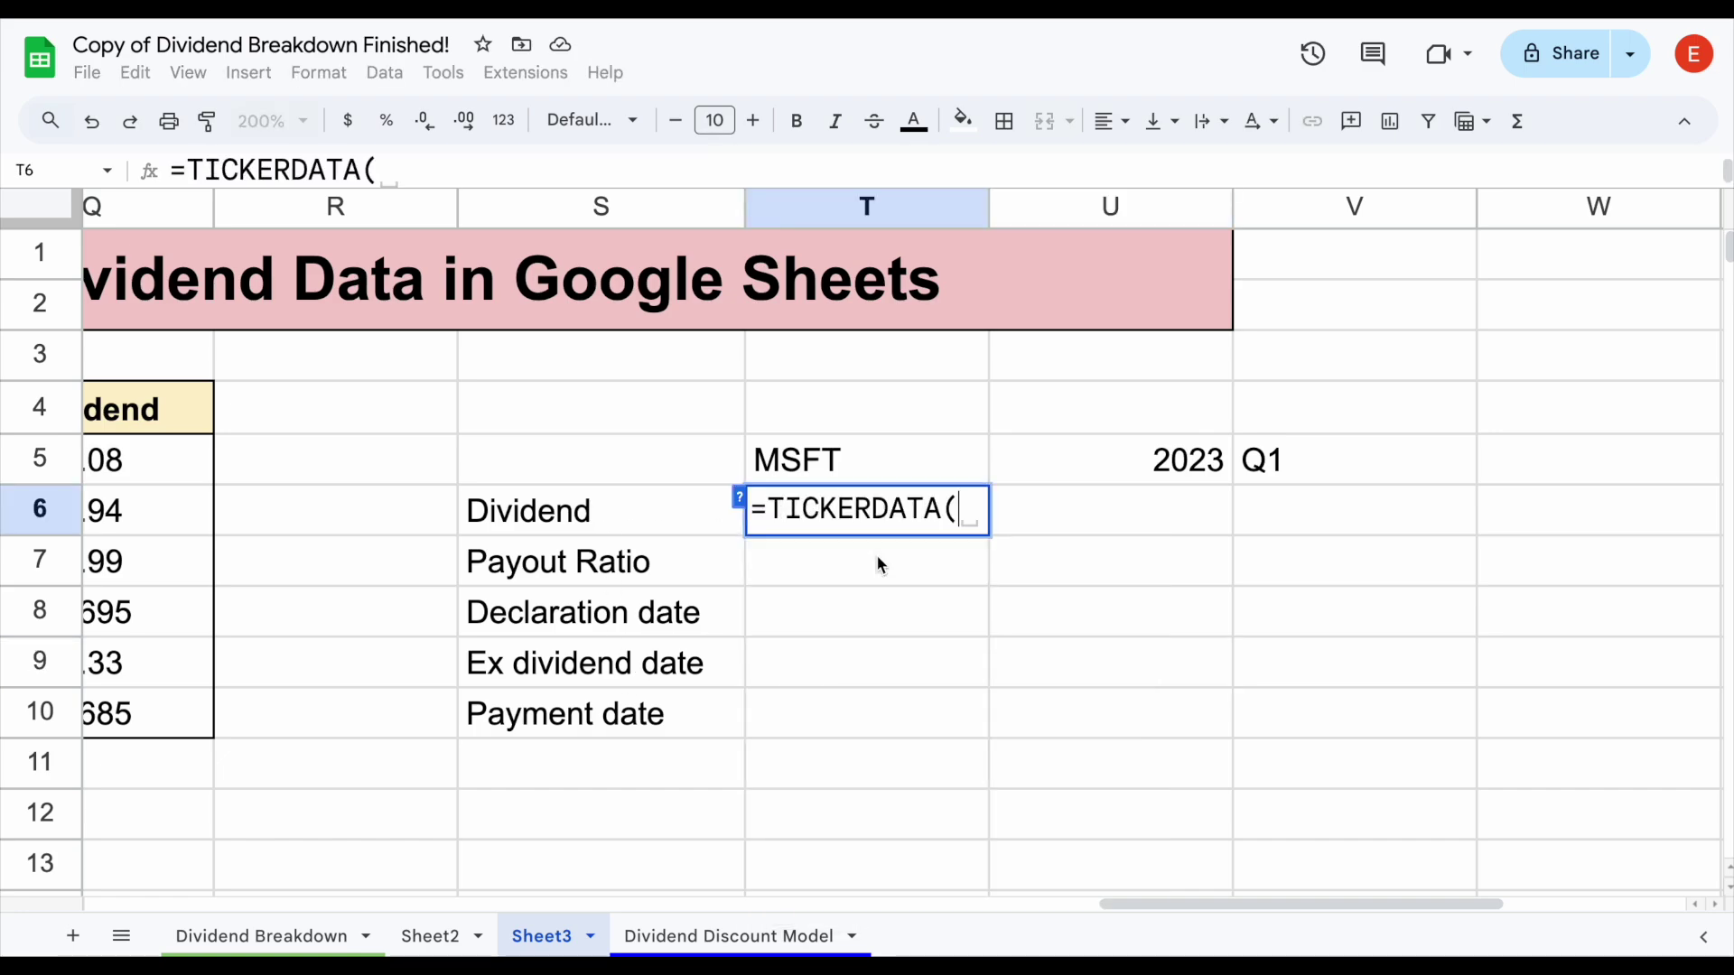
click(887, 463)
text(,)
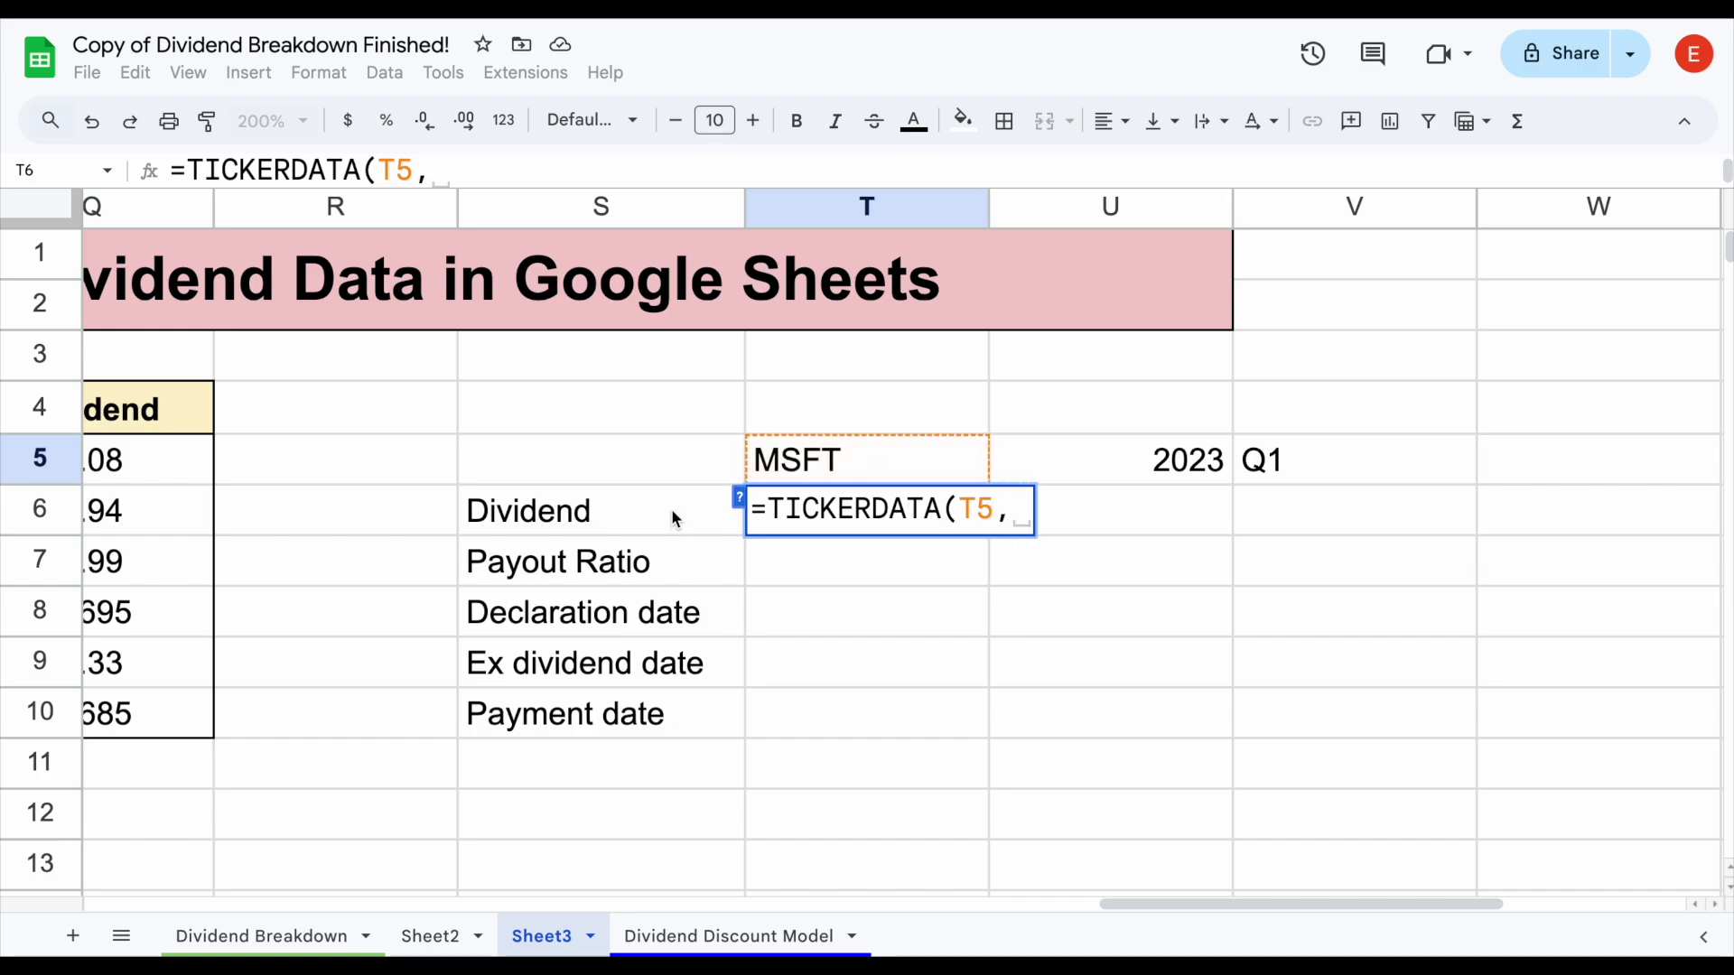
click(677, 509)
text(,)
click(1099, 464)
text(,)
click(1312, 452)
text())
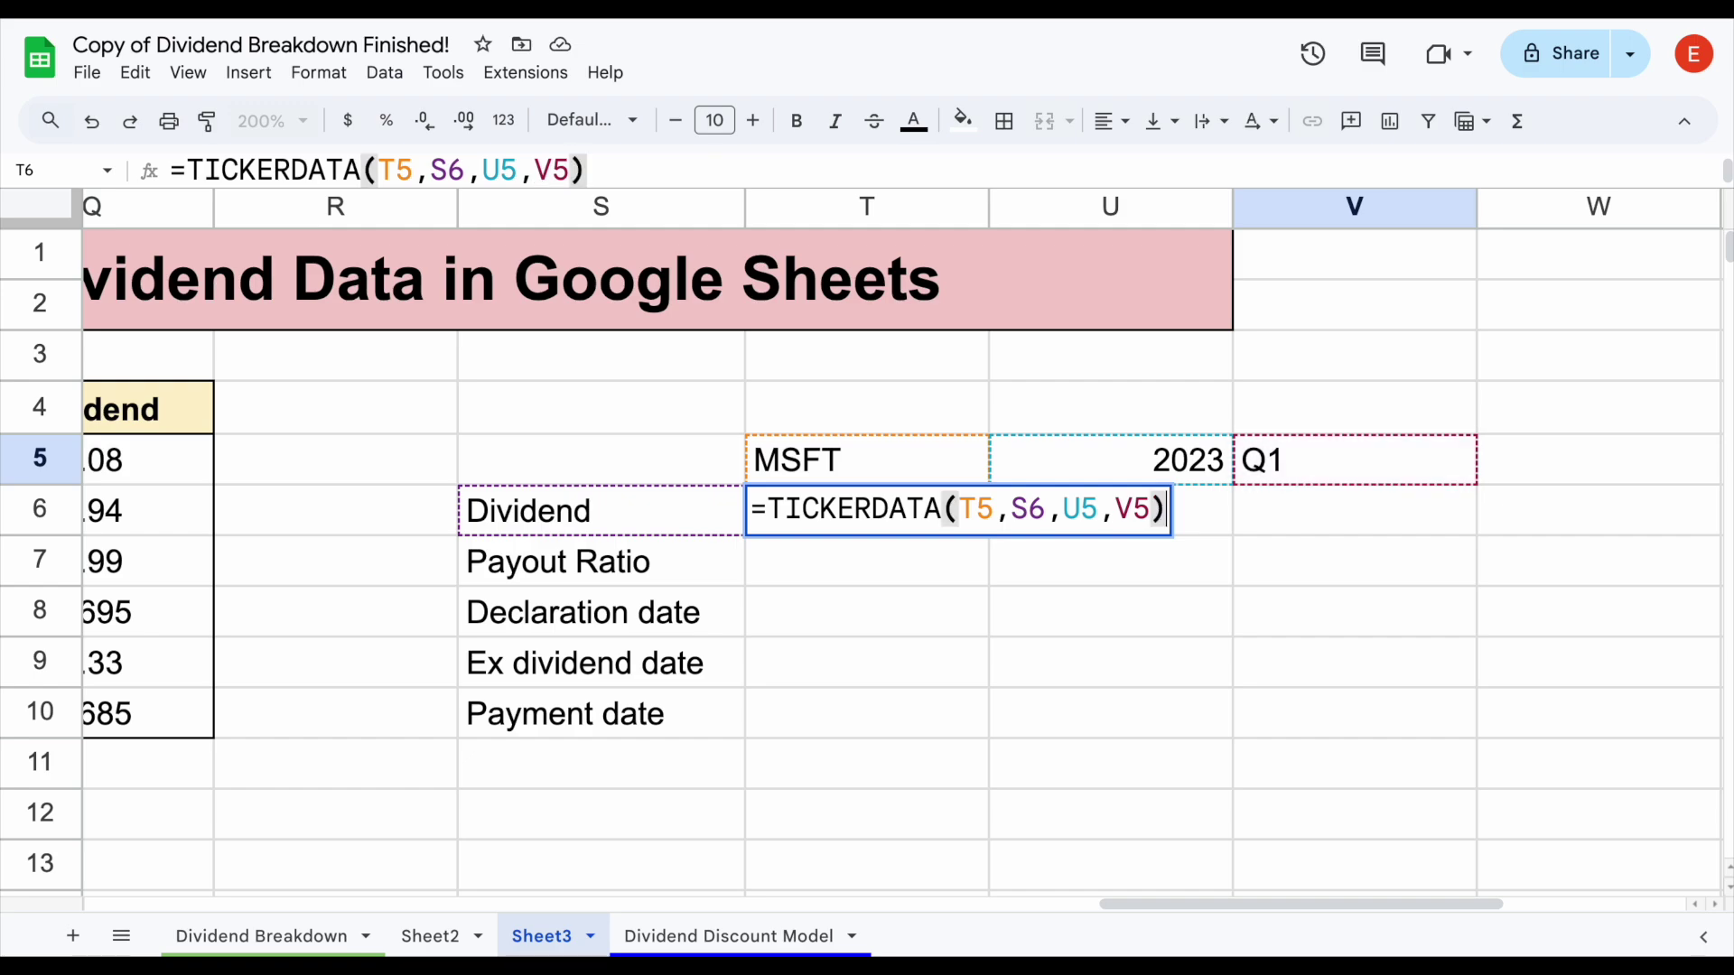
key(Return)
click(973, 527)
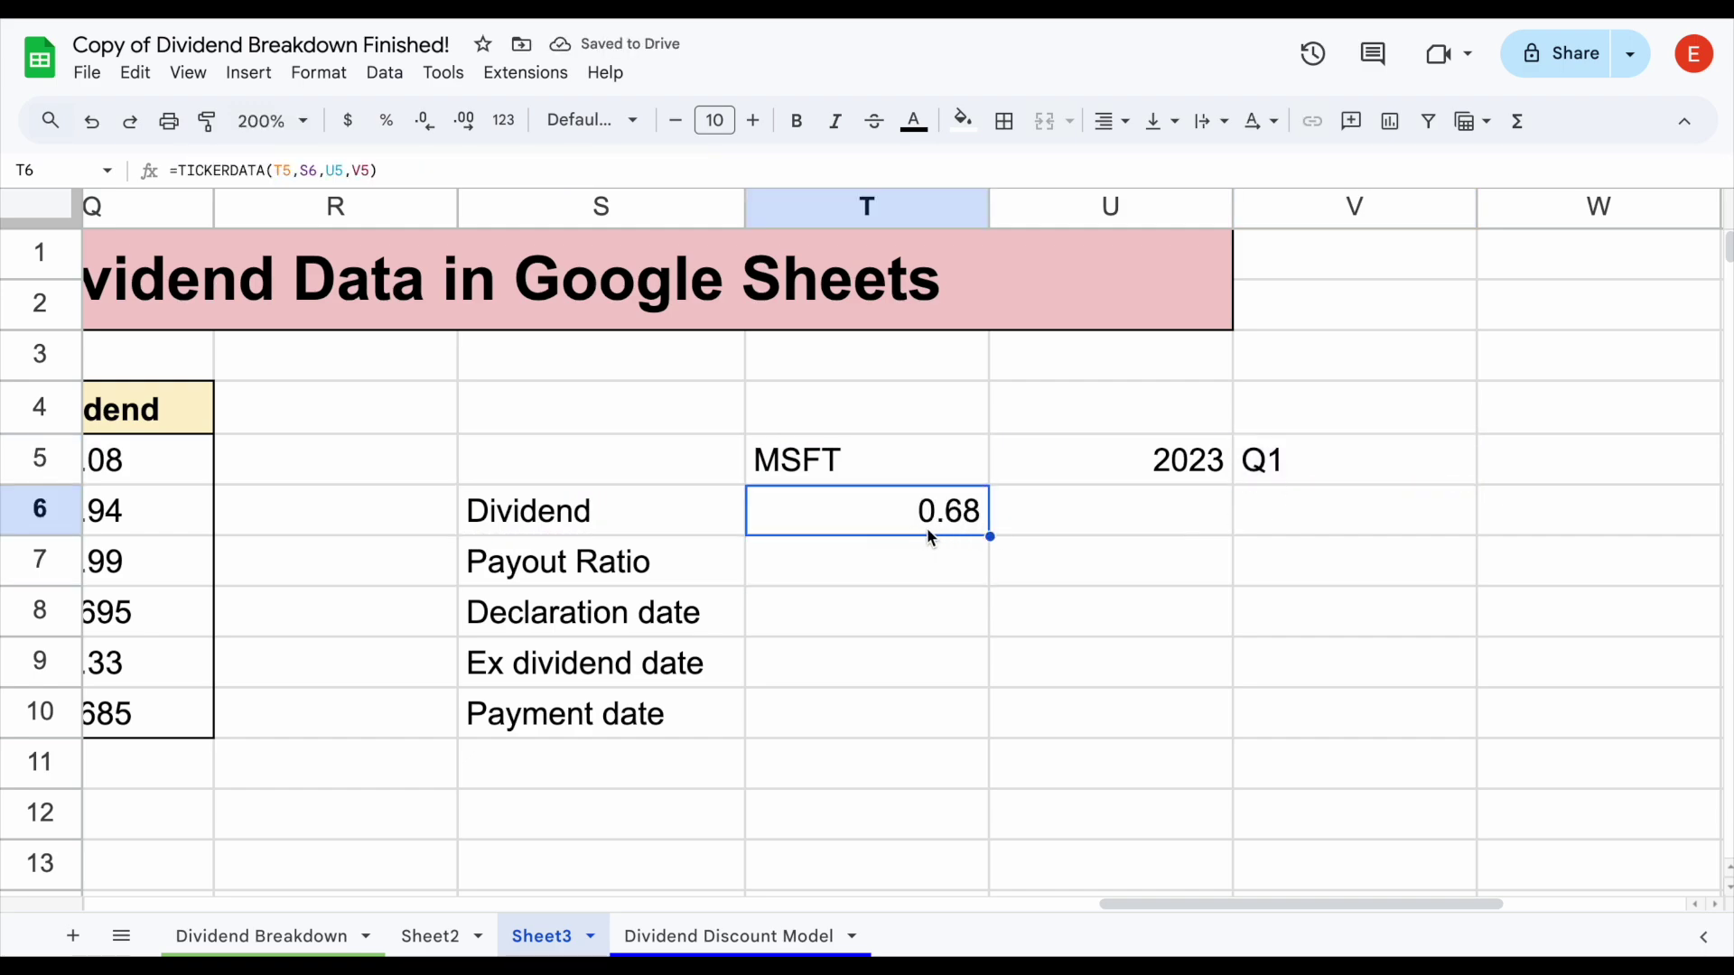
Lock T5, U5 and V5 as absolute references in T6's formula, leaving S6 relative.
click(276, 170)
click(282, 170)
key(F4)
click(334, 170)
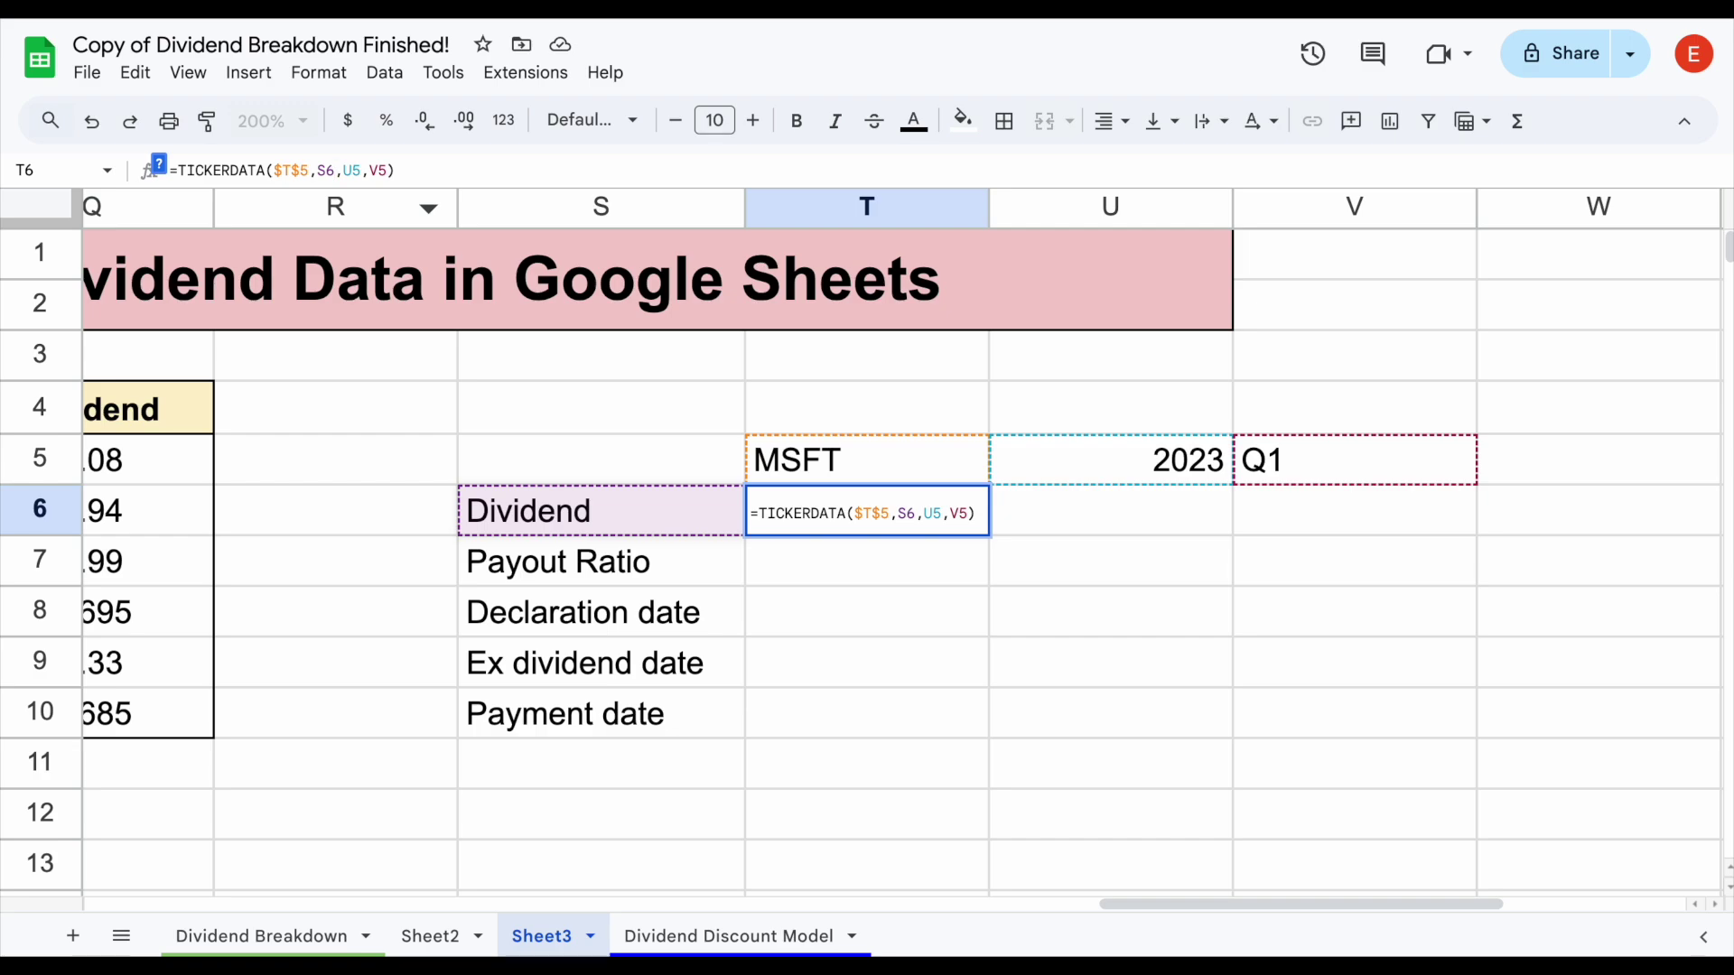
click(360, 170)
key(F4)
click(387, 170)
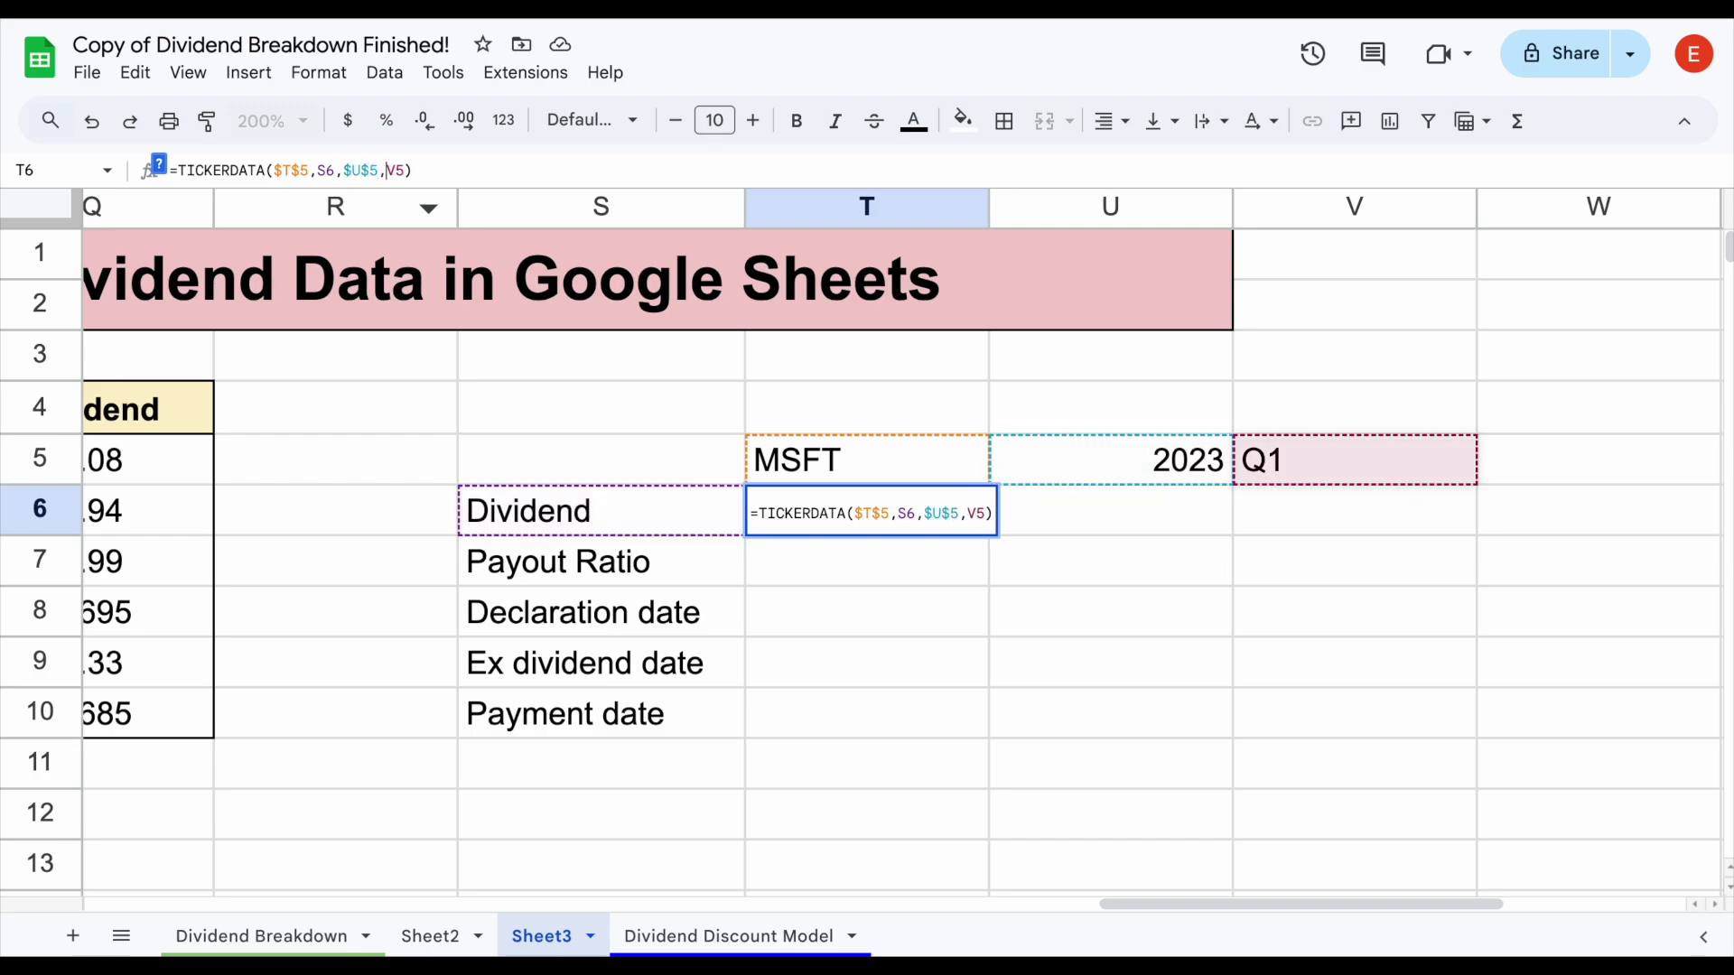
text($)
key(Right)
text($)
key(Return)
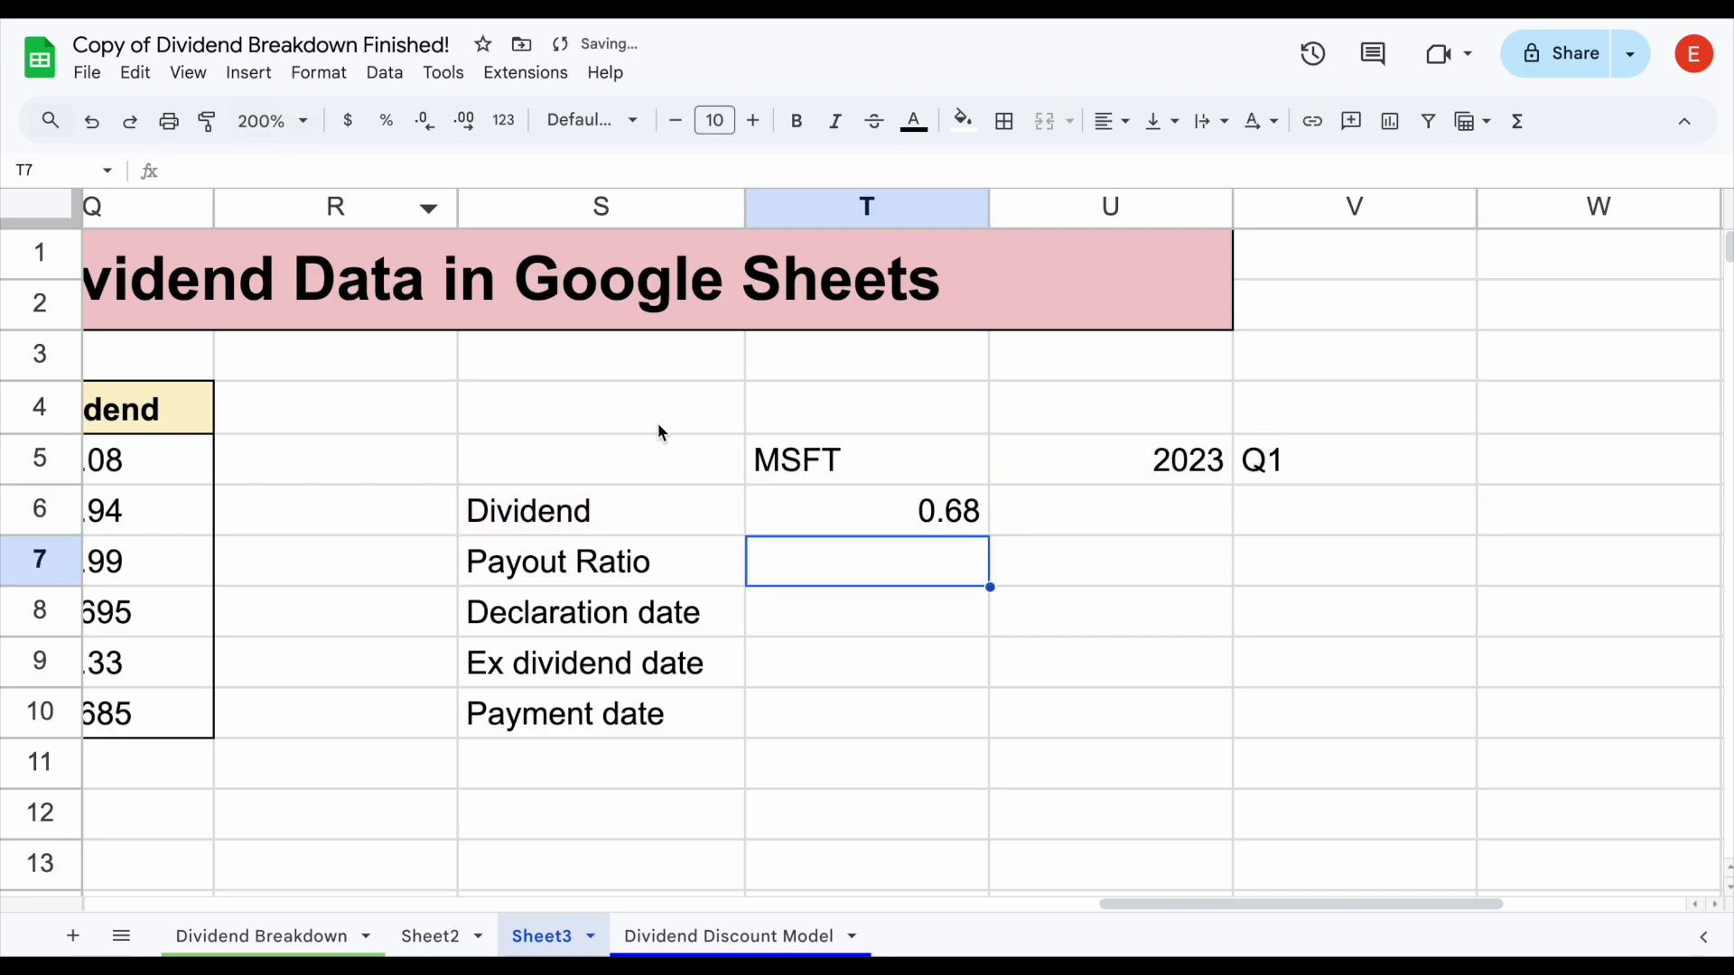
click(919, 512)
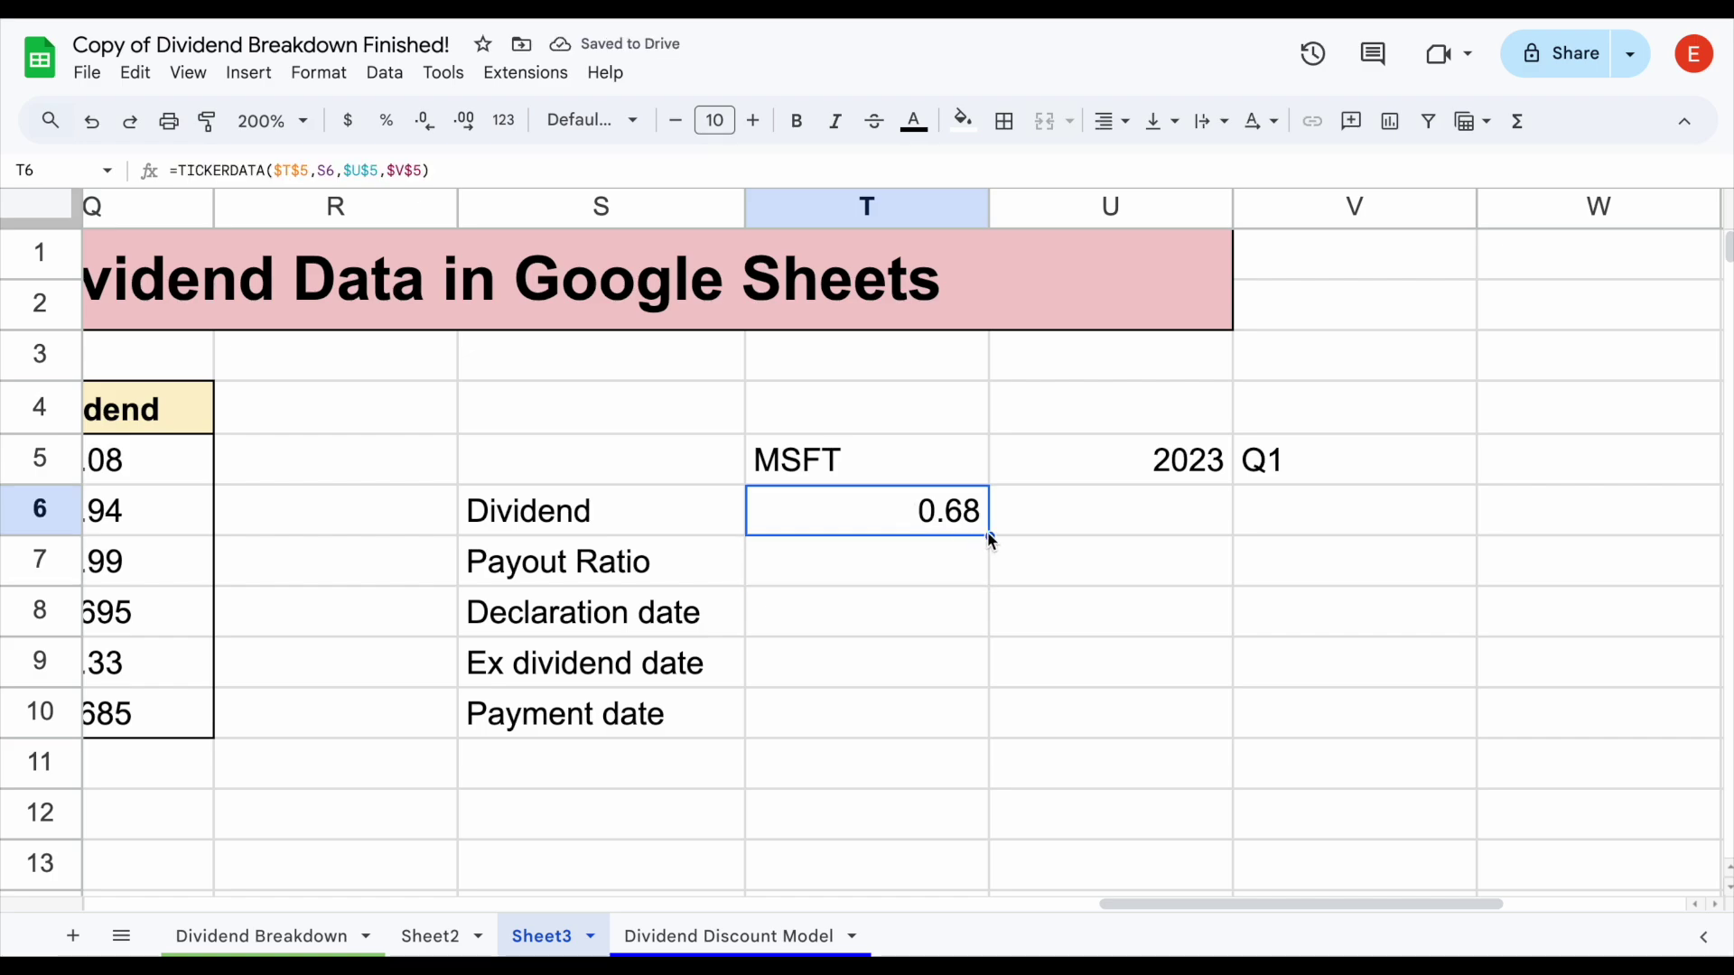
Fill T6's formula down to T10 and format T7's payout ratio as 26.32%.
drag(990, 538, 947, 742)
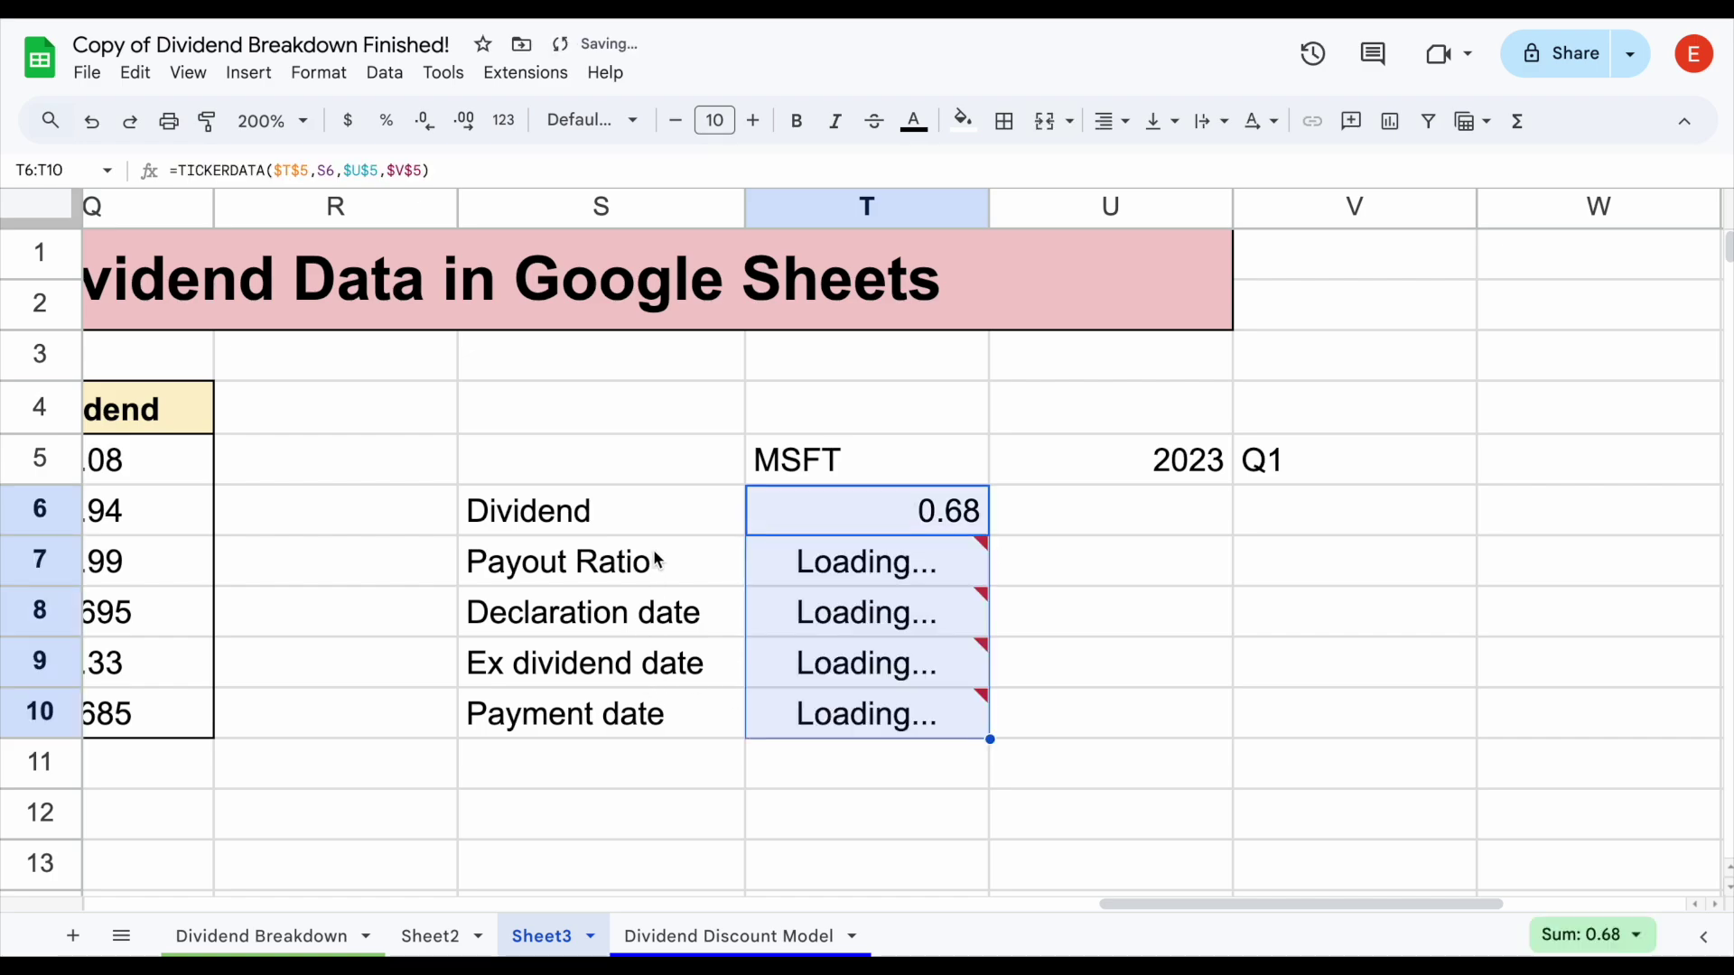
drag(659, 558, 648, 687)
click(997, 565)
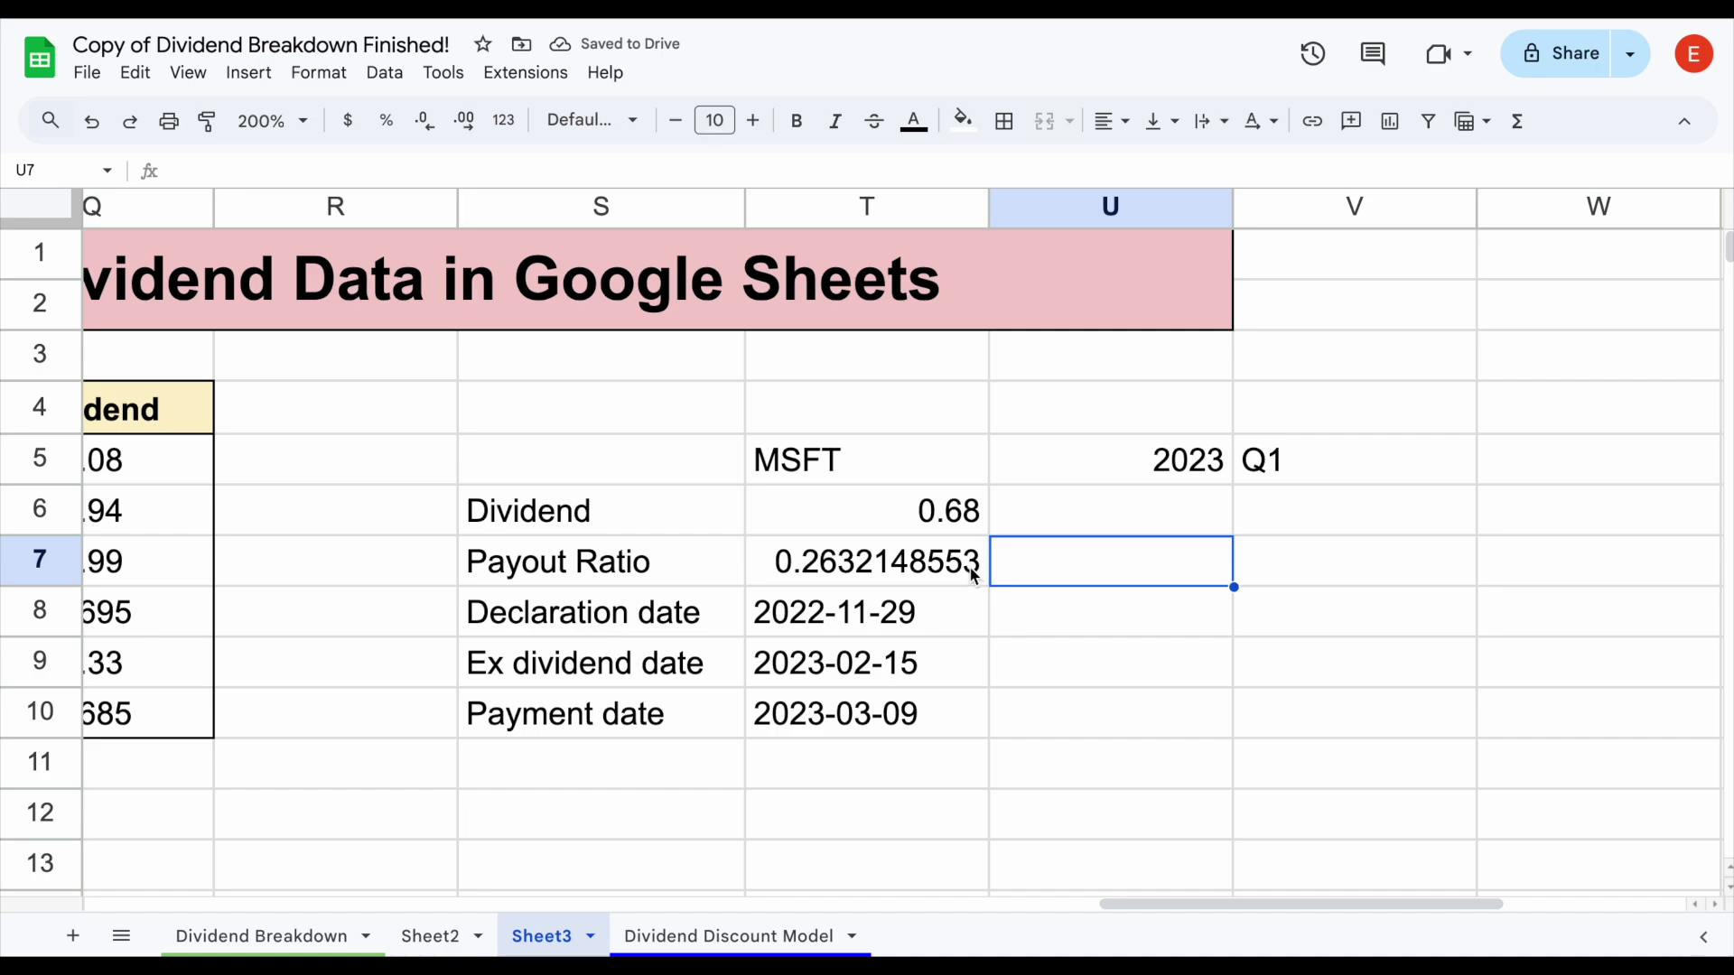
click(961, 582)
drag(961, 582, 945, 692)
click(940, 580)
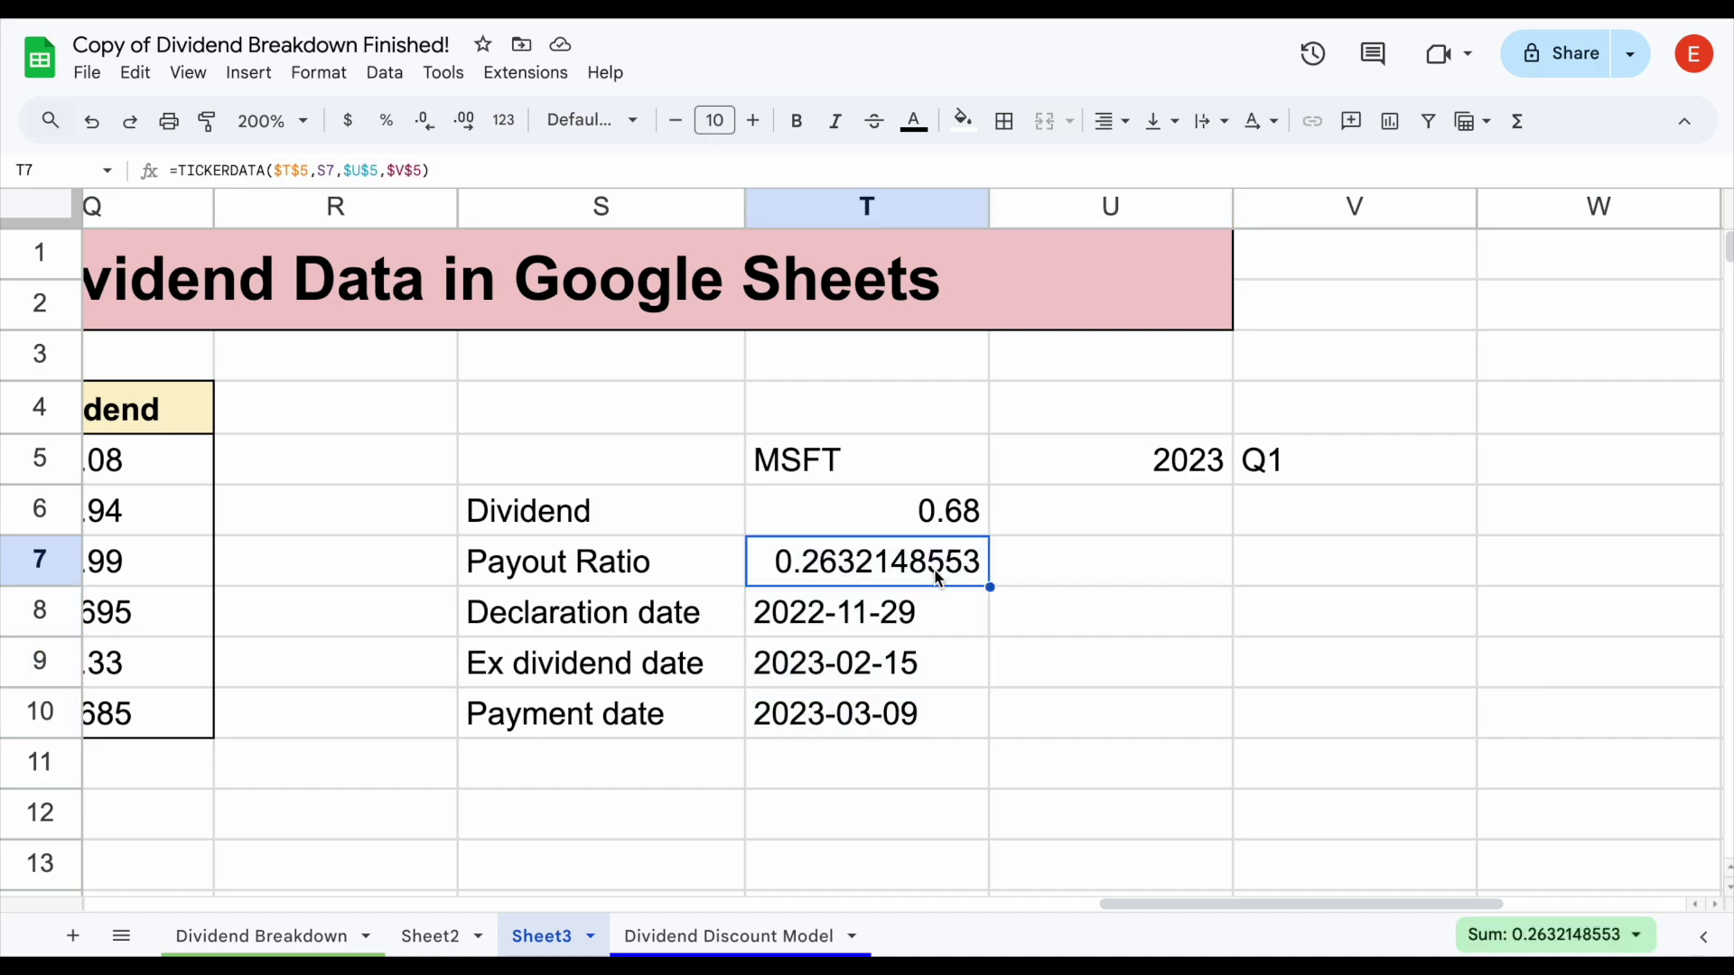
click(387, 120)
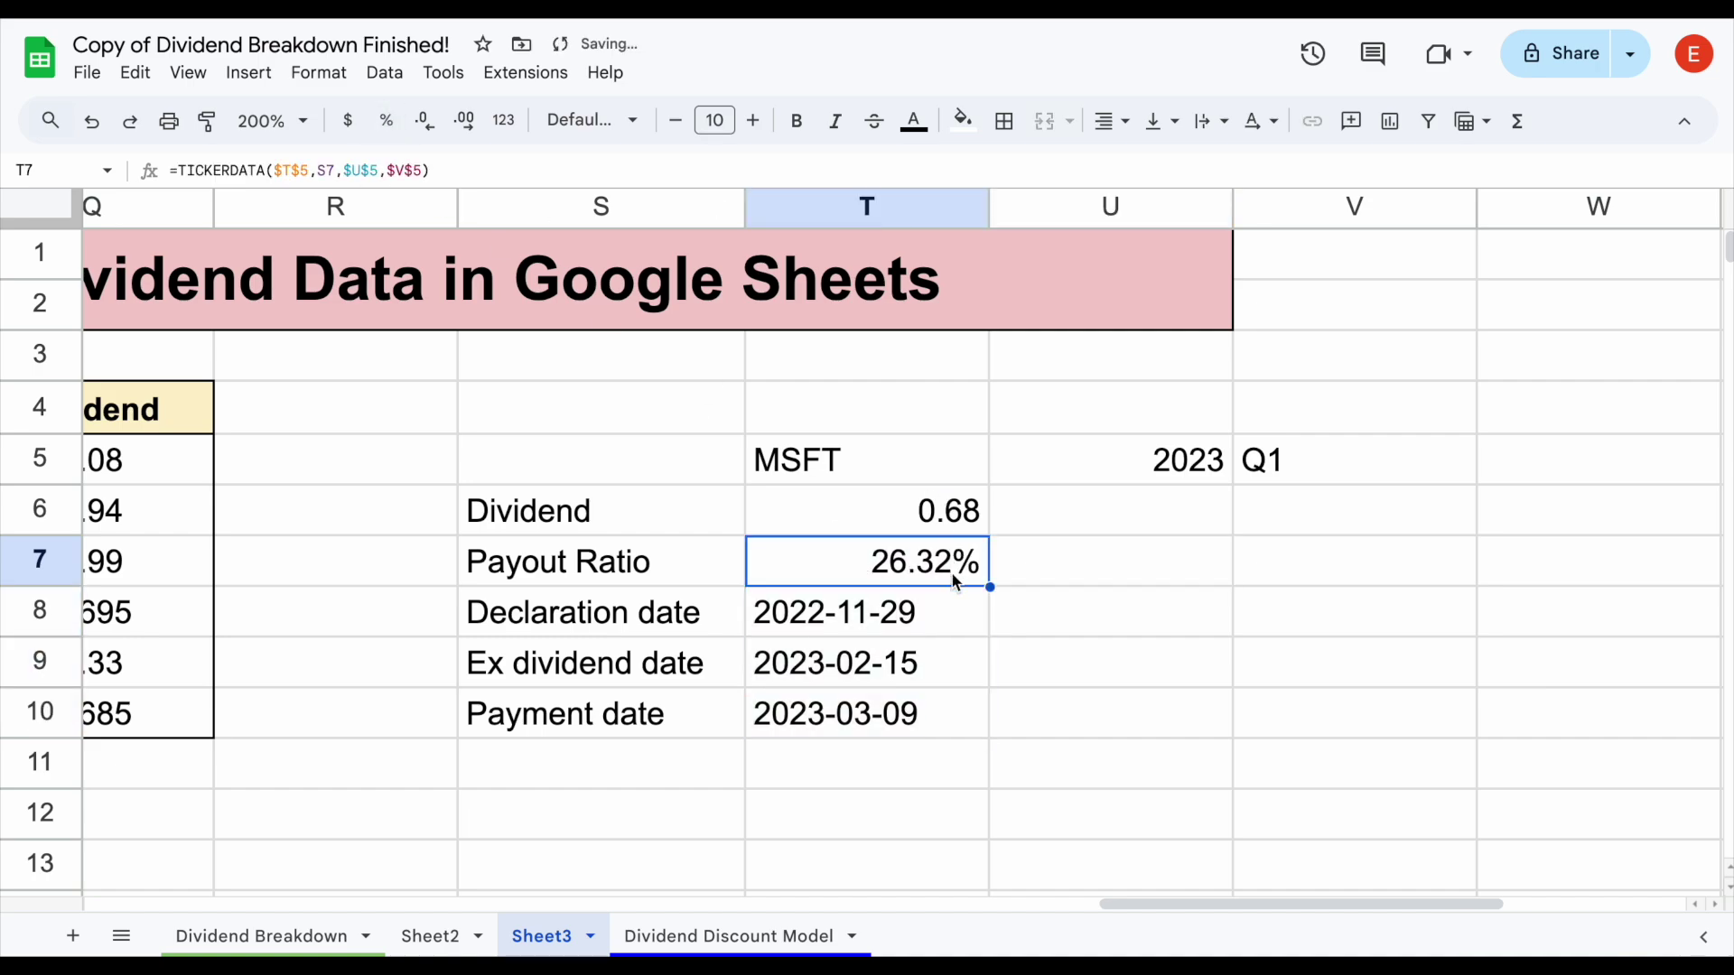
Review the declaration 2022-11-29, ex-dividend 2023-02-15 and payment 2023-03-09 rows.
drag(691, 614, 874, 623)
drag(712, 682, 844, 678)
drag(701, 723, 867, 718)
click(837, 764)
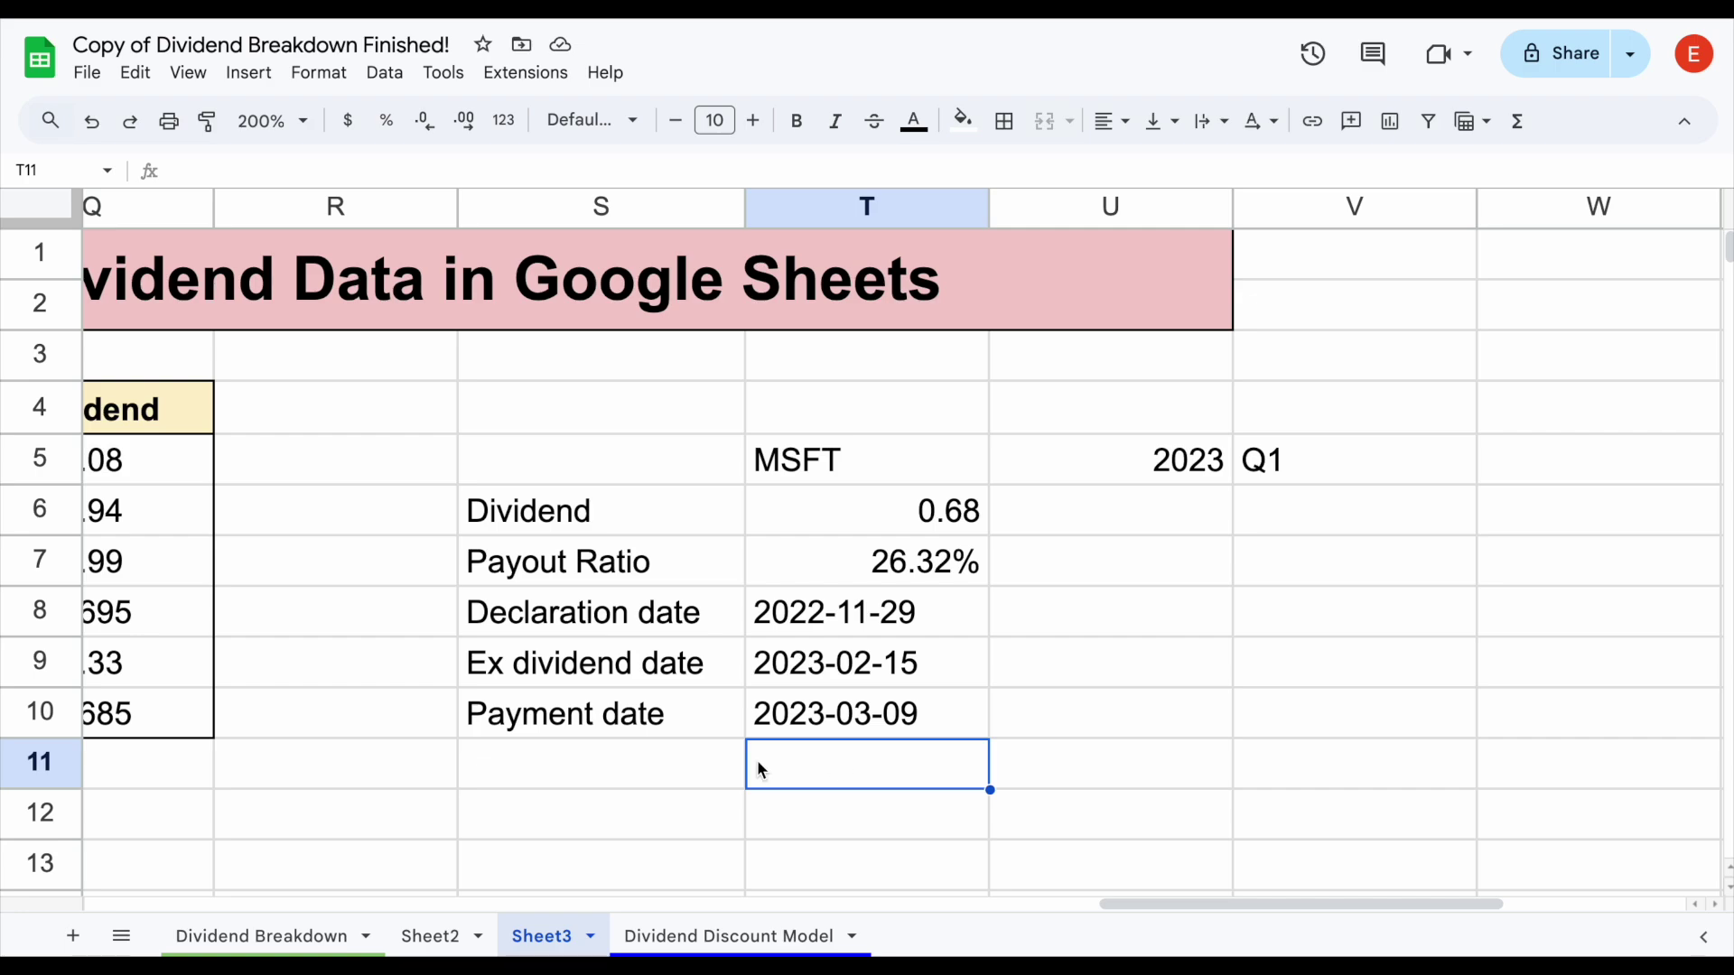
Add a 'Record date' row in S11 and extend the formula to return 2023-02-16.
click(660, 764)
text(Record date)
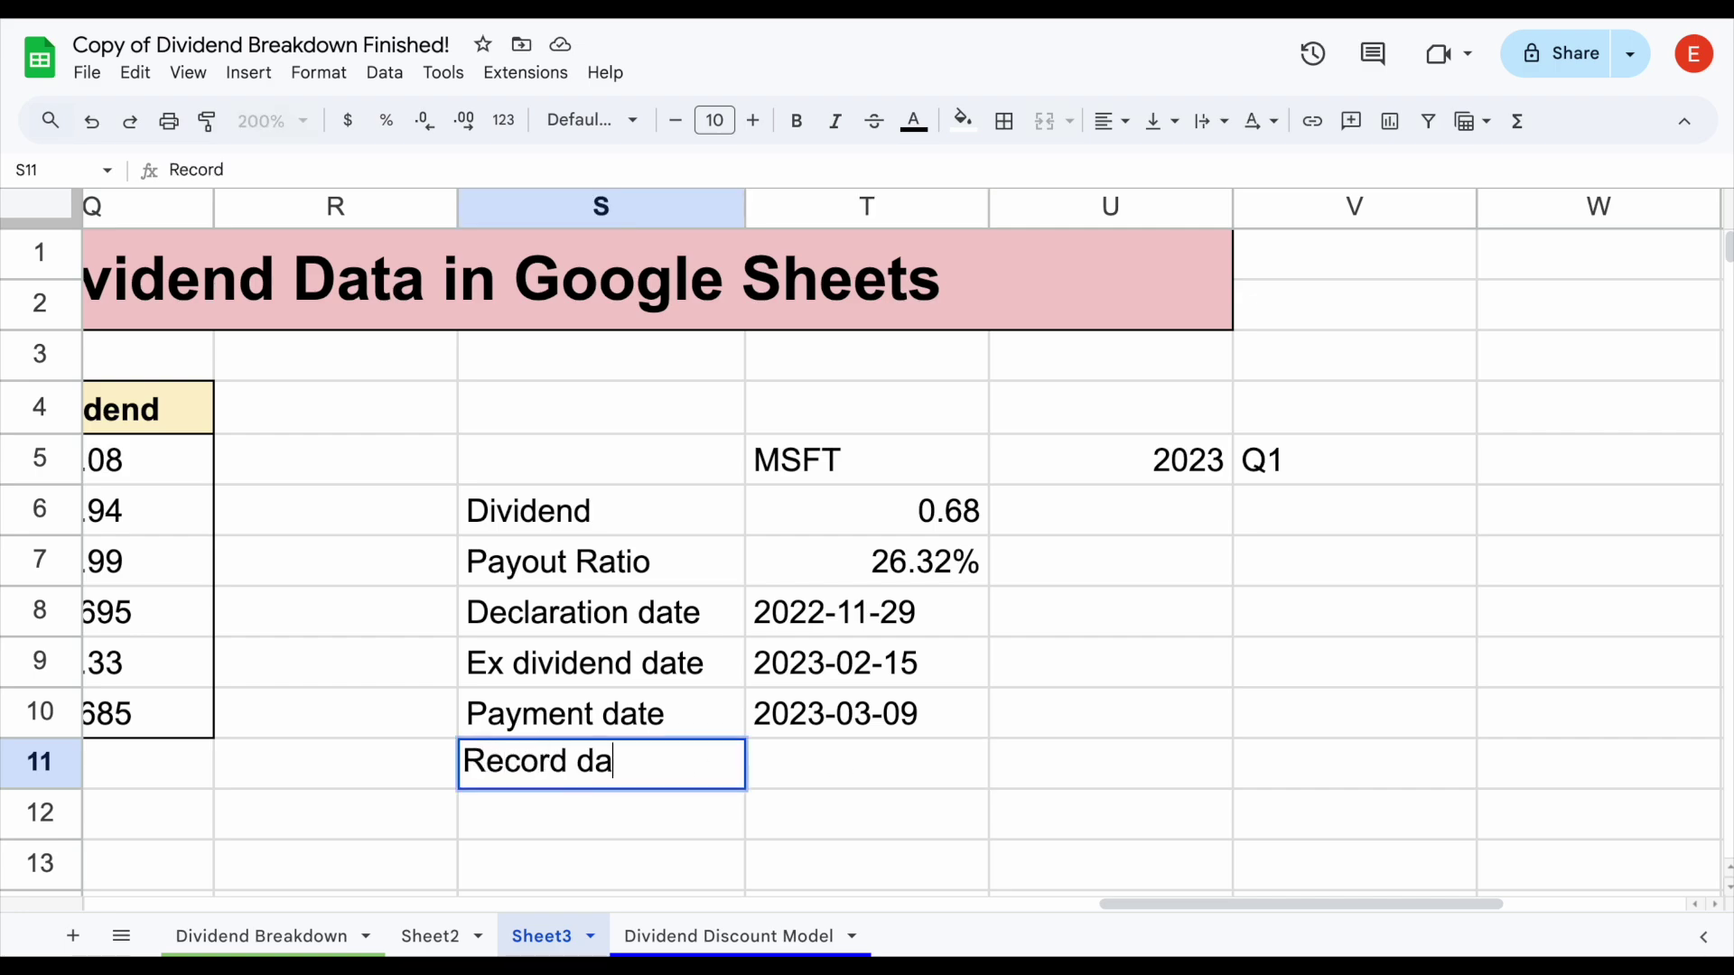
key(Return)
click(863, 736)
mouse_move(990, 742)
mouse_down()
mouse_move(987, 778)
mouse_move(1009, 766)
mouse_up()
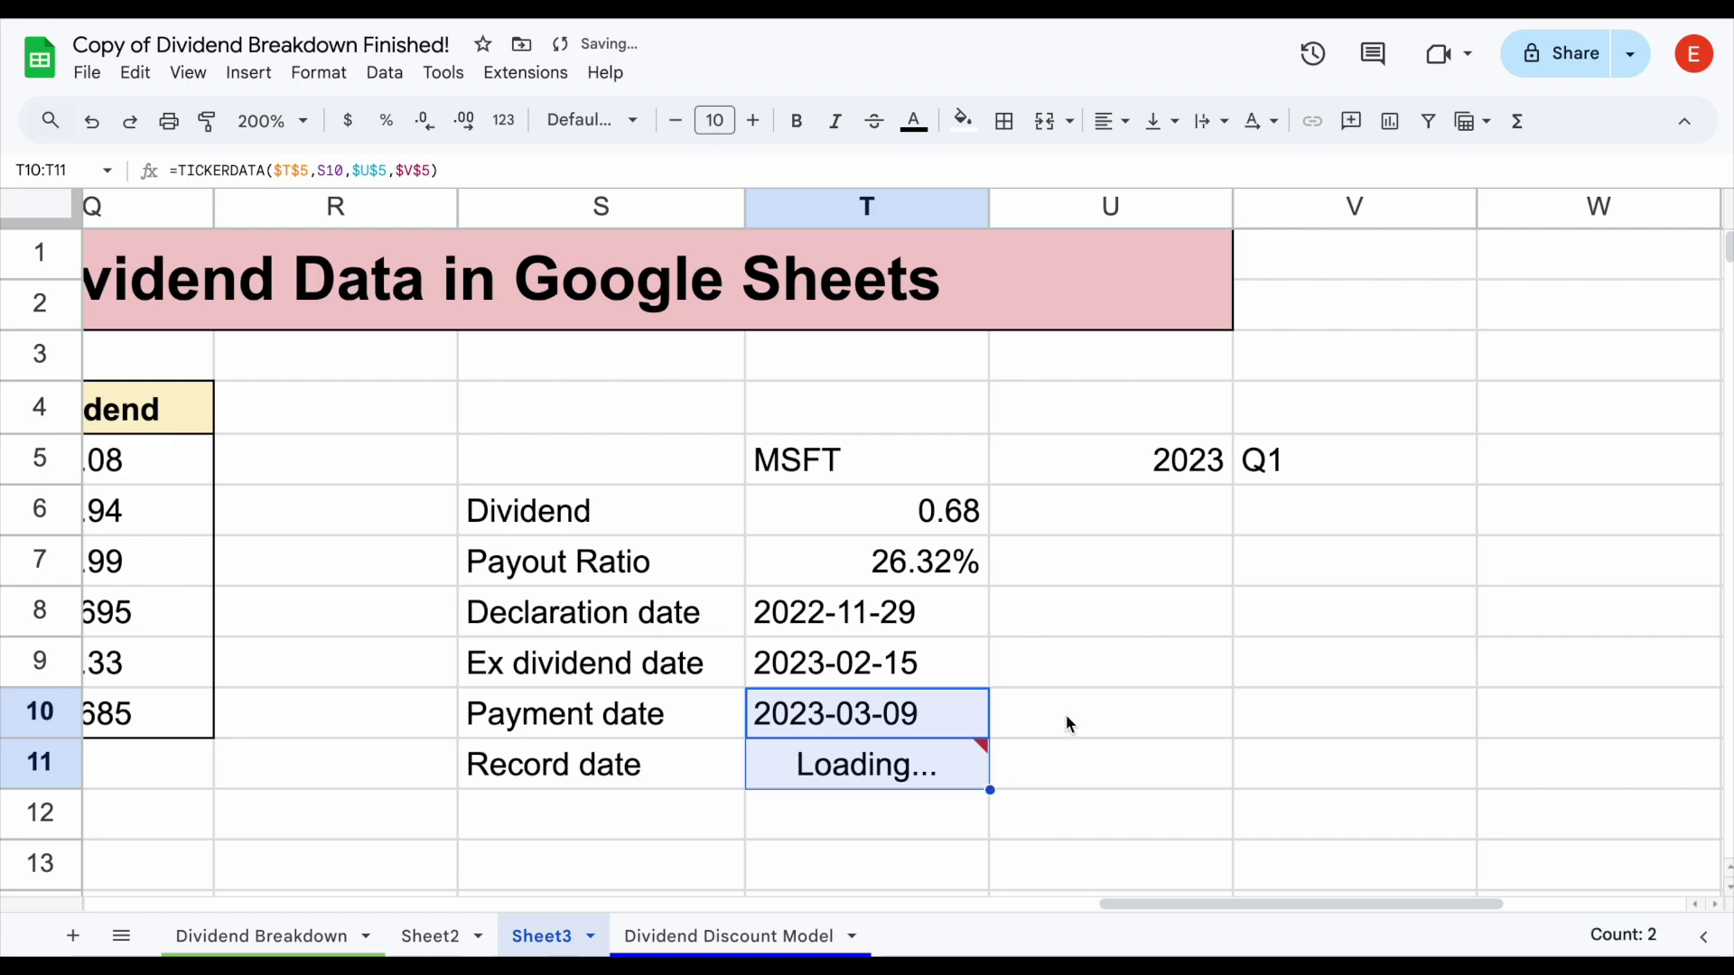
click(954, 763)
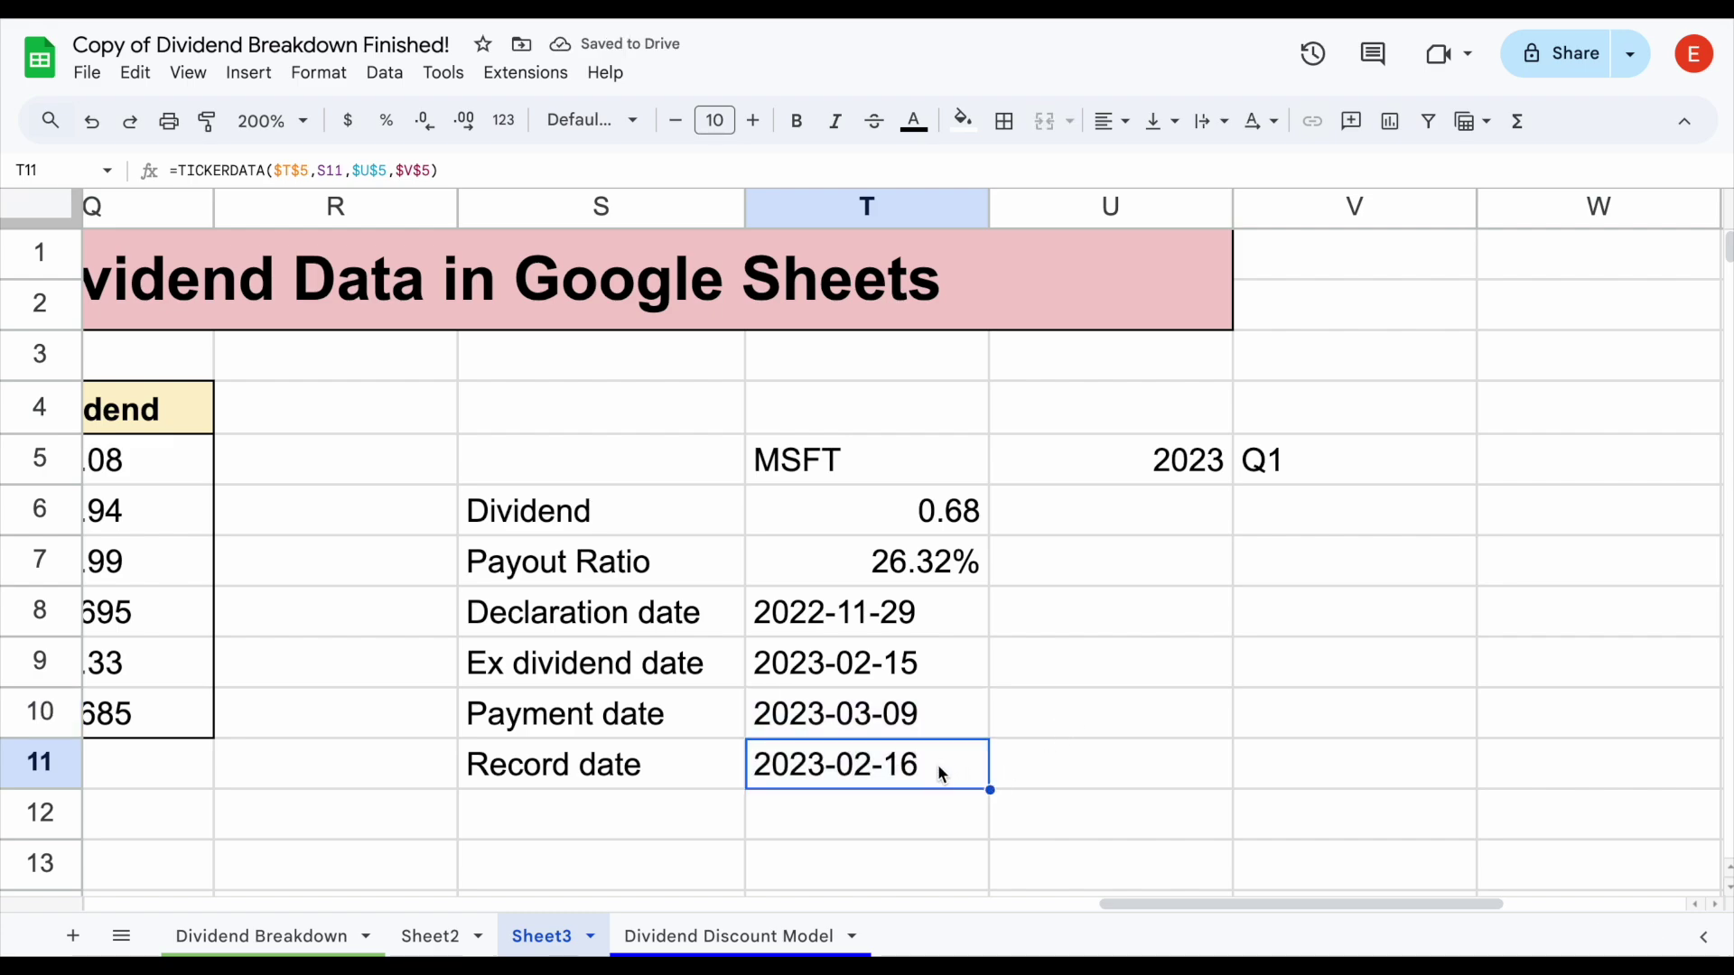
Review the S6:T11 table and its Q1 and MSFT inputs, then open the Tickerdata Docs page.
drag(939, 772, 936, 610)
drag(681, 514, 851, 763)
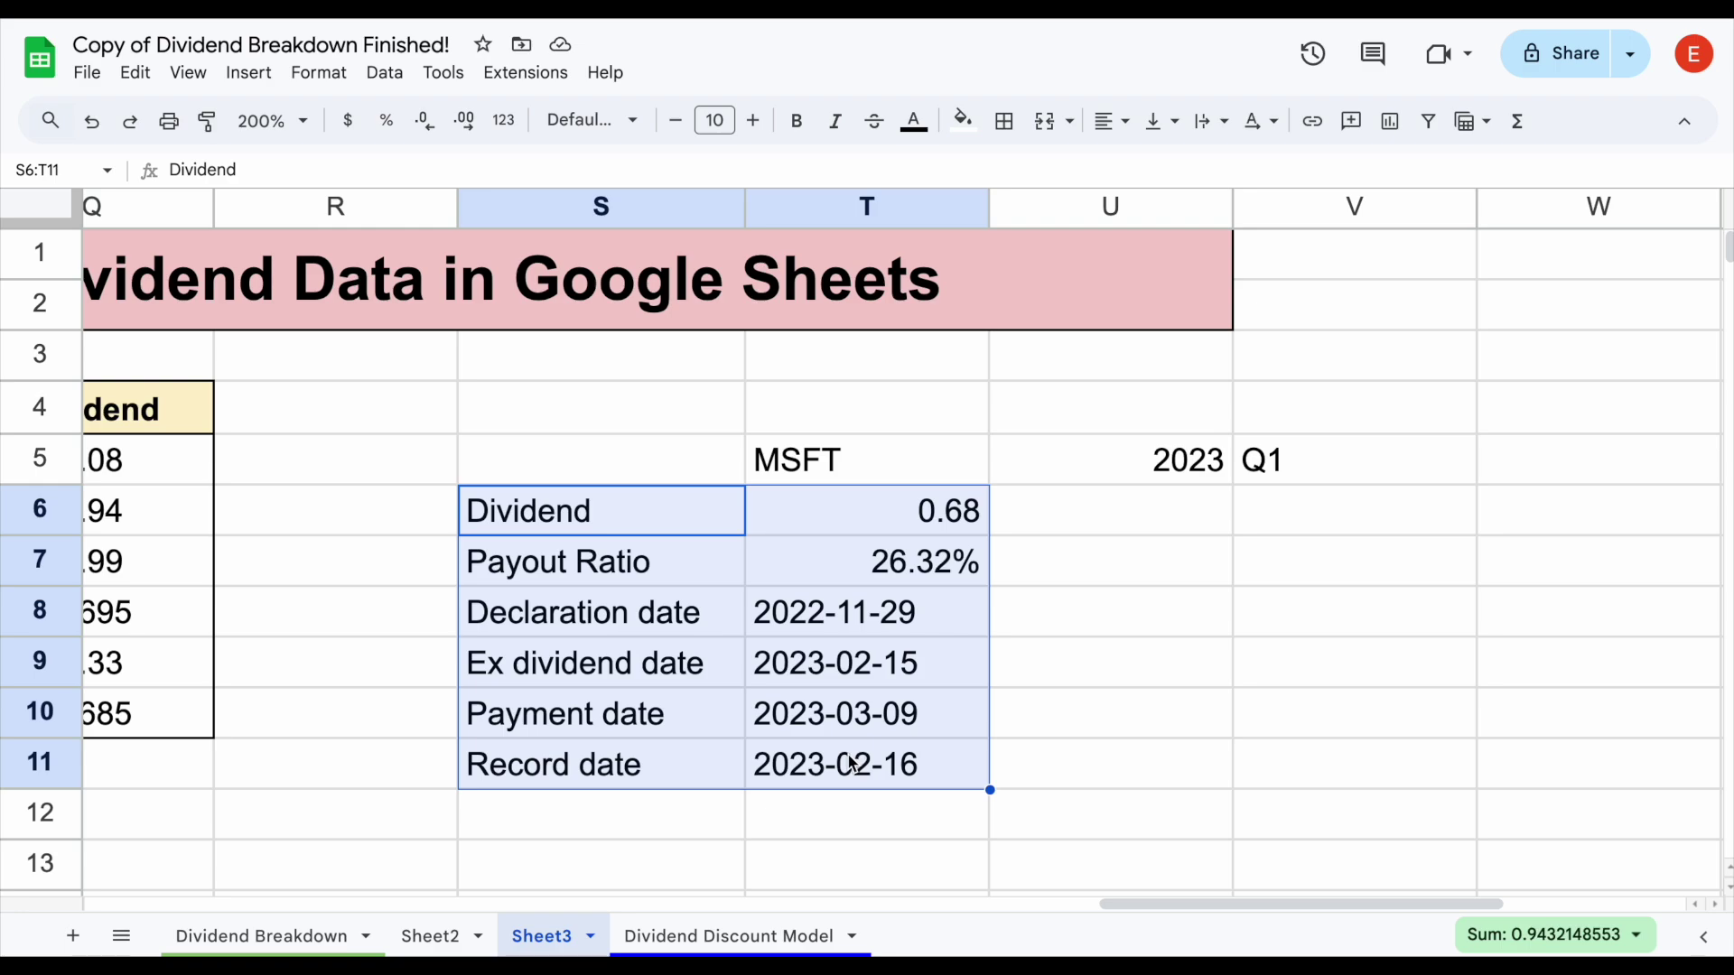
click(1373, 472)
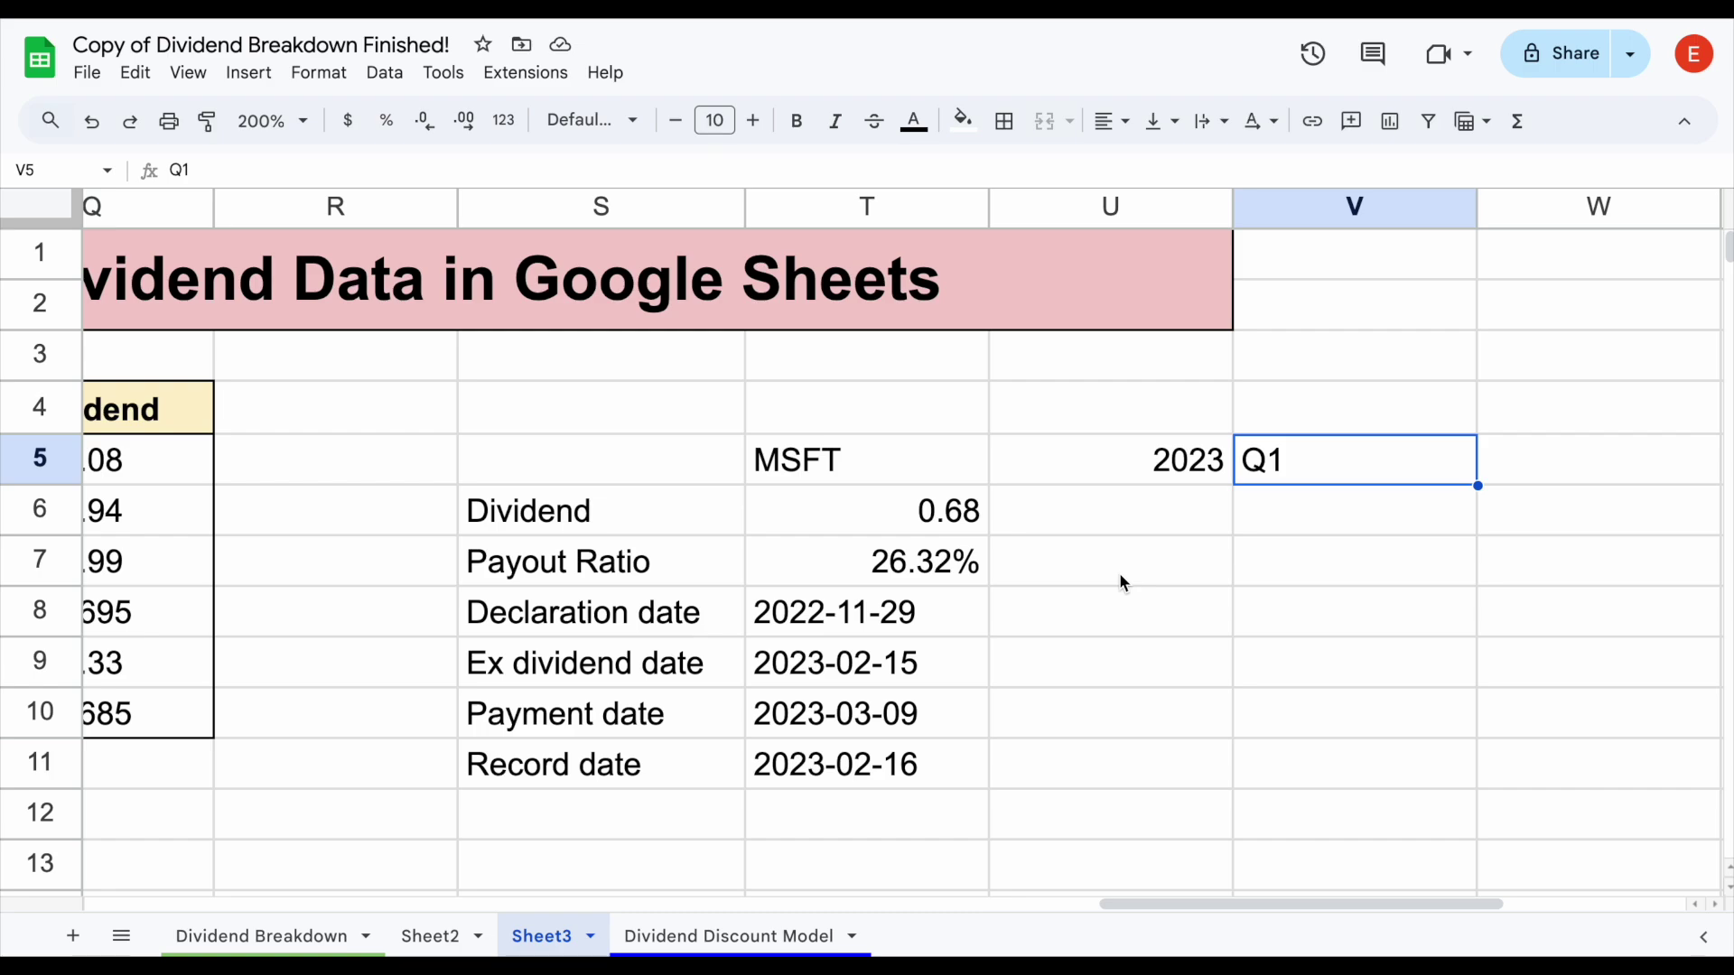
click(891, 463)
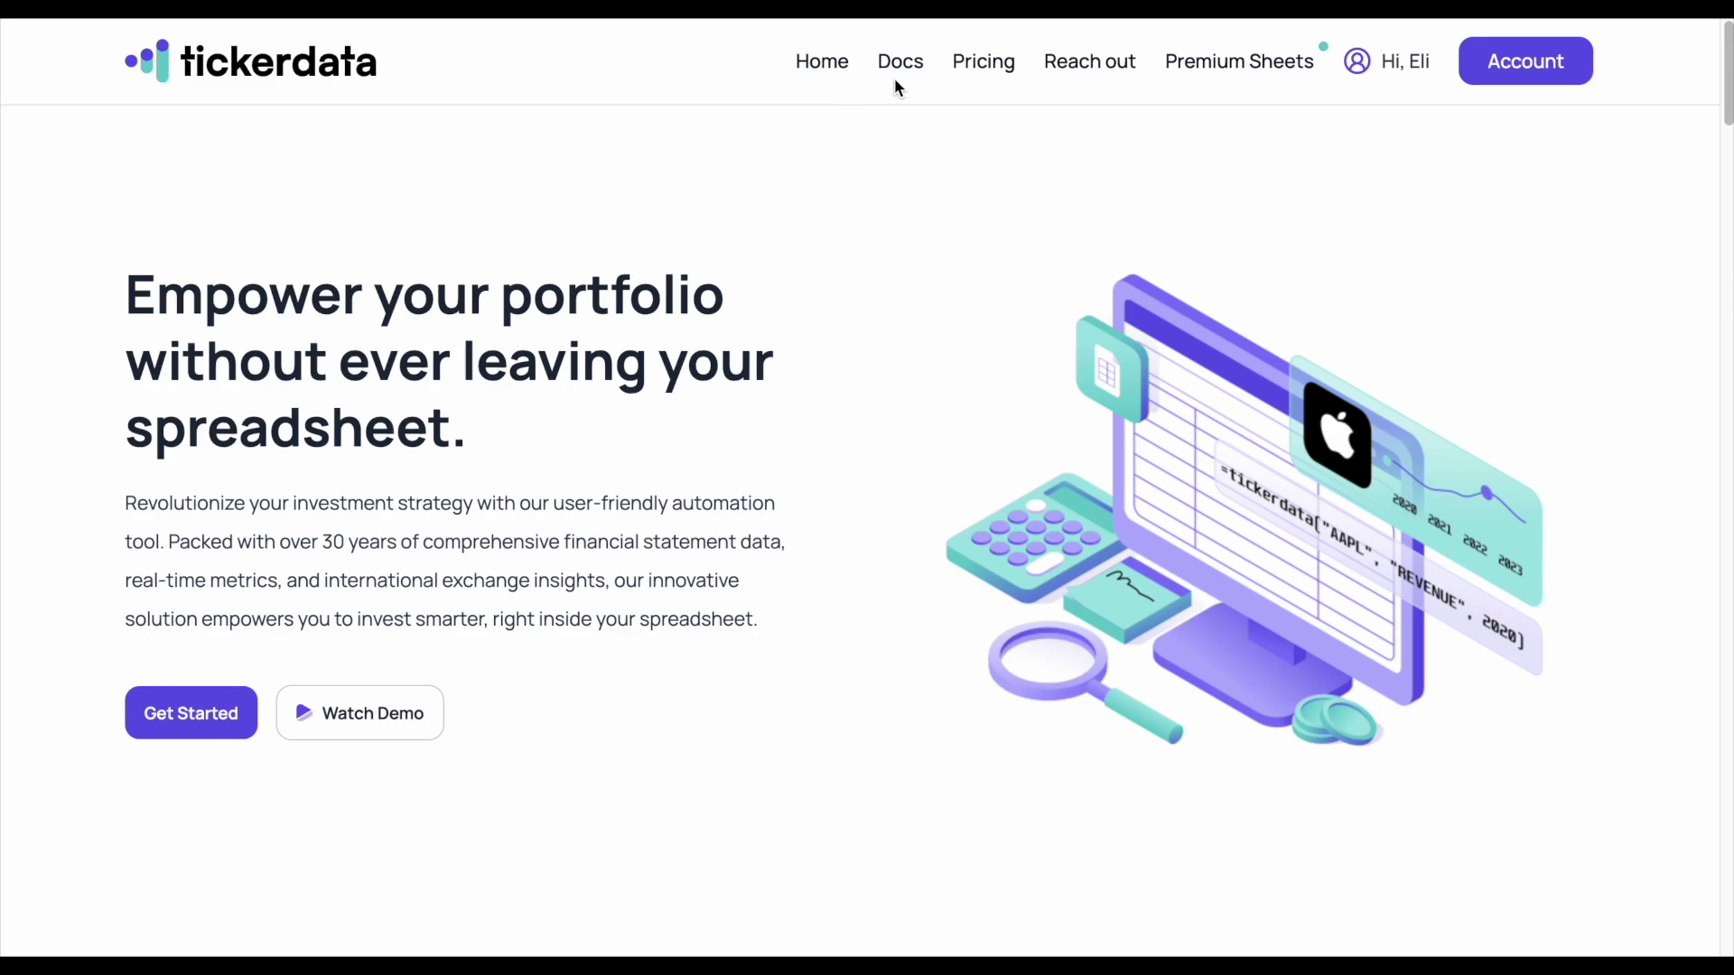
click(903, 65)
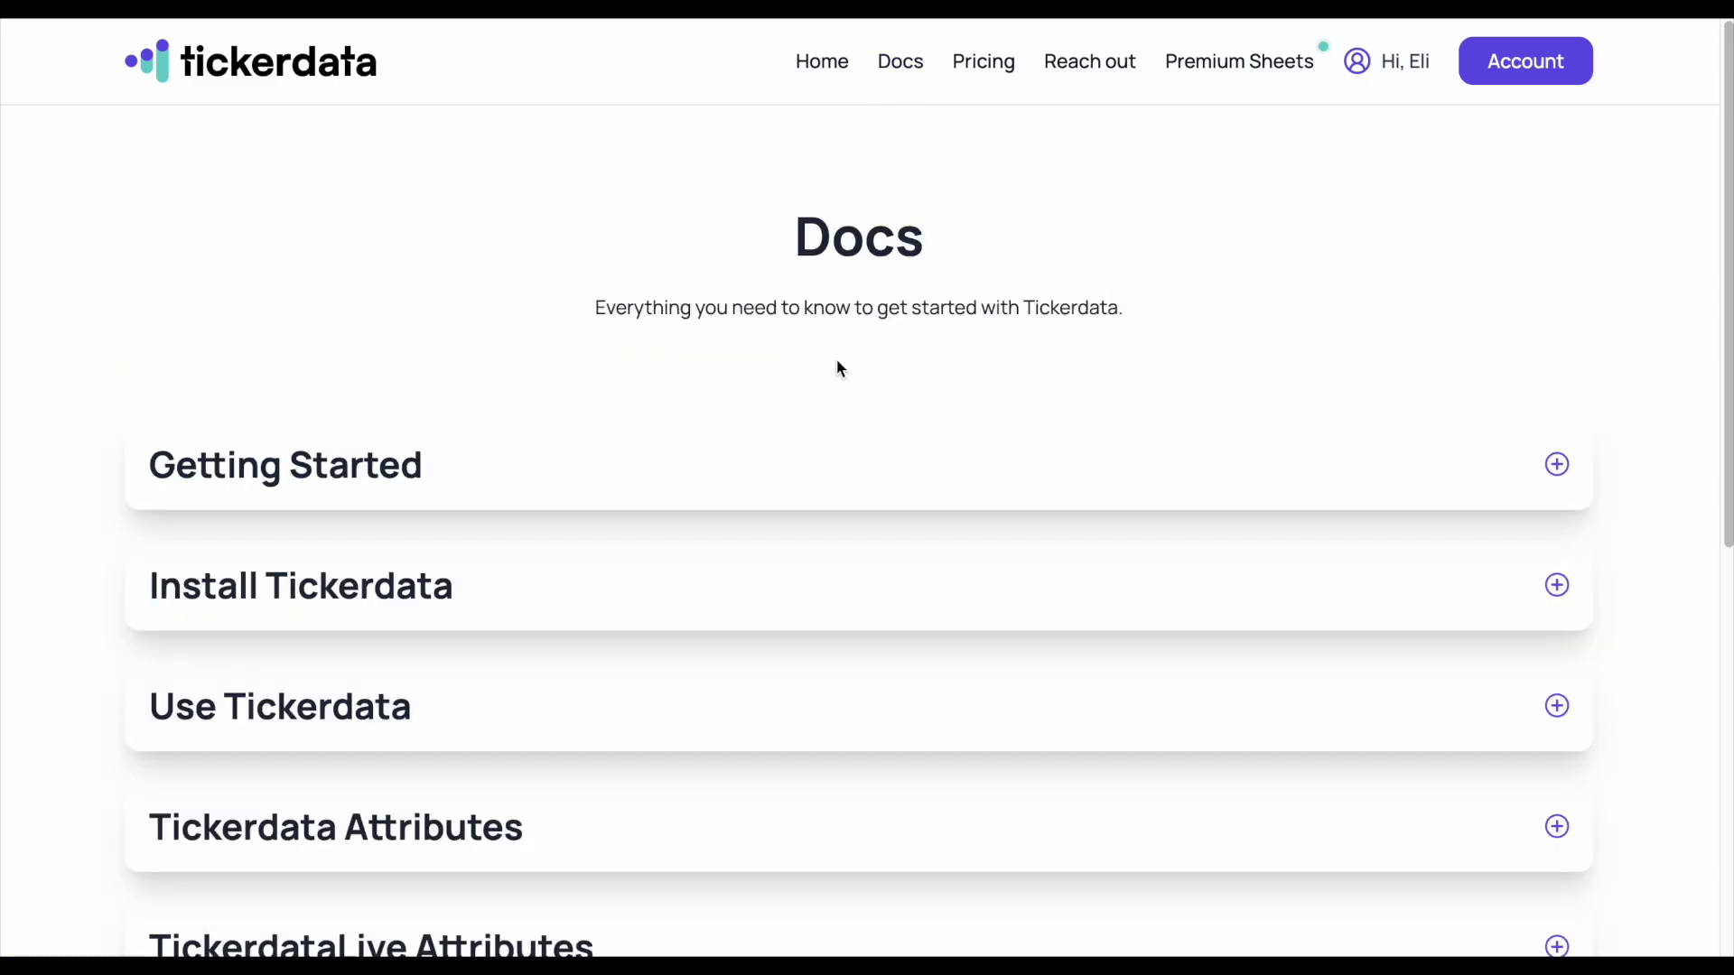
Expand Tickerdata Exchanges and browse the page listing 71 supported exchanges.
scroll(837, 359, down, 5)
click(757, 534)
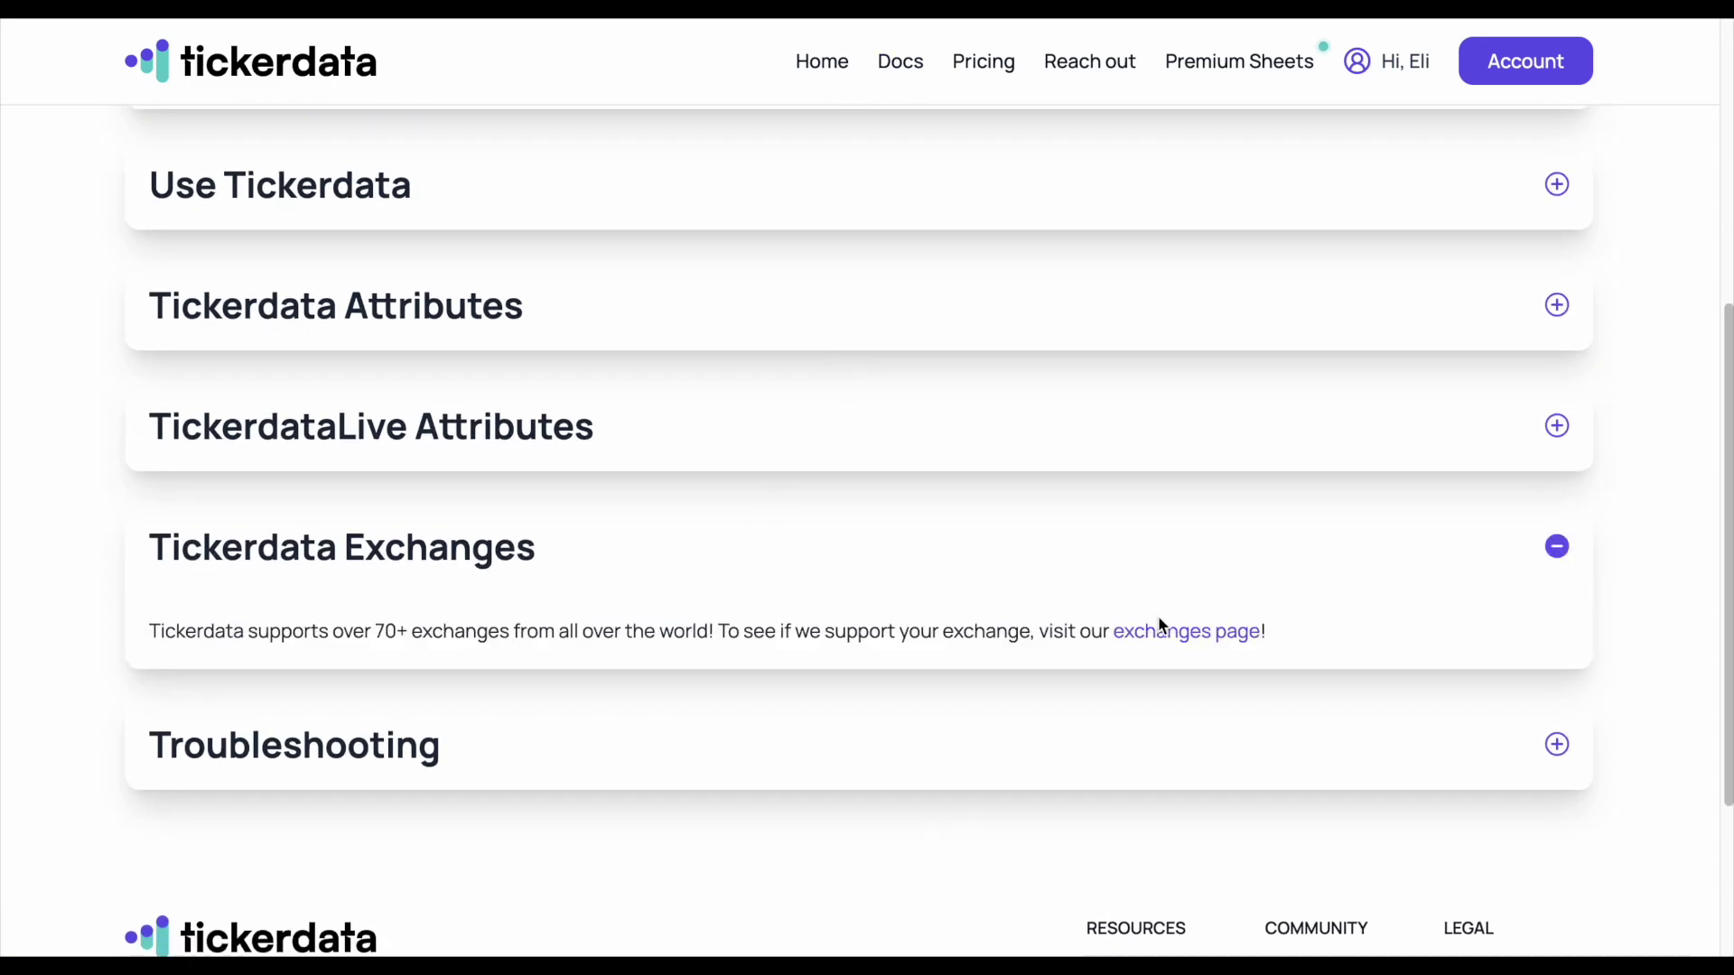
click(1172, 630)
scroll(1615, 390, down, 3)
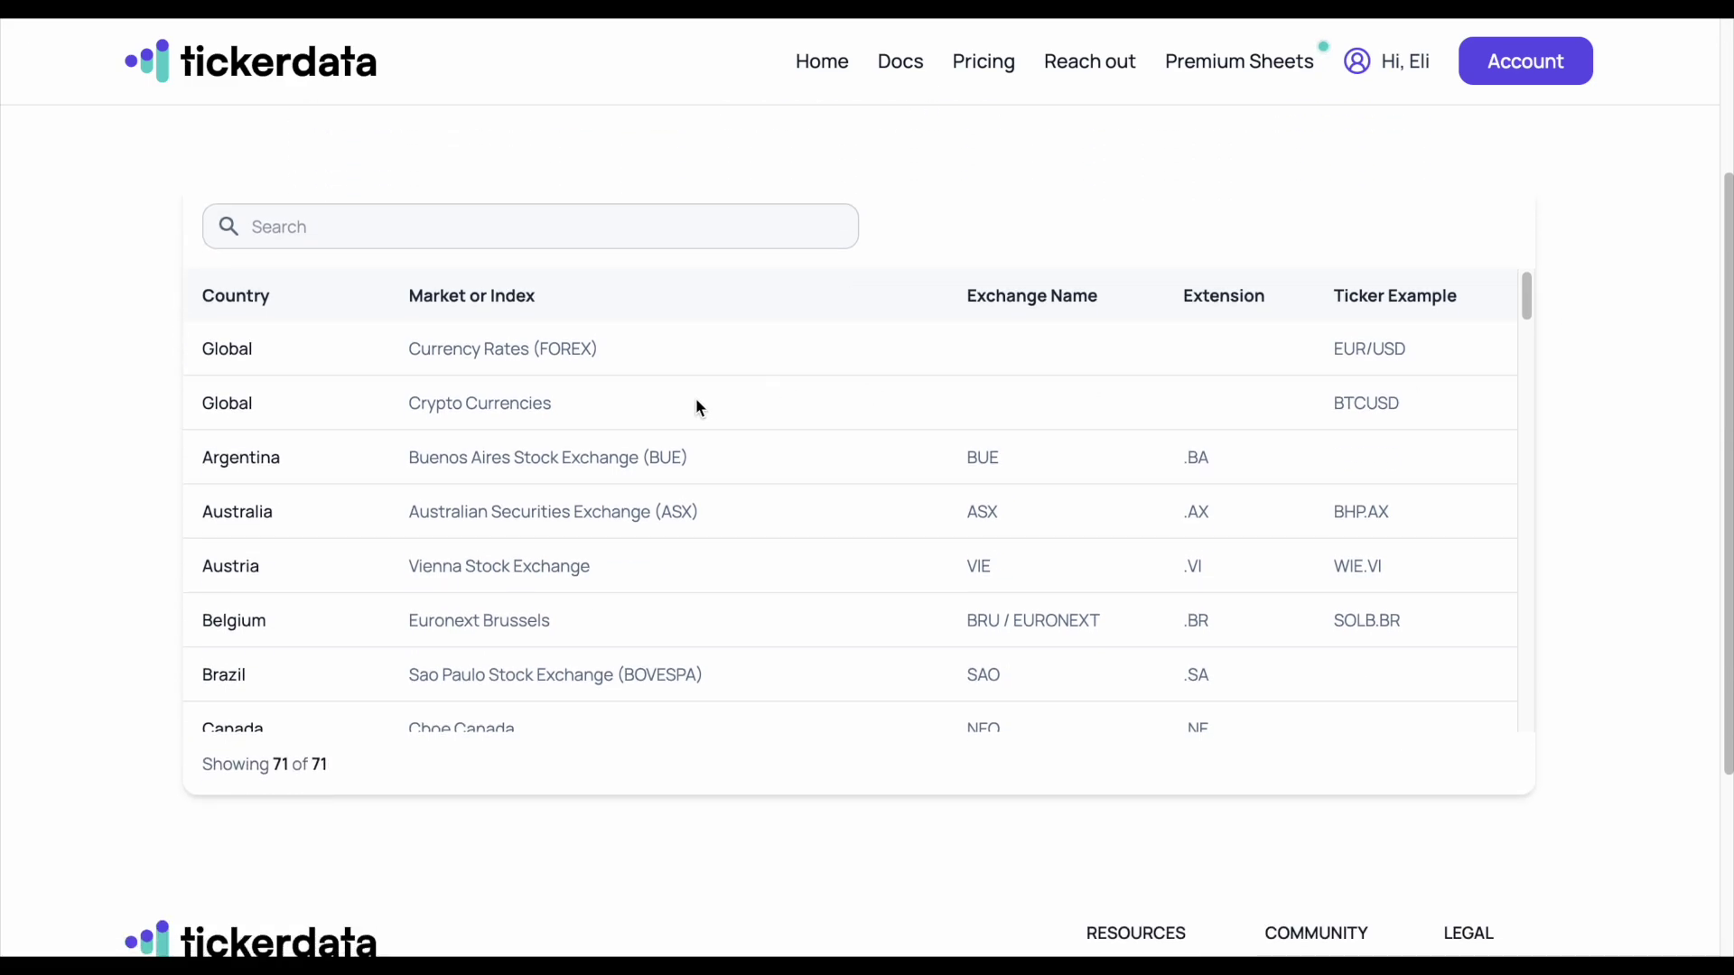
scroll(665, 438, down, 8)
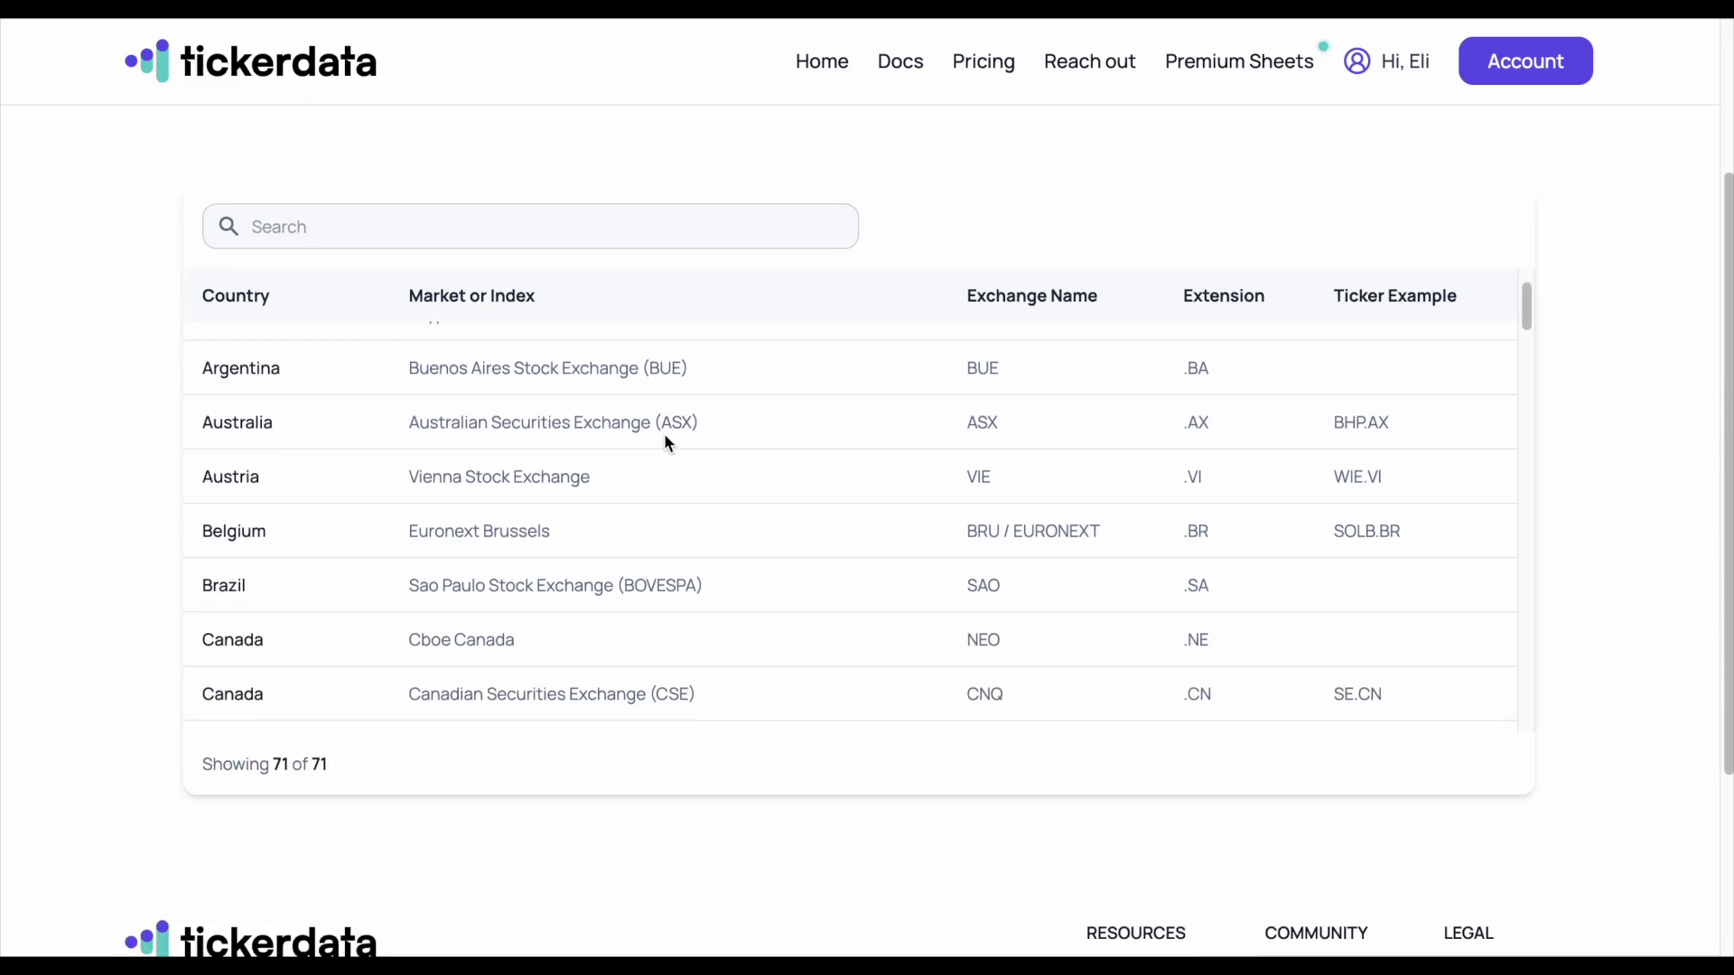
scroll(667, 452, down, 10)
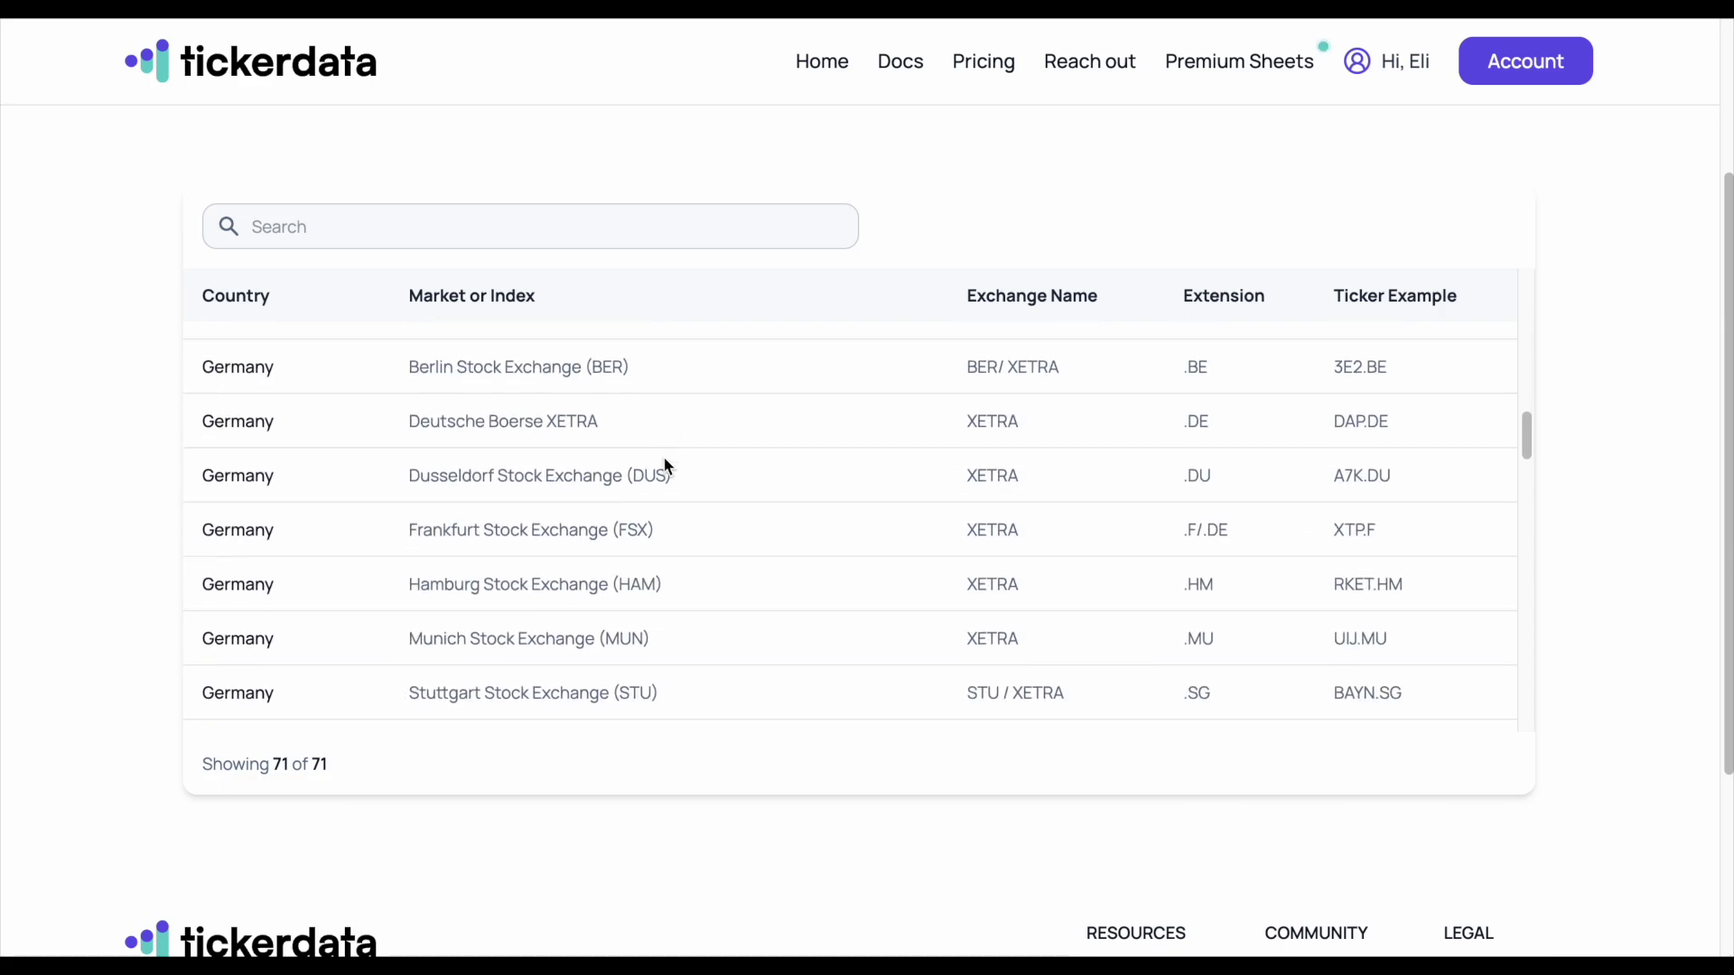
scroll(663, 463, down, 3)
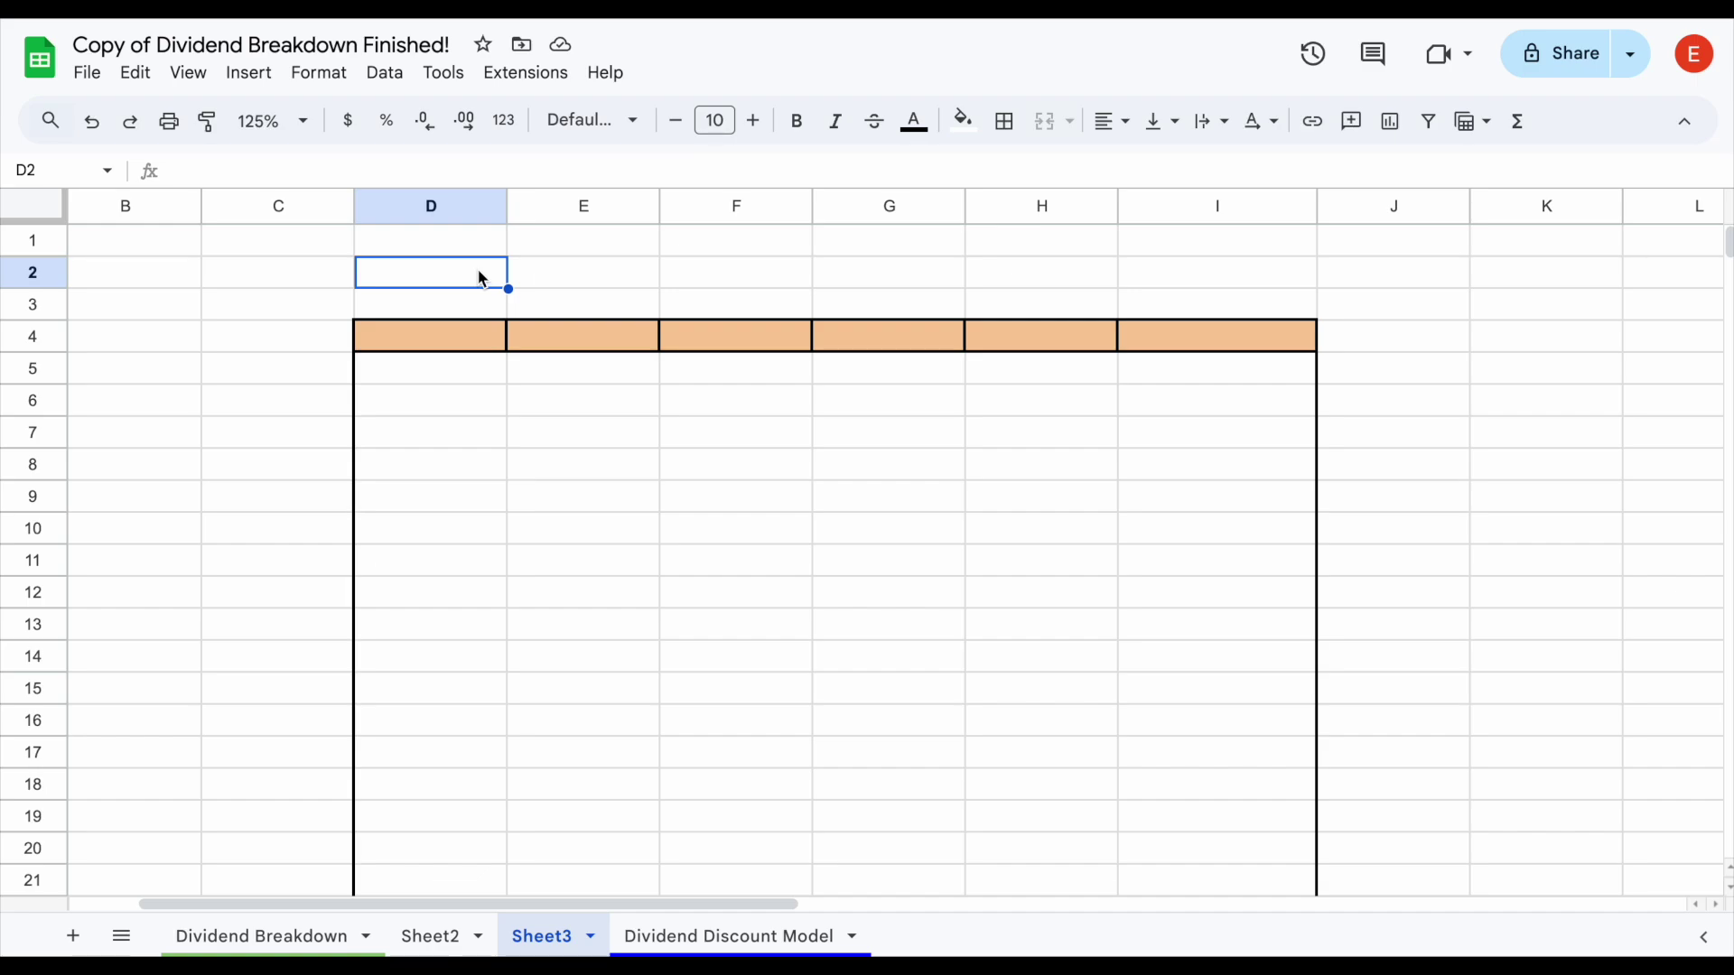
Enter =TICKERDATA("MSFT","dividend") in D4 to load MSFT's full dividend history.
click(460, 347)
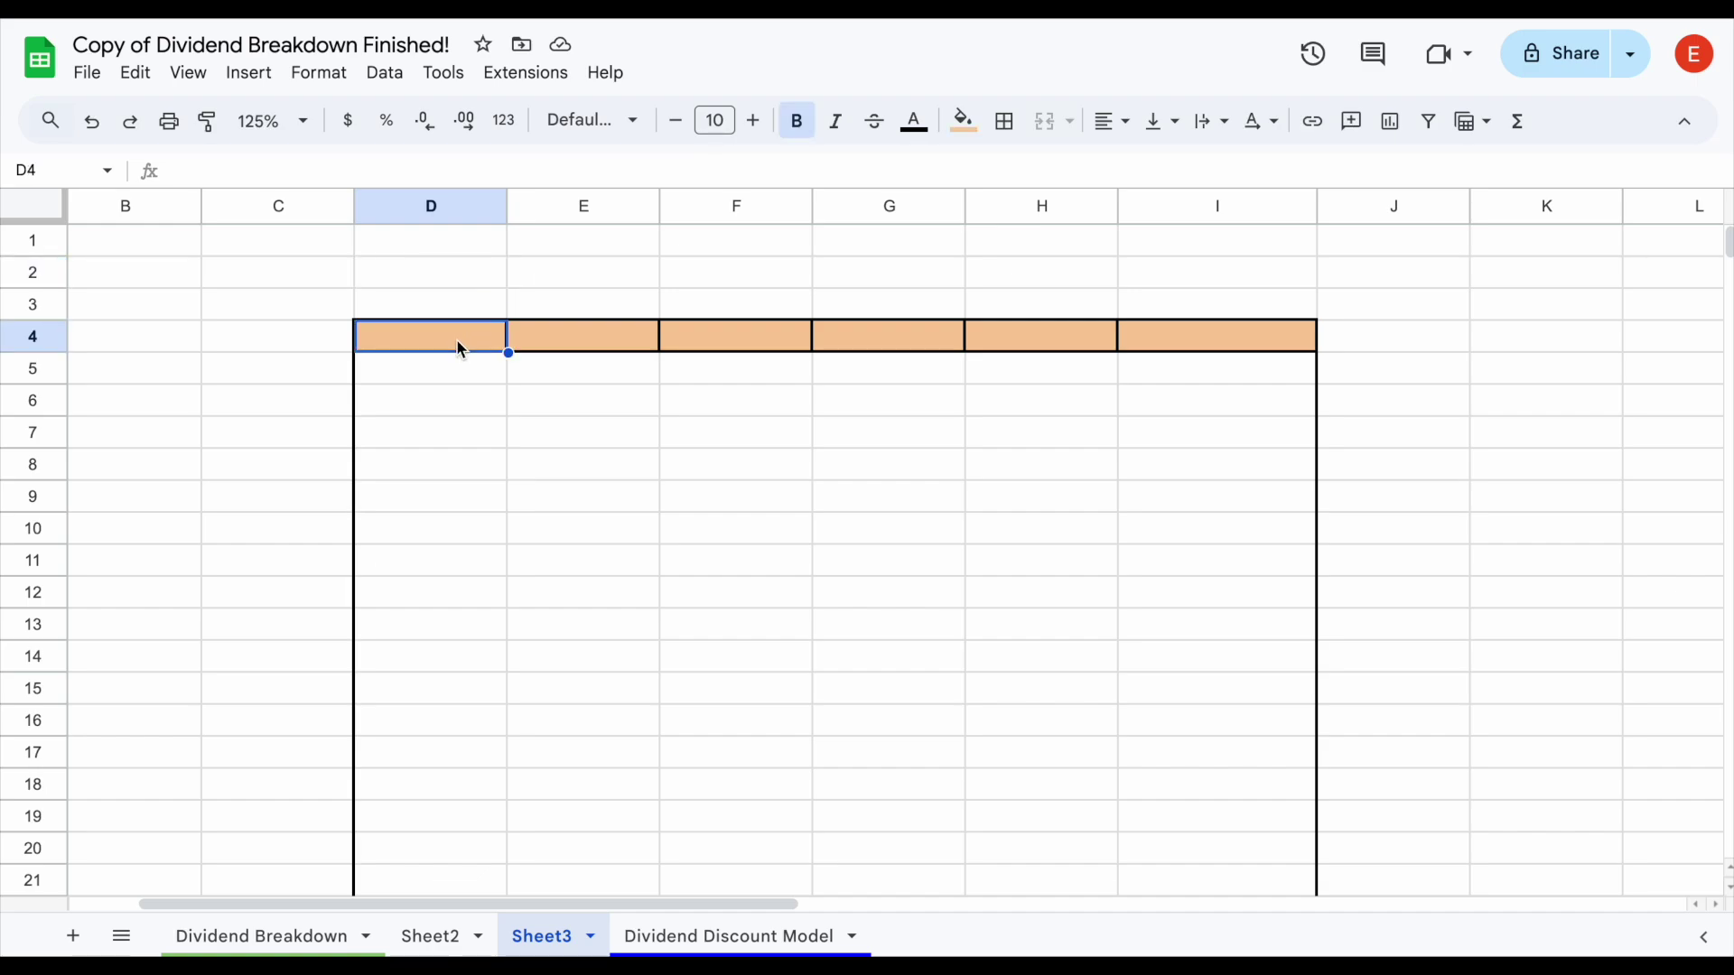
text(=tick)
key(Tab)
text("MSFT","di)
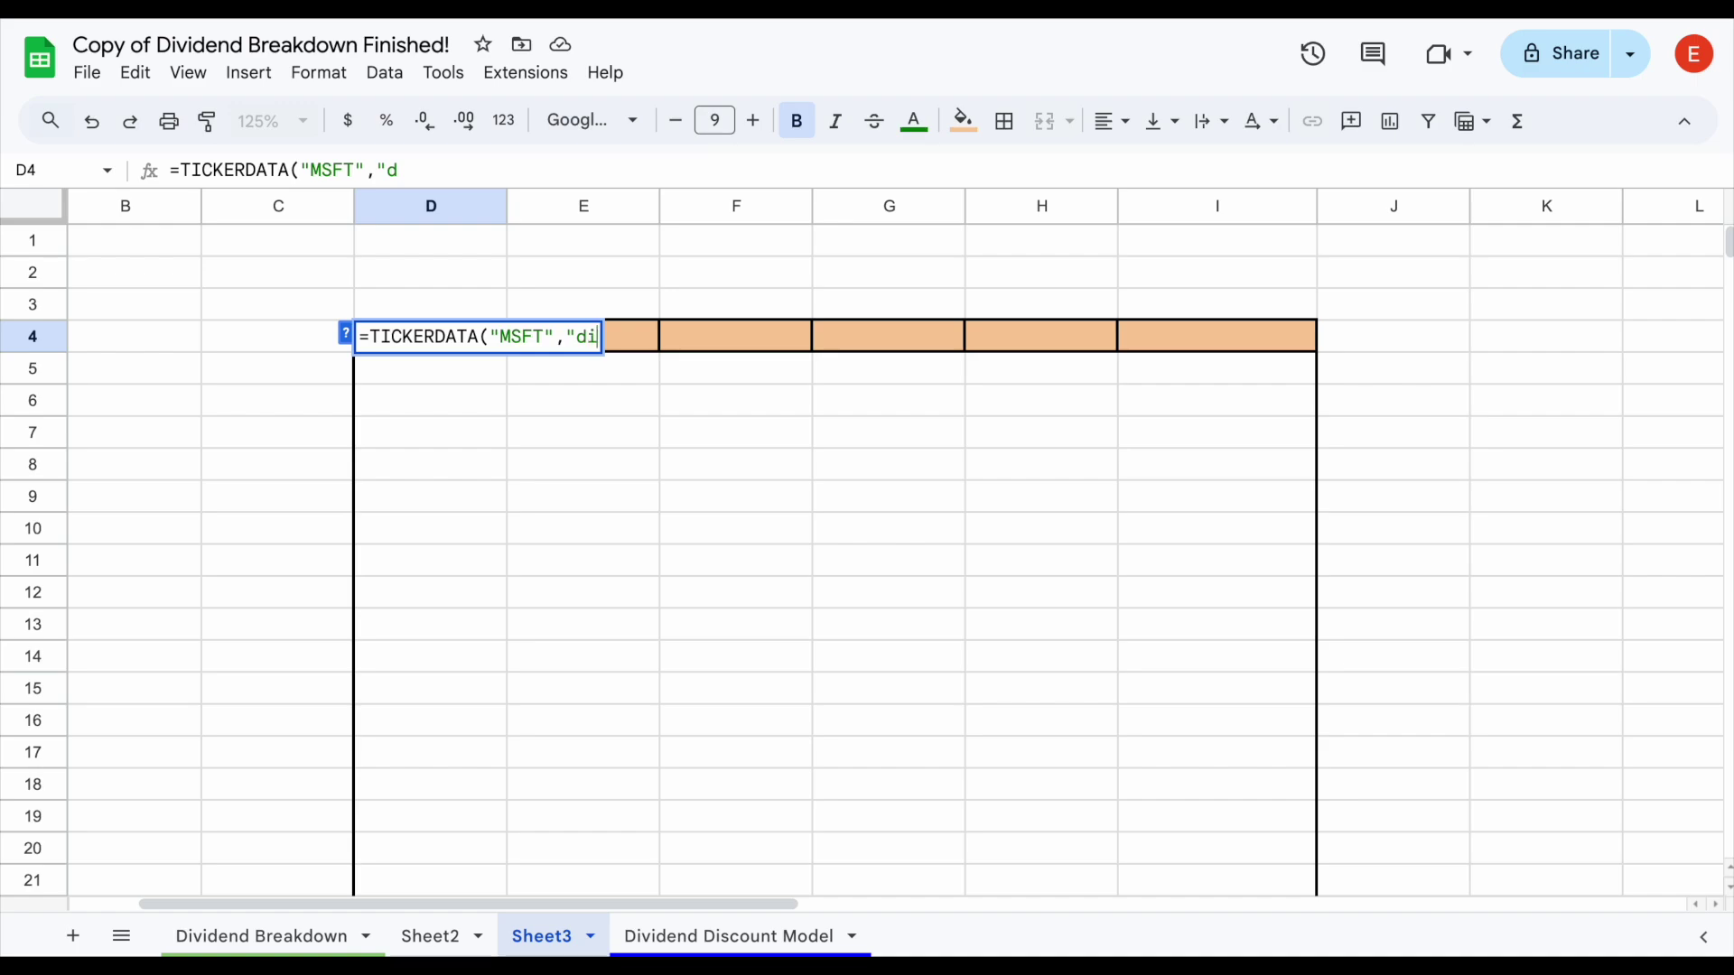
text(vidend")
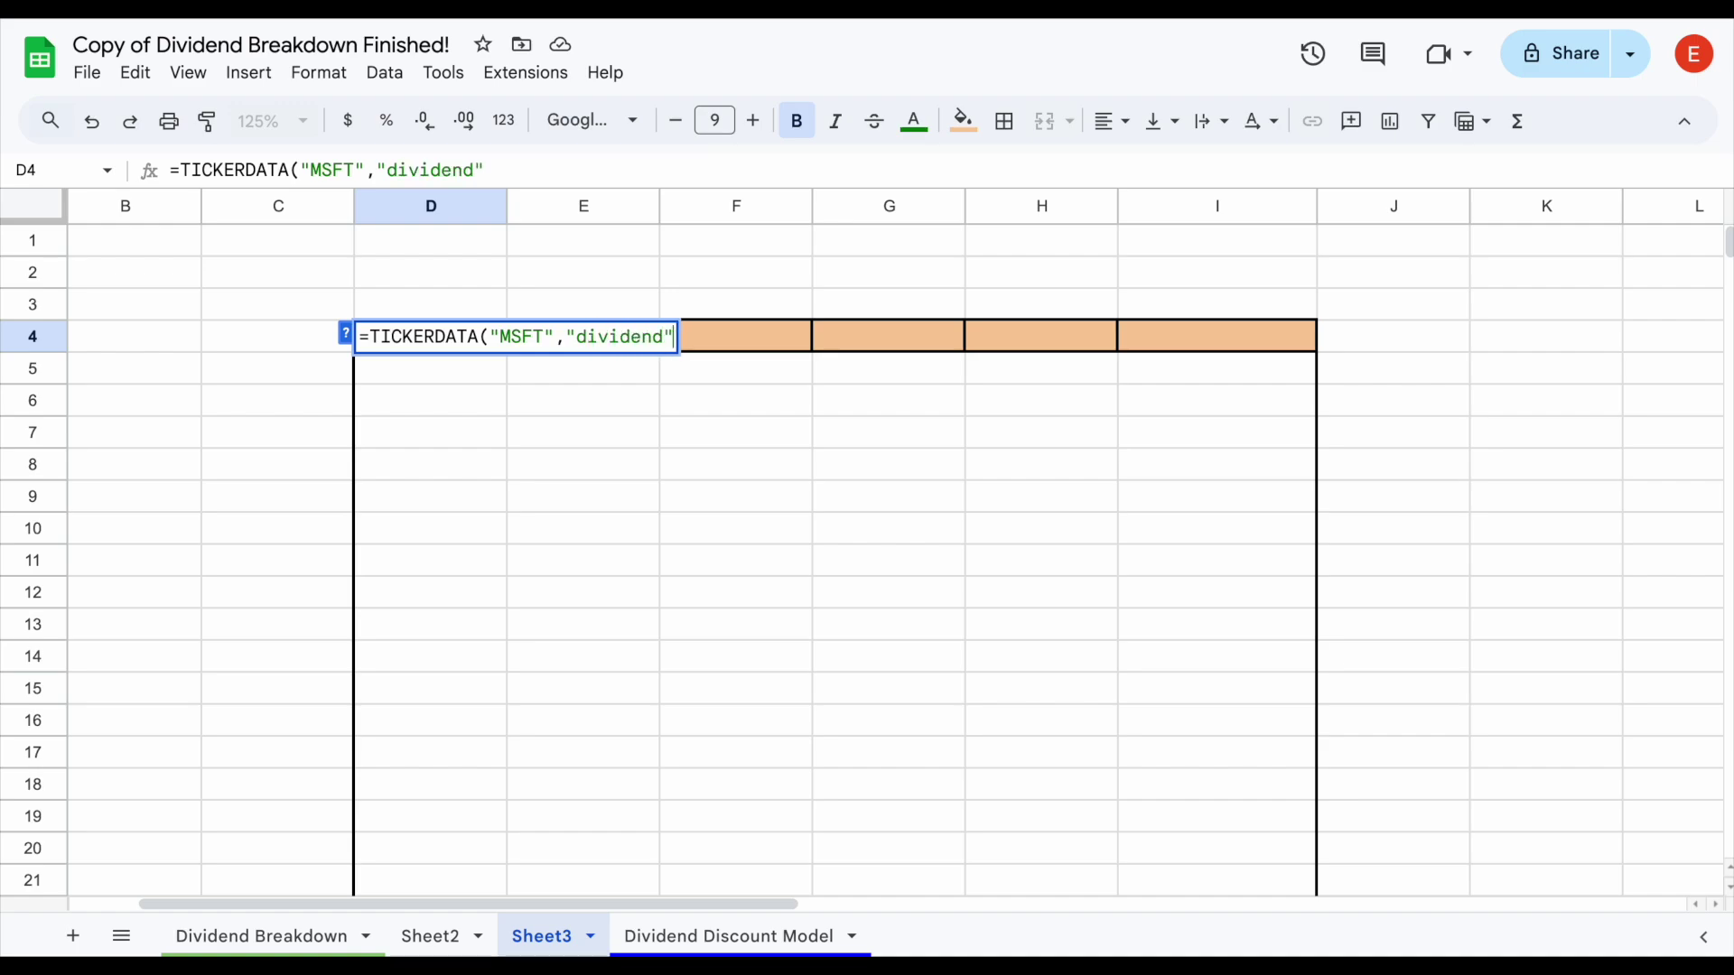
text())
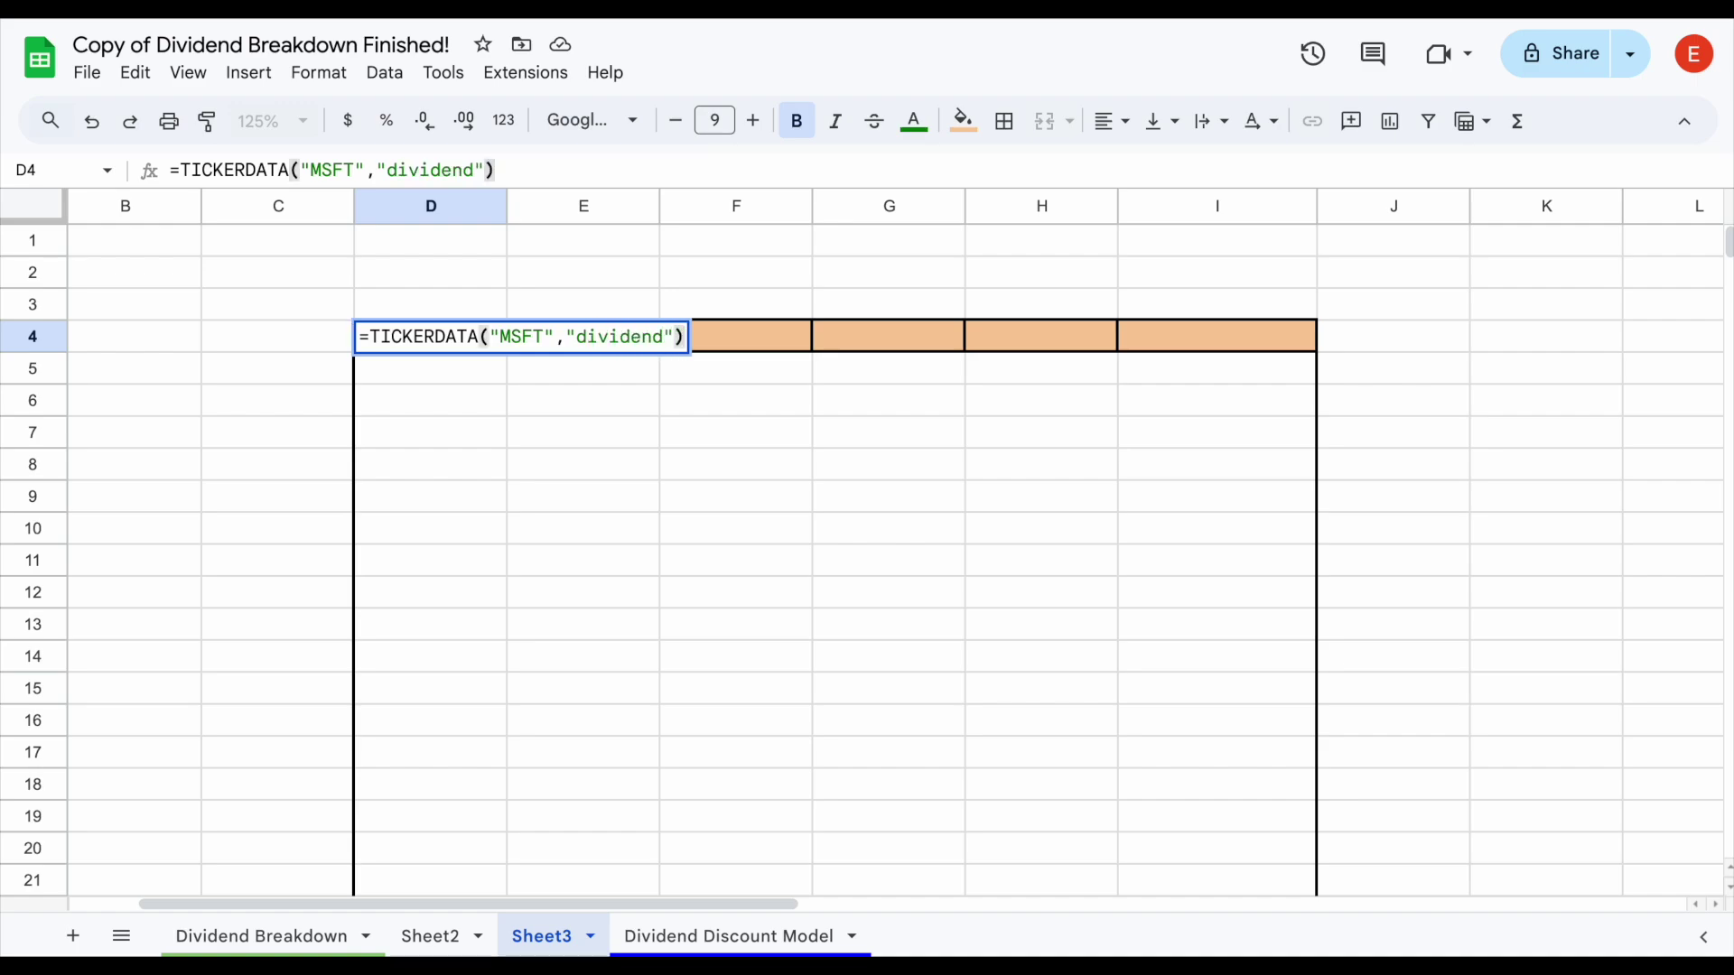
key(Return)
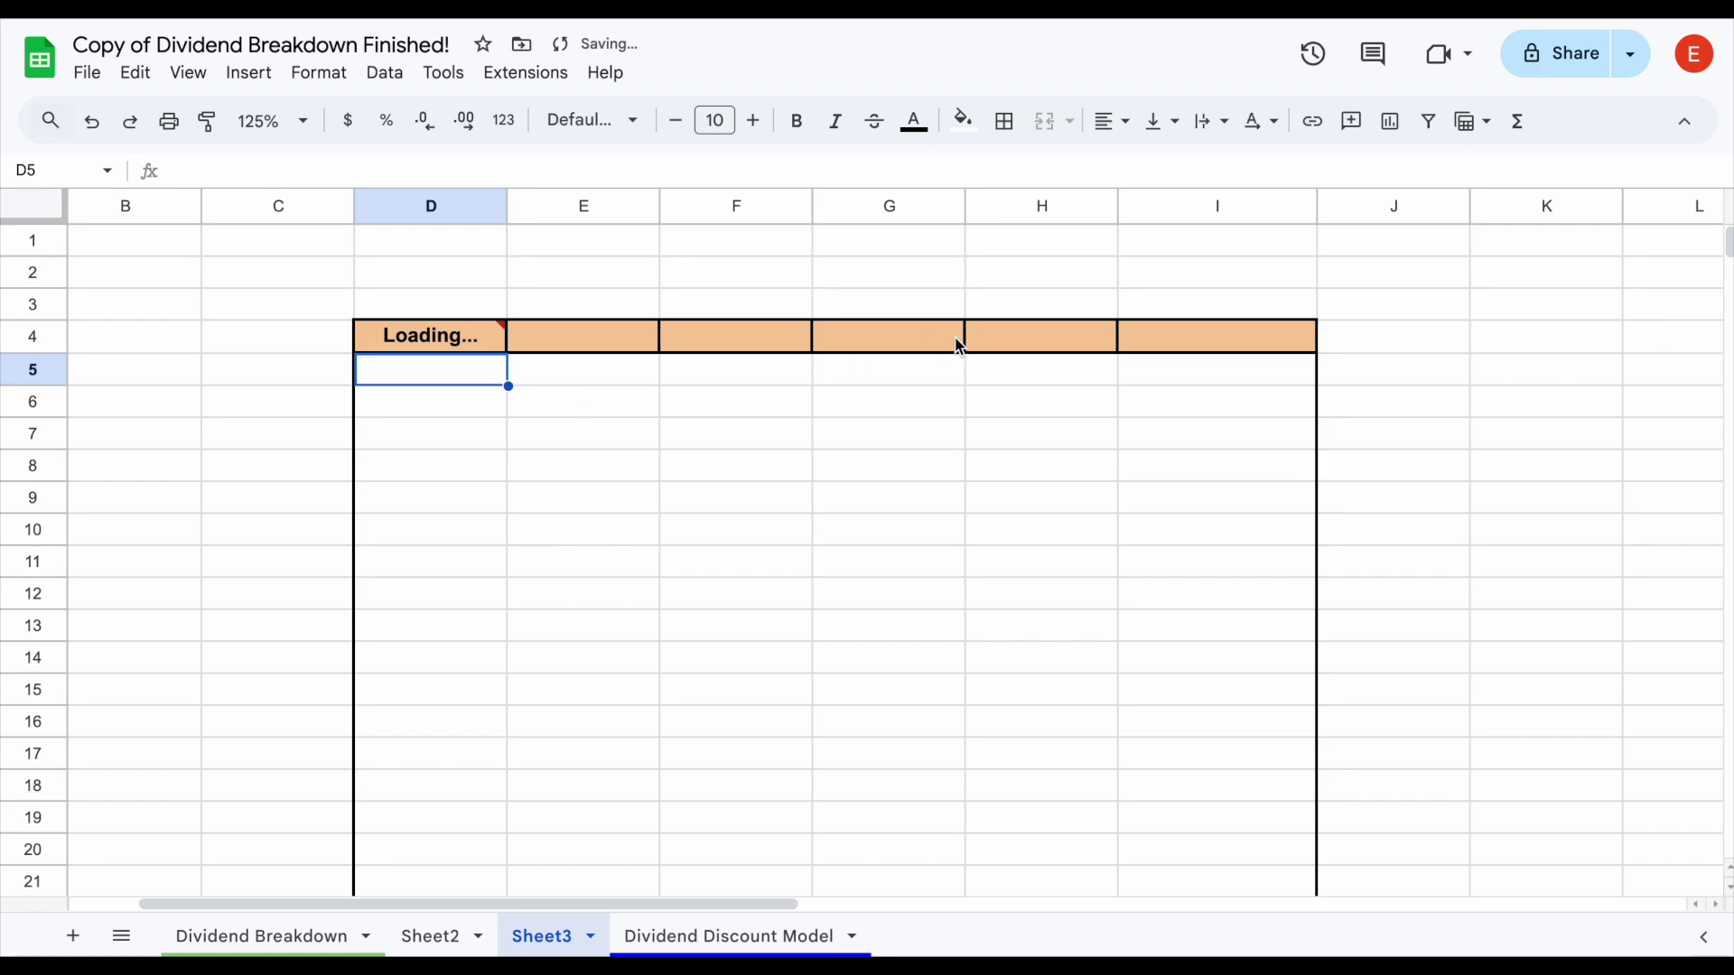
drag(474, 343, 558, 348)
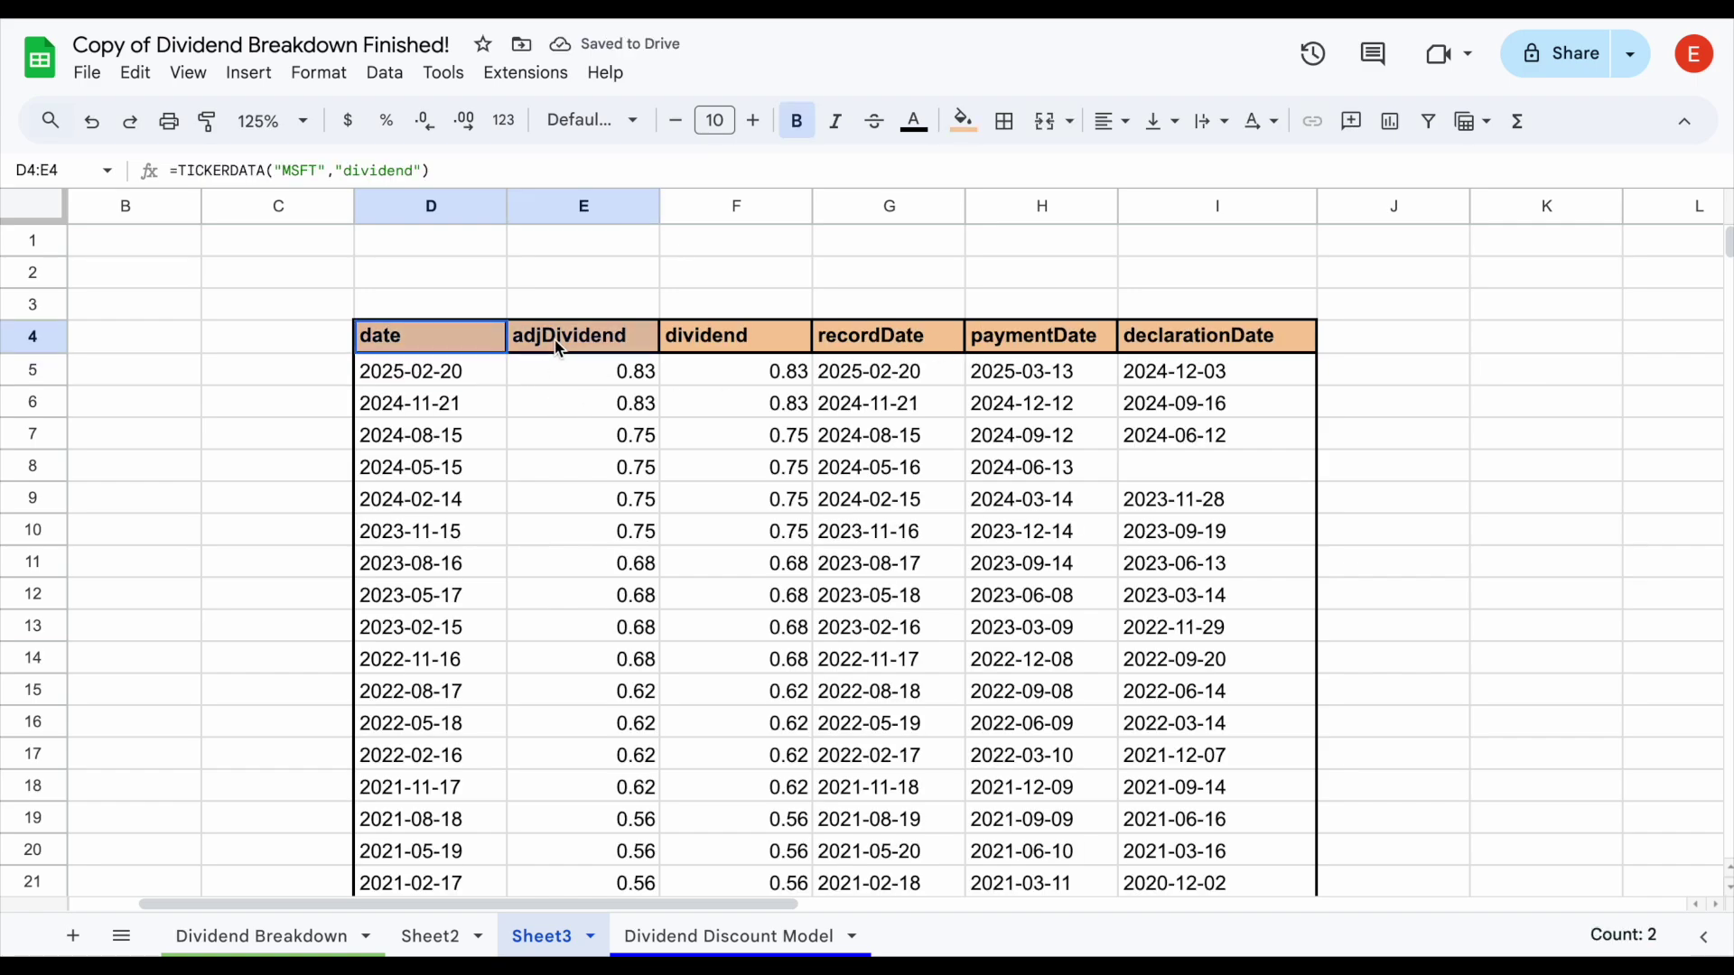
click(596, 347)
click(730, 345)
click(912, 347)
click(1022, 347)
click(1160, 350)
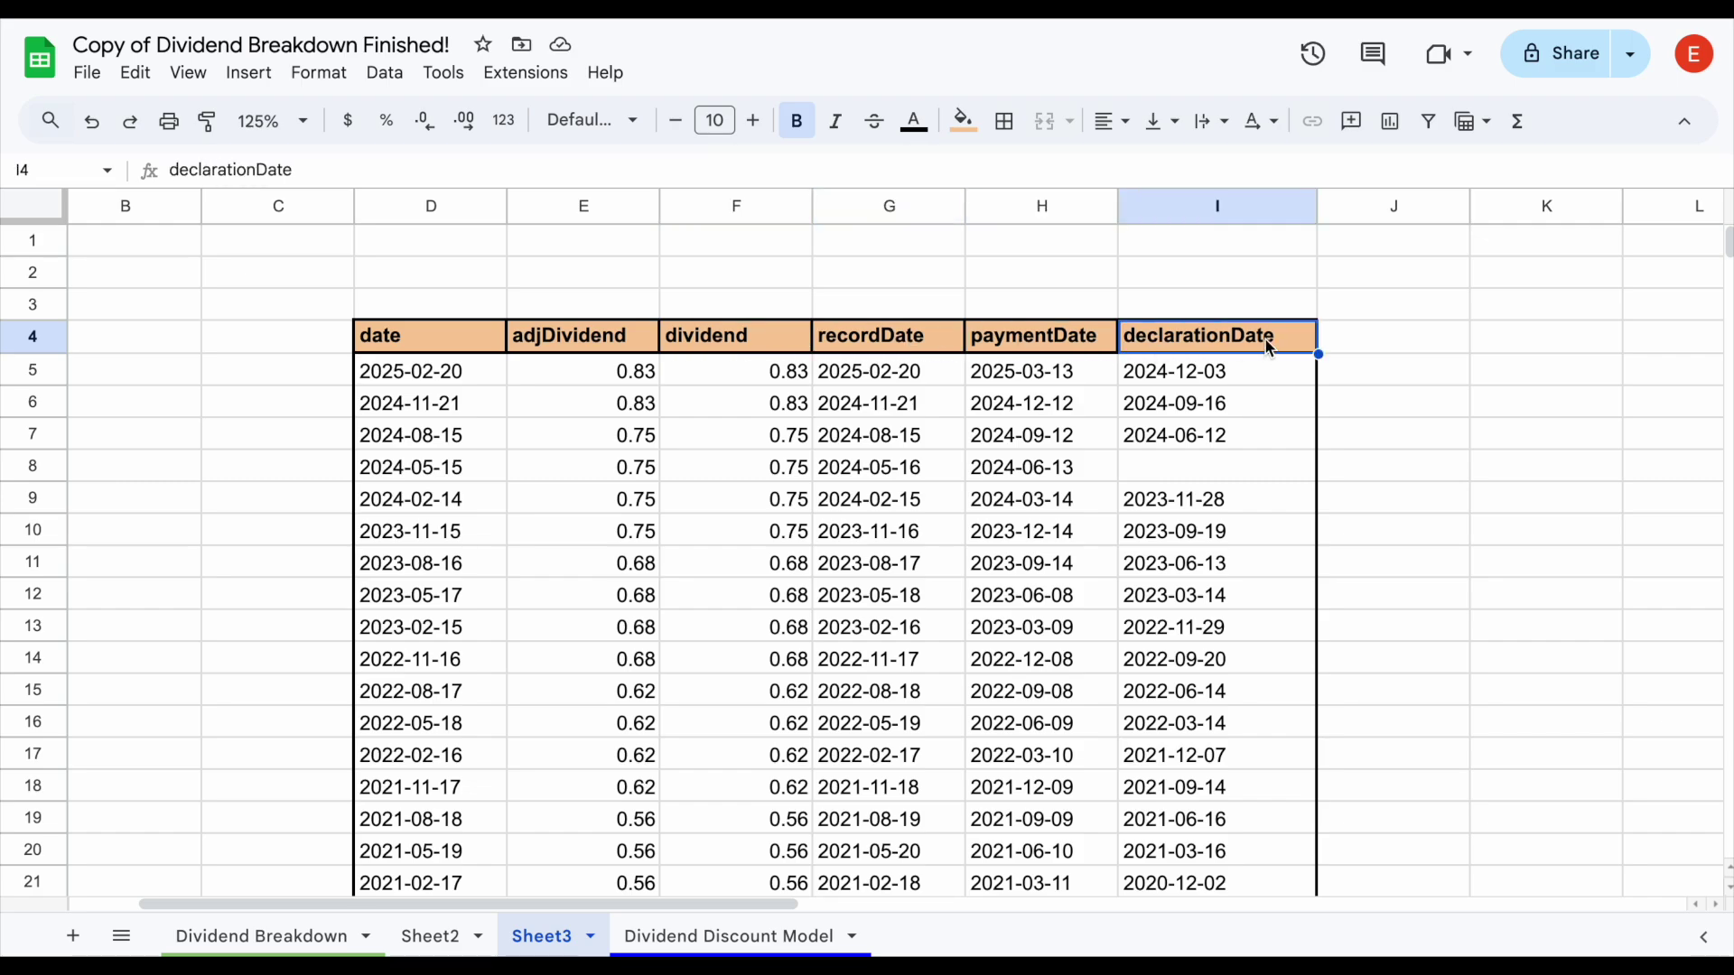
scroll(1264, 348, down, 10)
scroll(1265, 348, down, 15)
scroll(791, 516, up, 3)
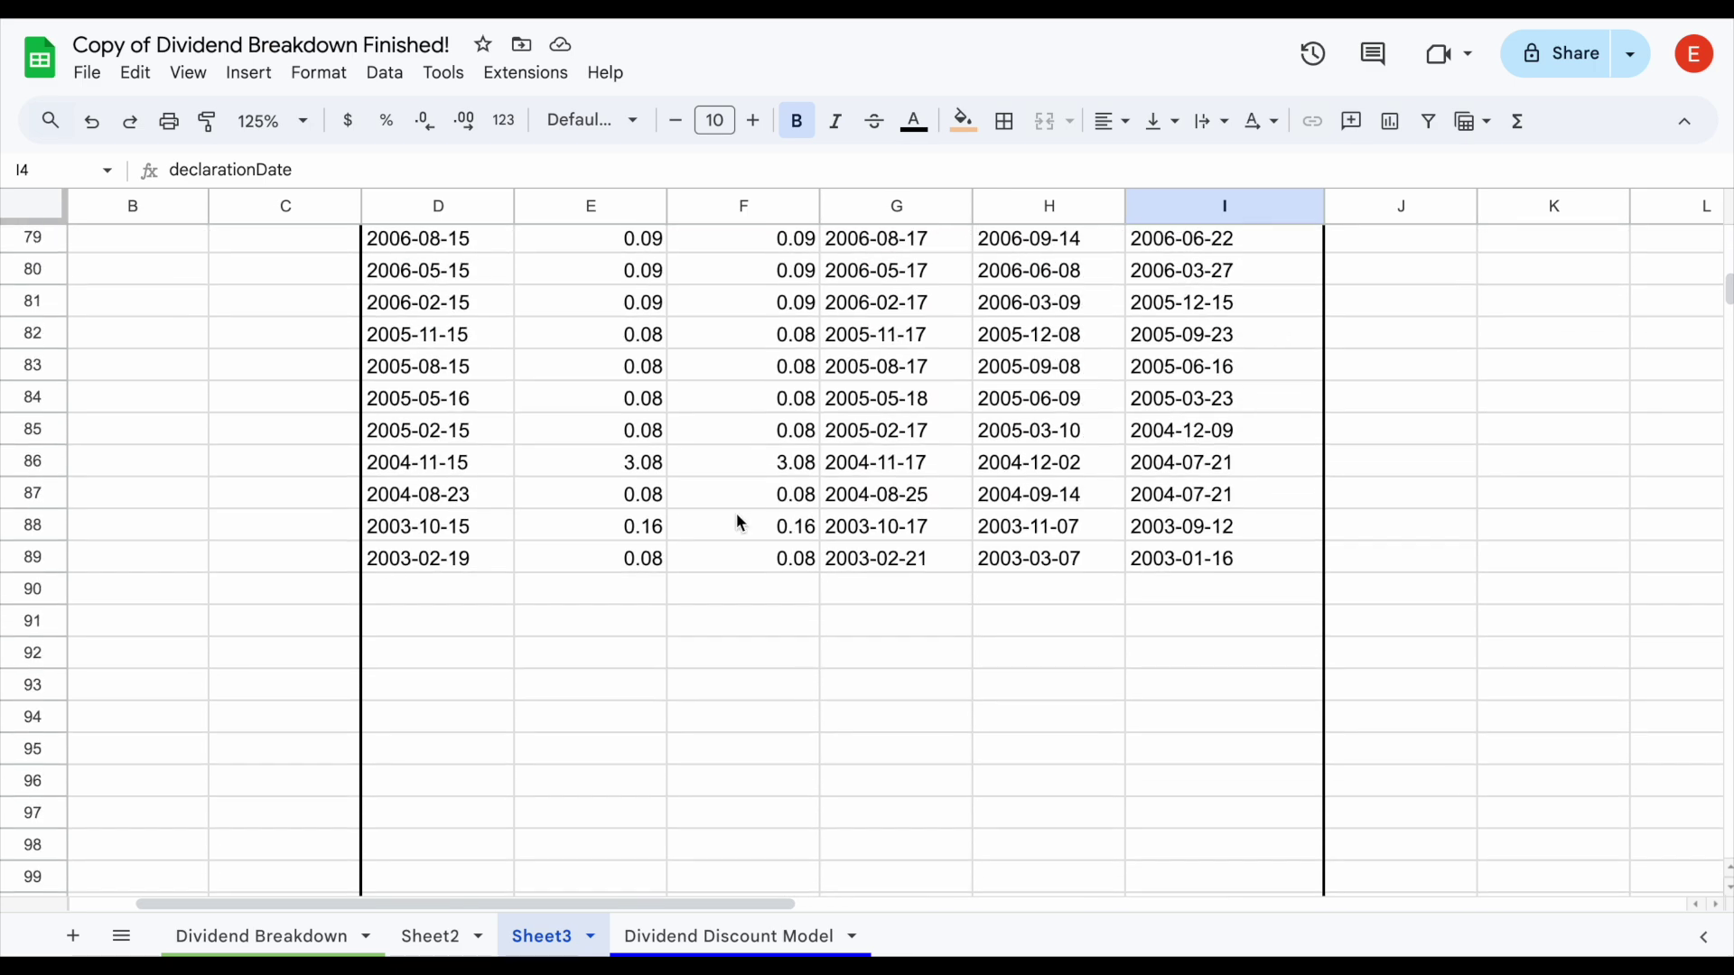
drag(461, 565, 1173, 554)
click(1219, 560)
scroll(901, 617, up, 1)
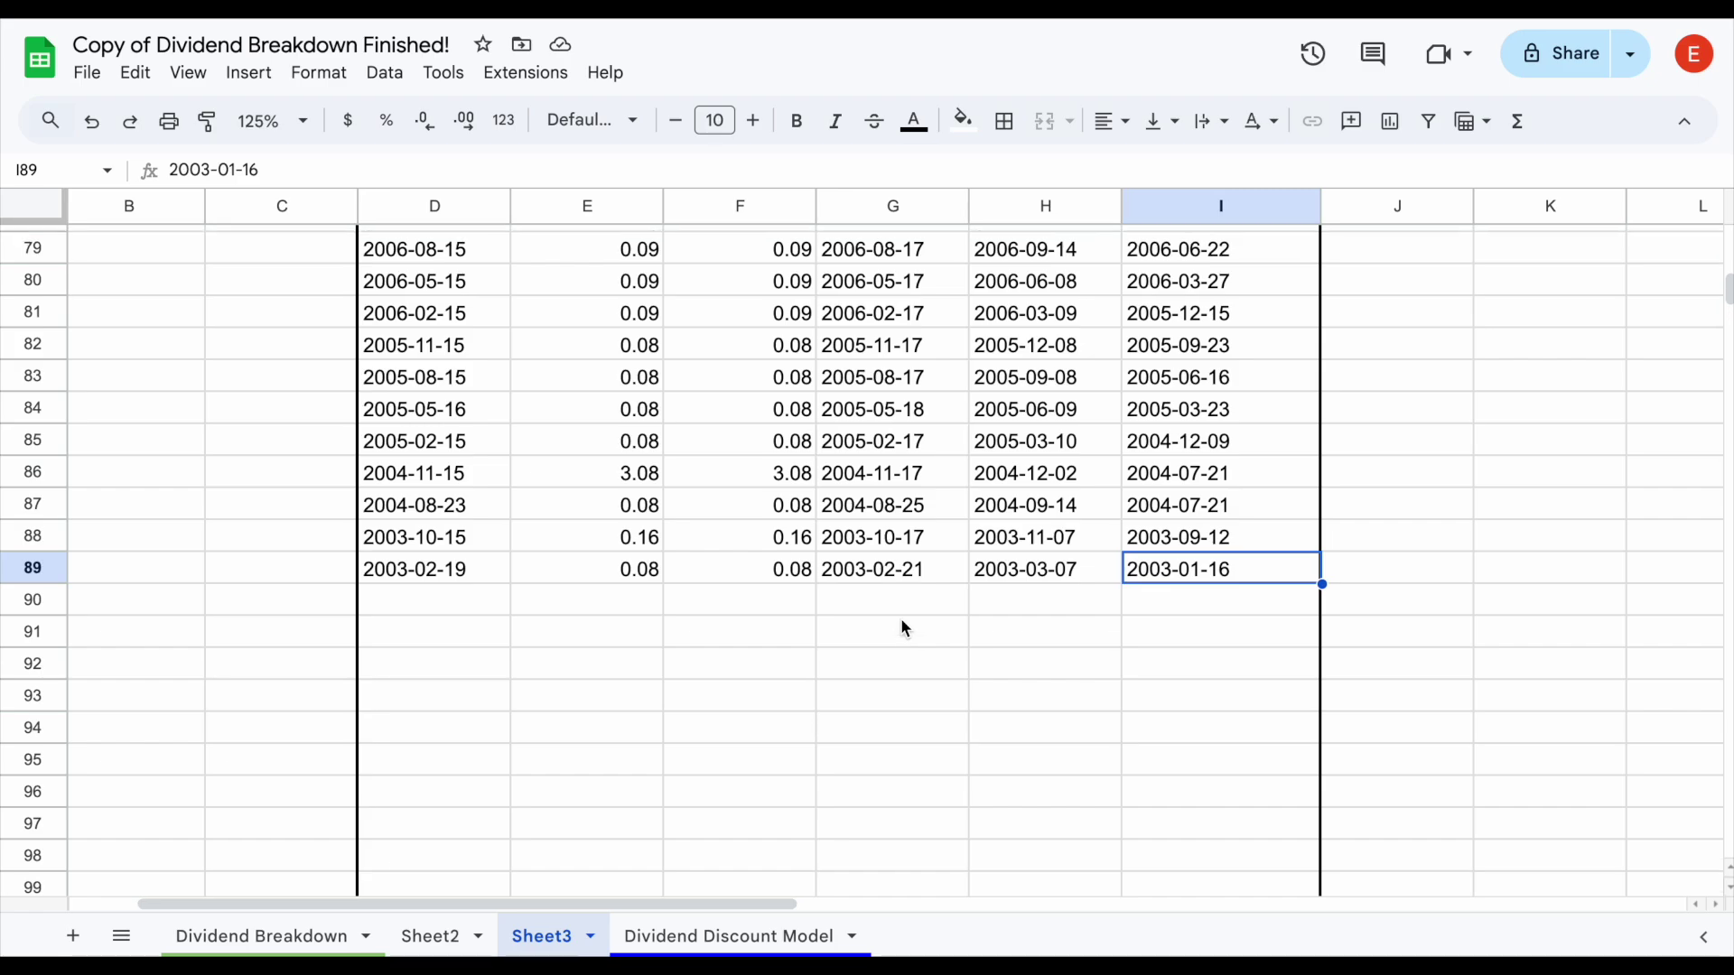
scroll(901, 619, up, 20)
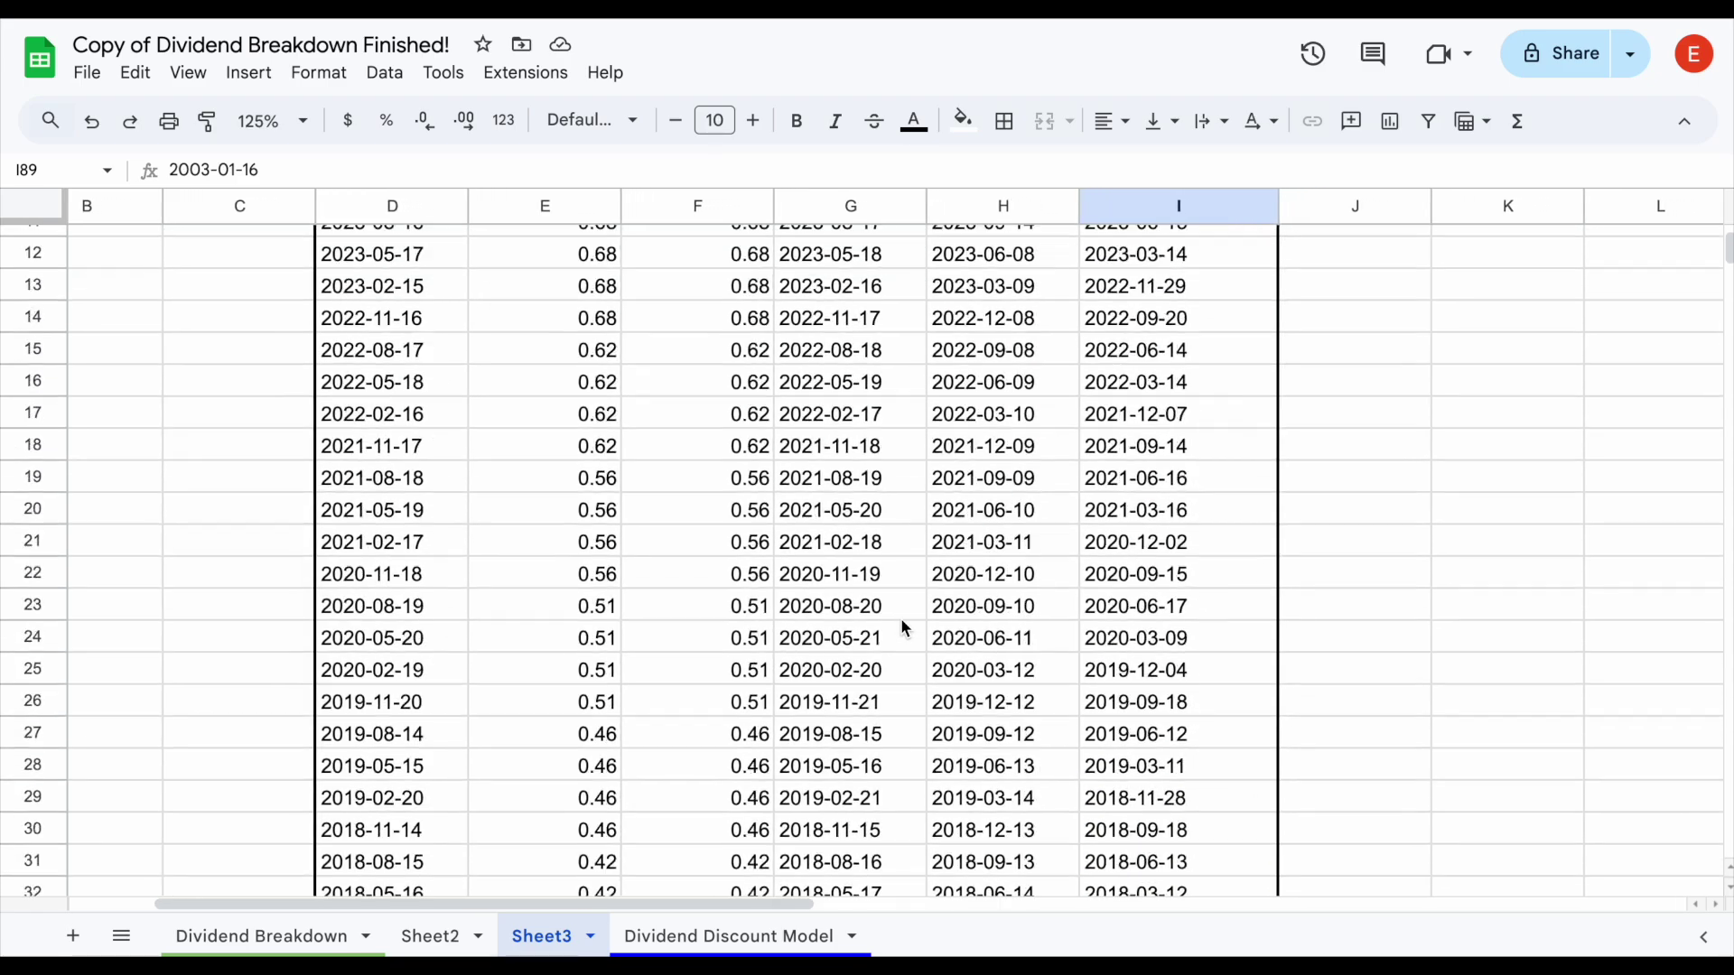
scroll(903, 625, up, 4)
click(437, 346)
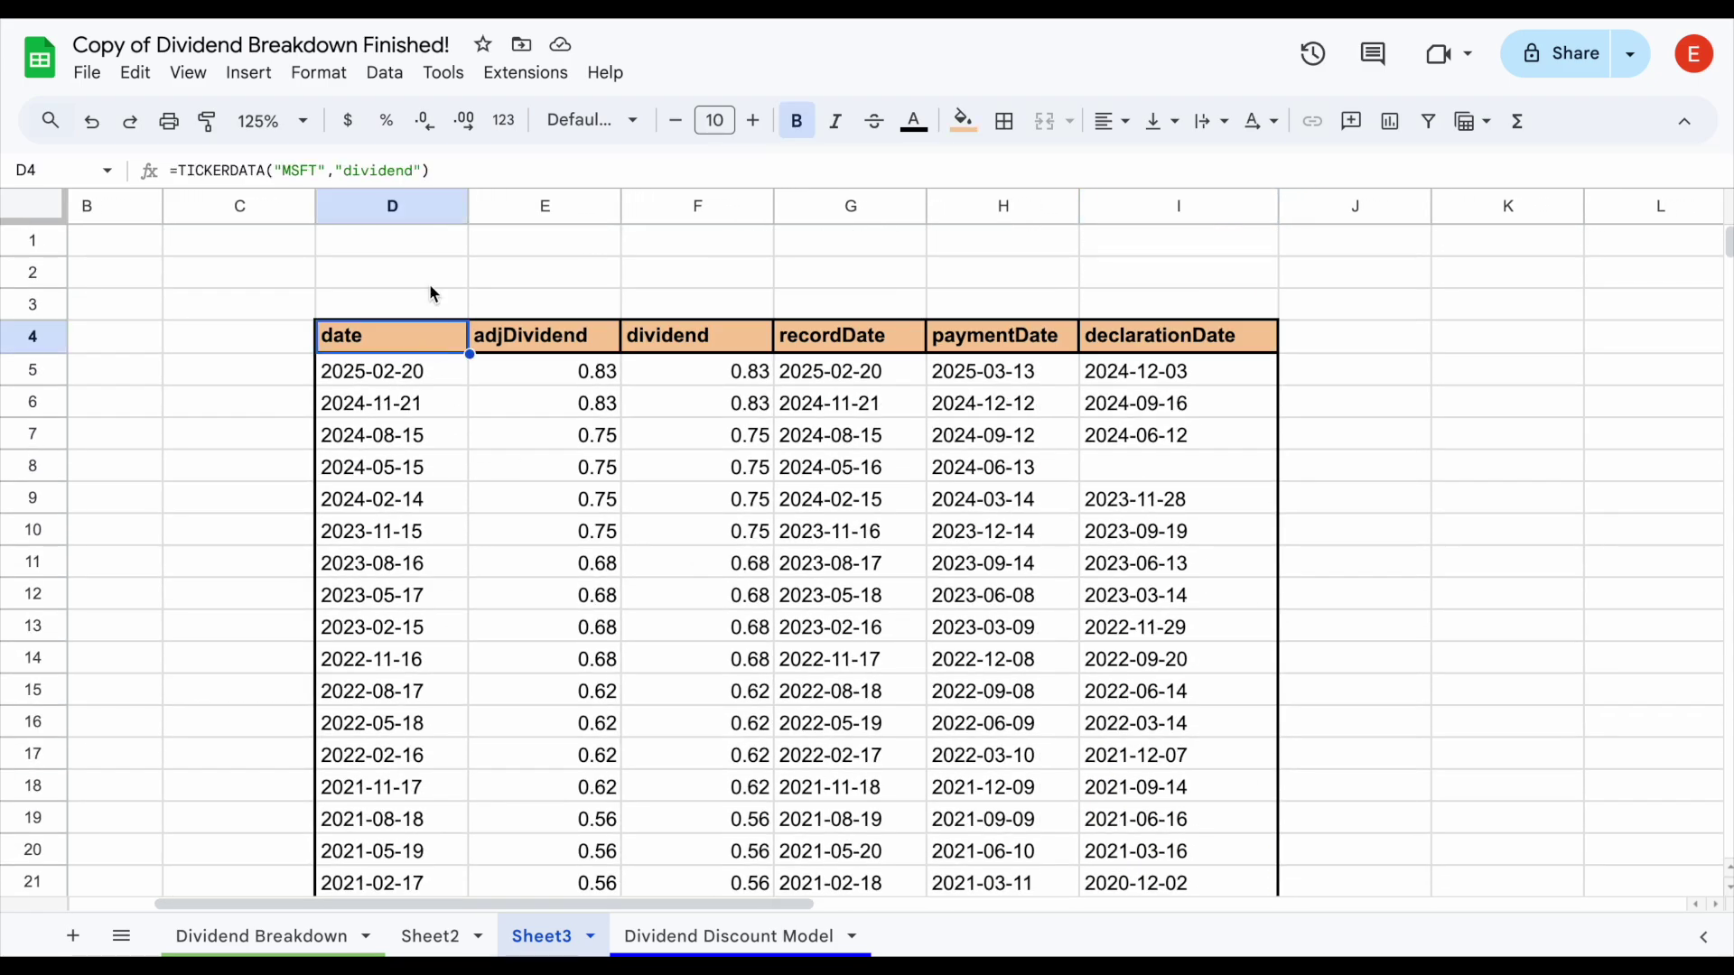
click(456, 169)
key(ctrl+a)
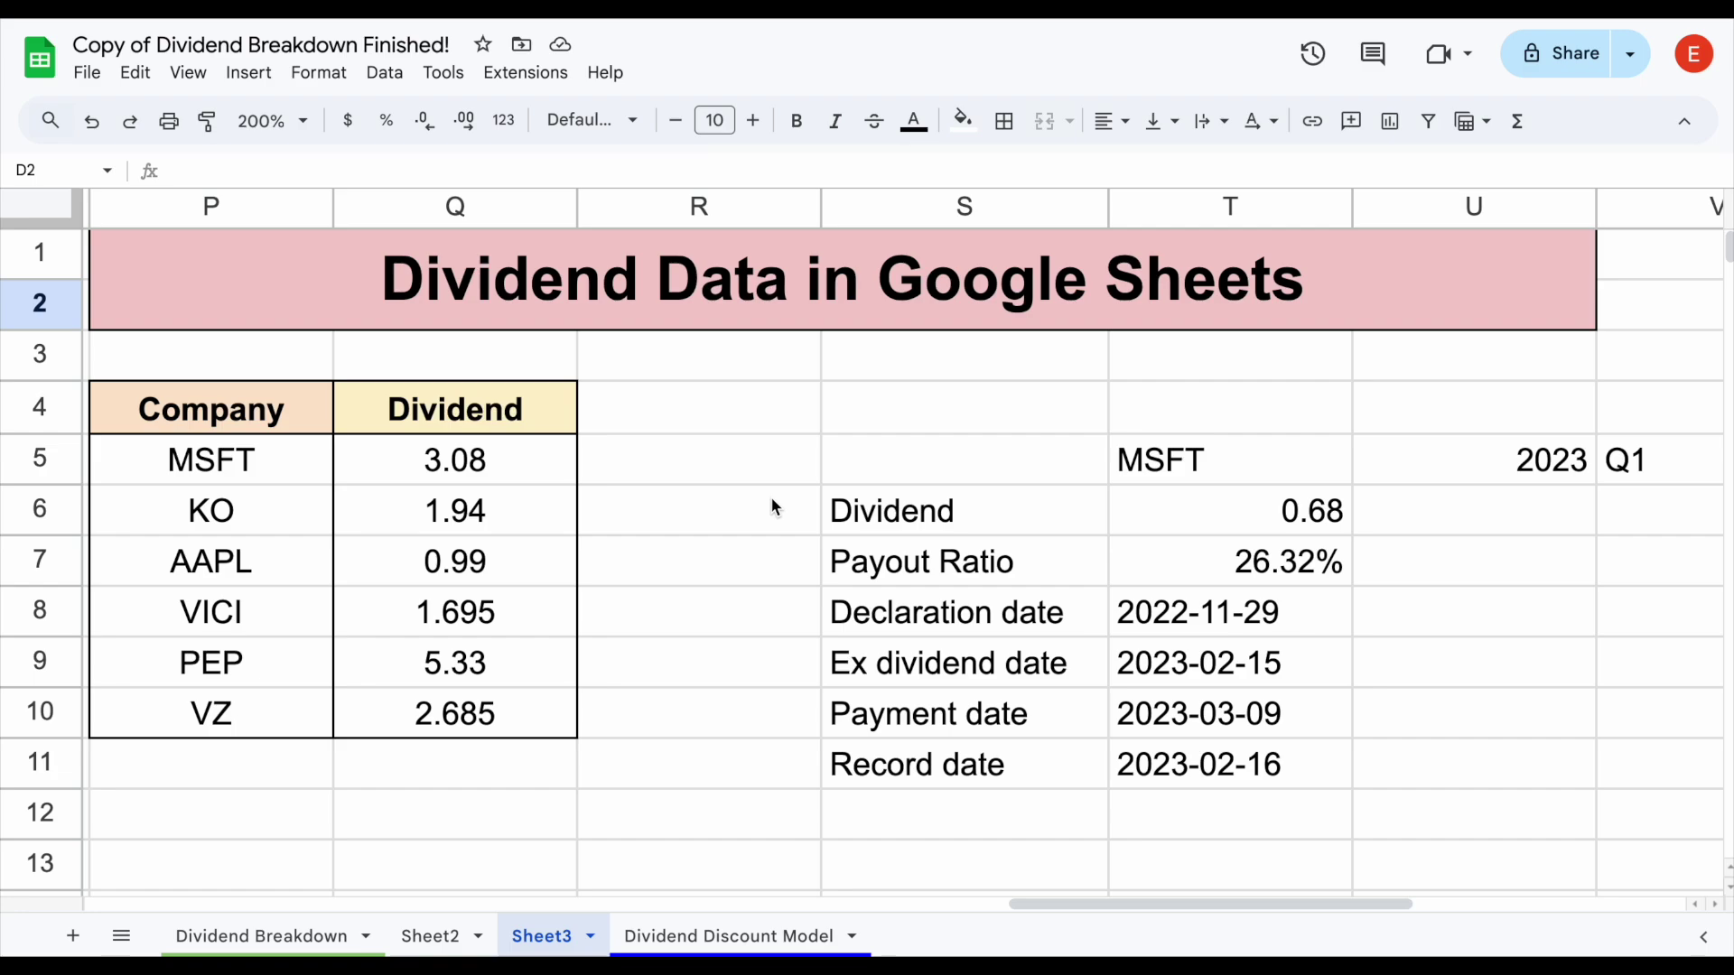
View the Tickerdata add-on menu under Extensions, then go to the Tickerdata home page.
click(554, 78)
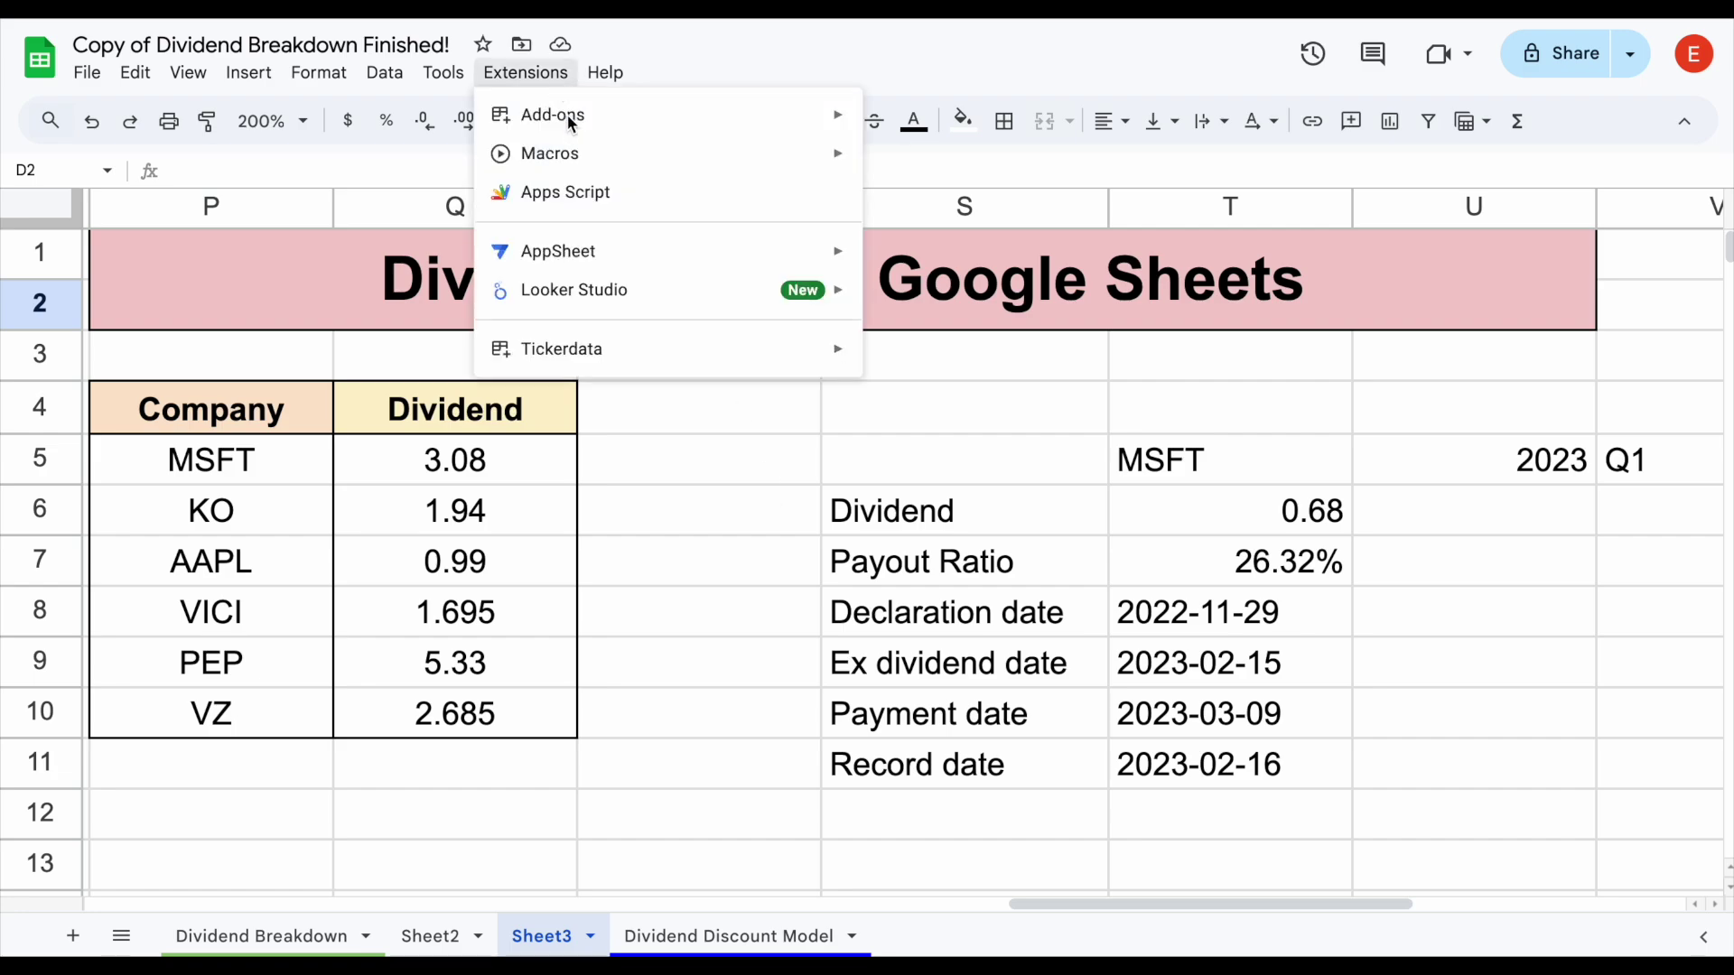
mouse_move(668, 351)
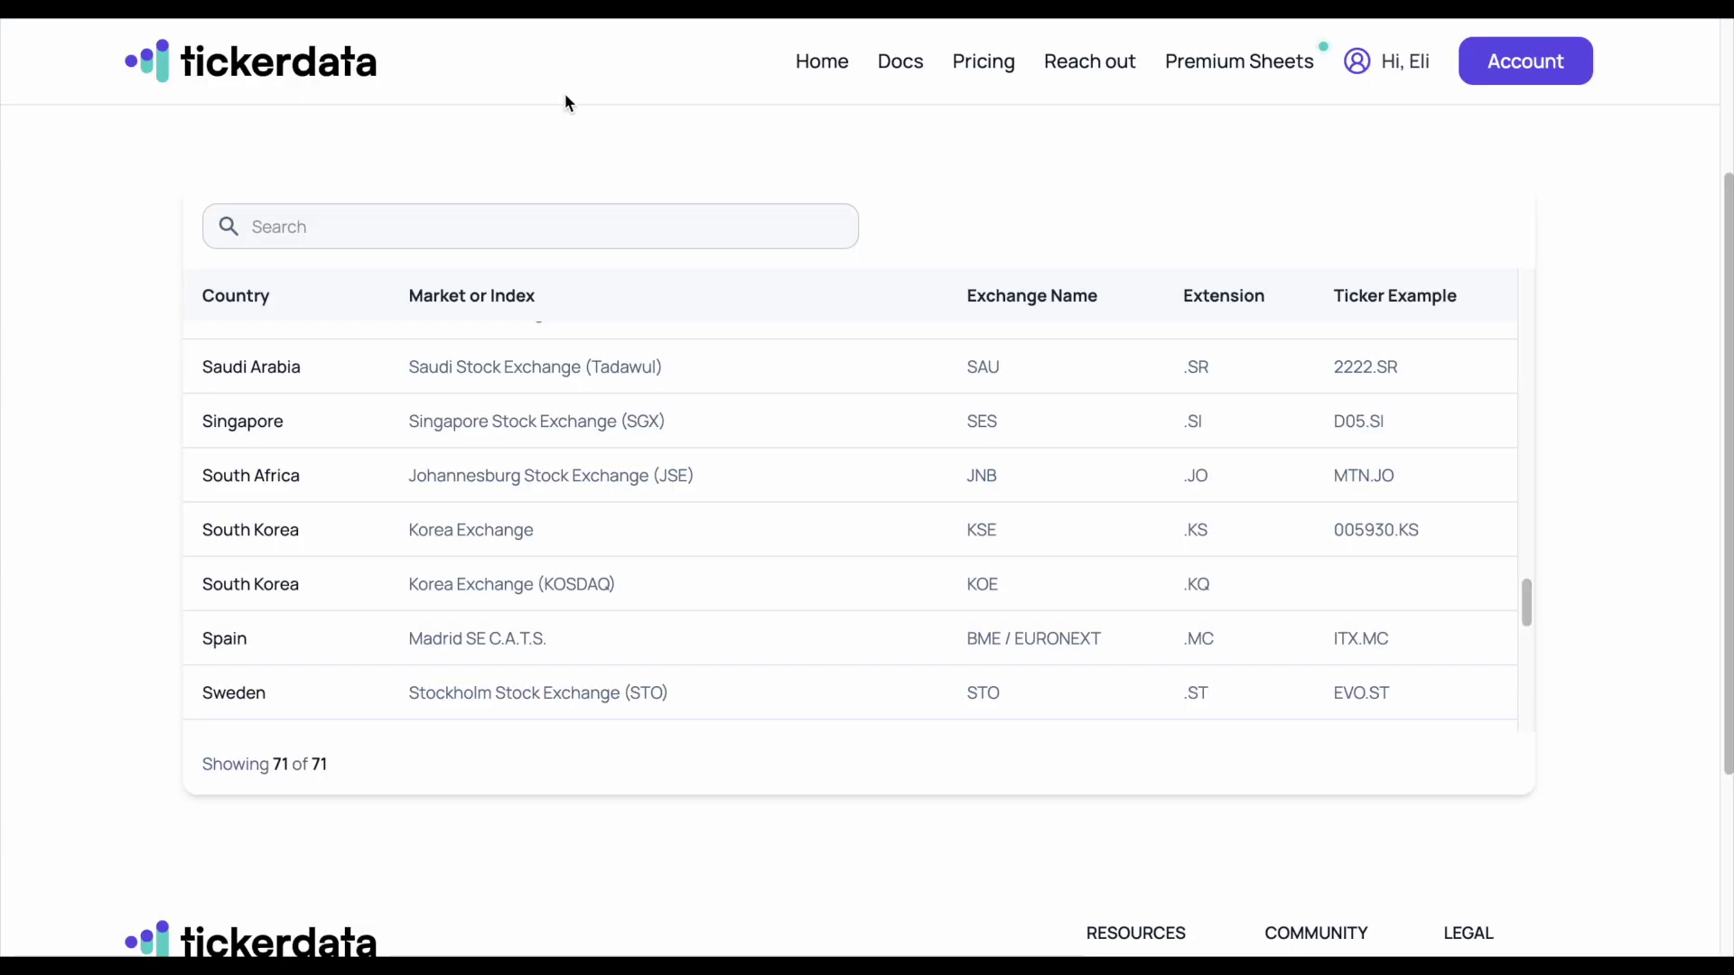
click(805, 69)
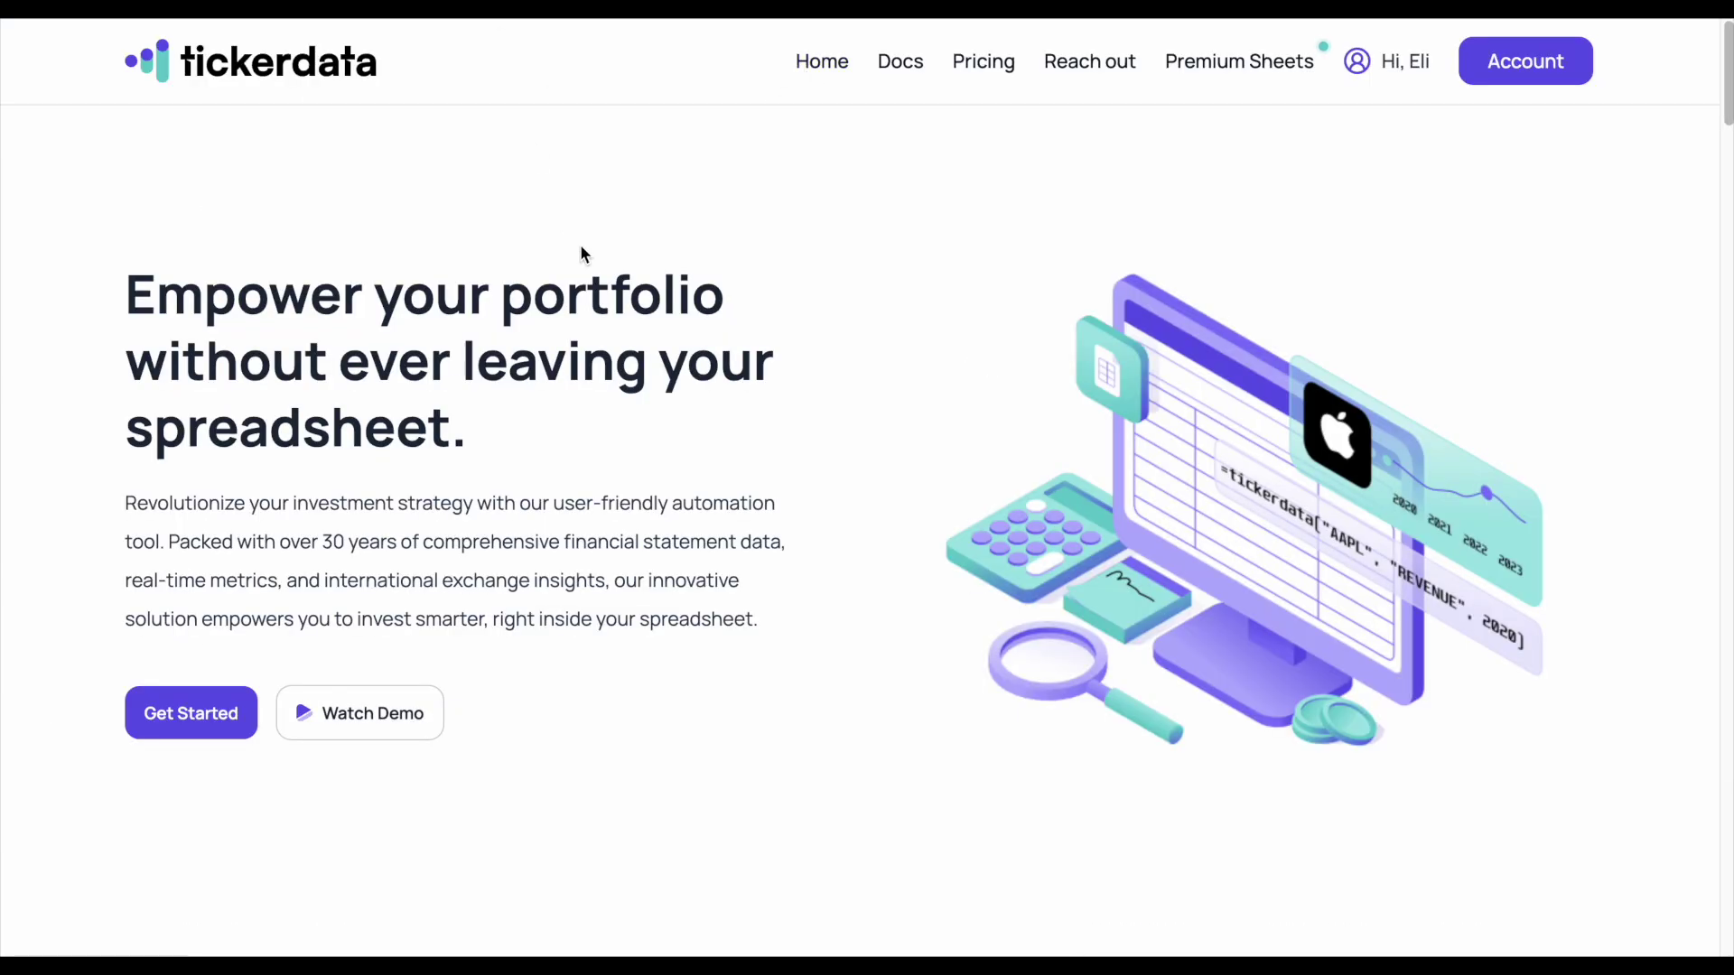